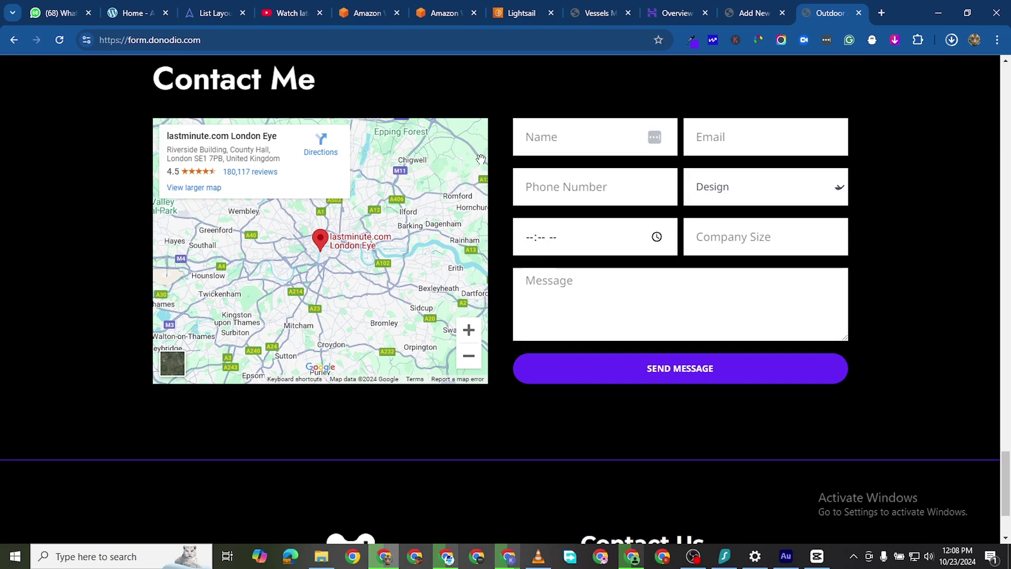
Examine the fields of the Contact Me form on the live page, including the service options and the time picker.
scroll(466, 198, down, 1)
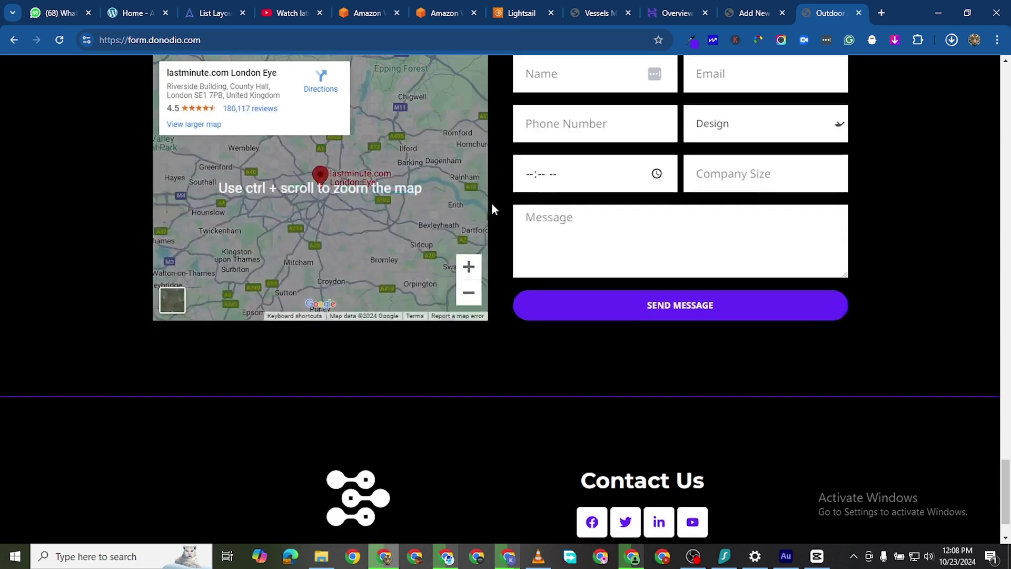
scroll(492, 207, up, 5)
scroll(484, 228, down, 2)
click(566, 204)
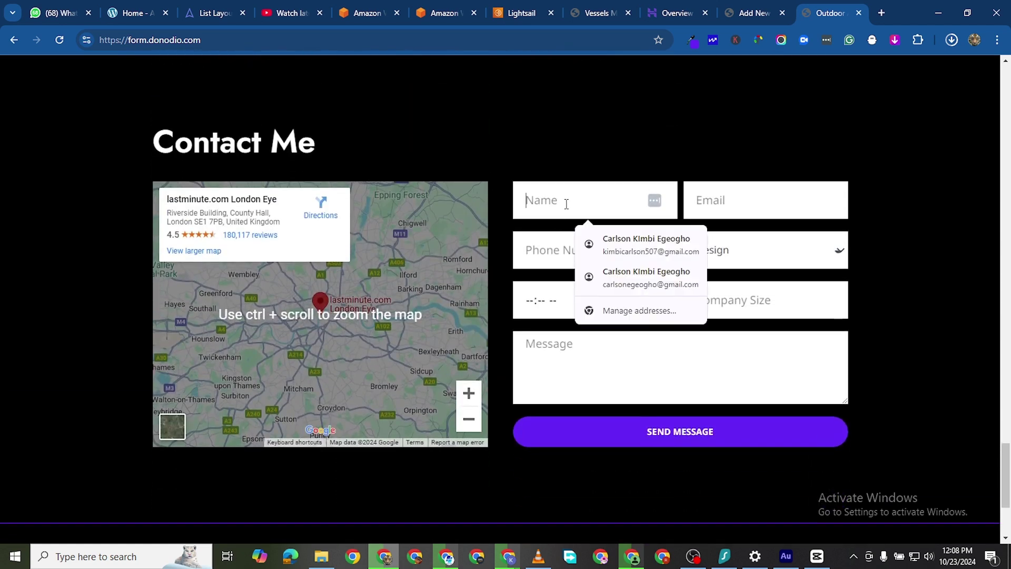
click(711, 210)
click(605, 242)
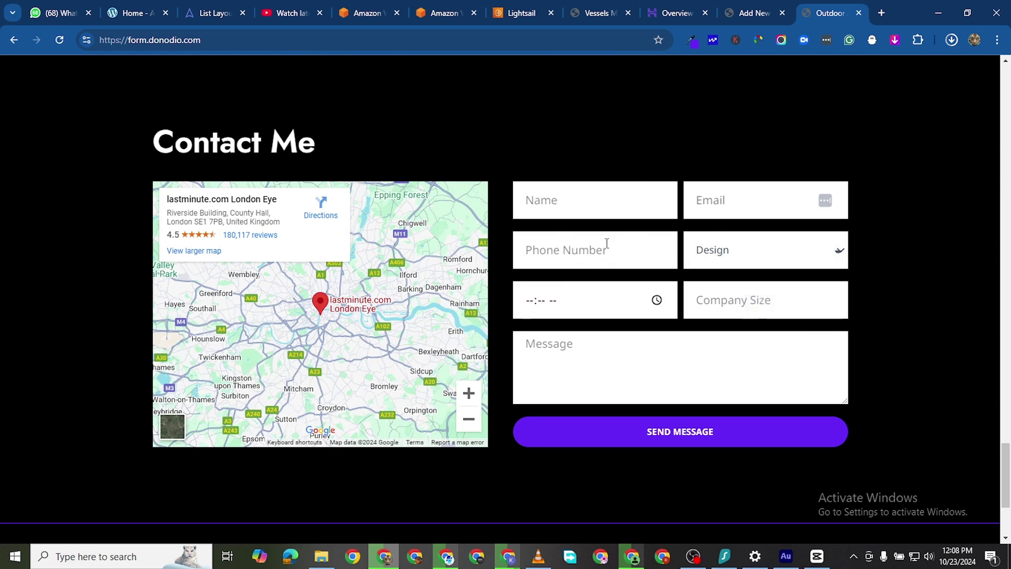
click(743, 255)
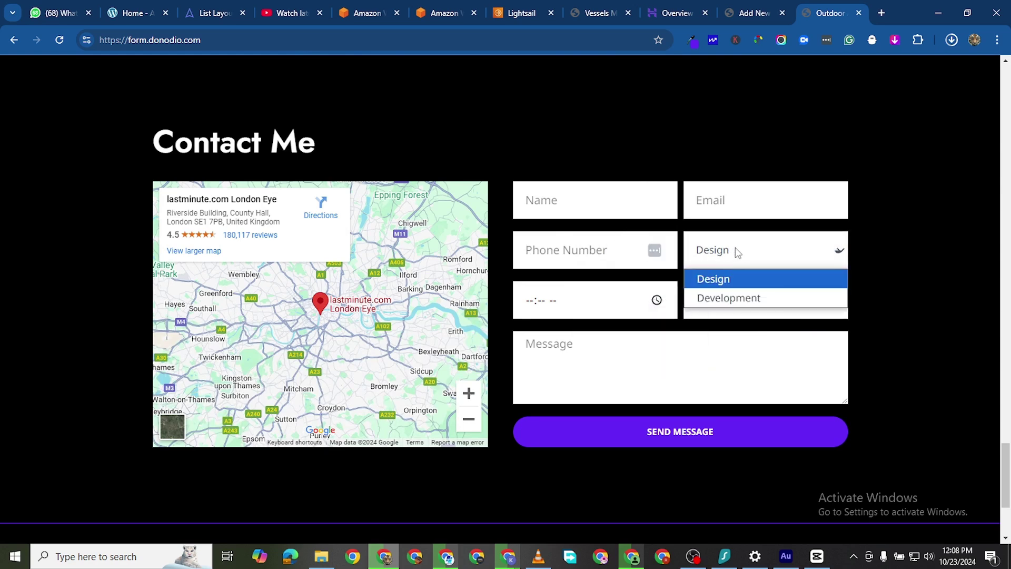
click(541, 301)
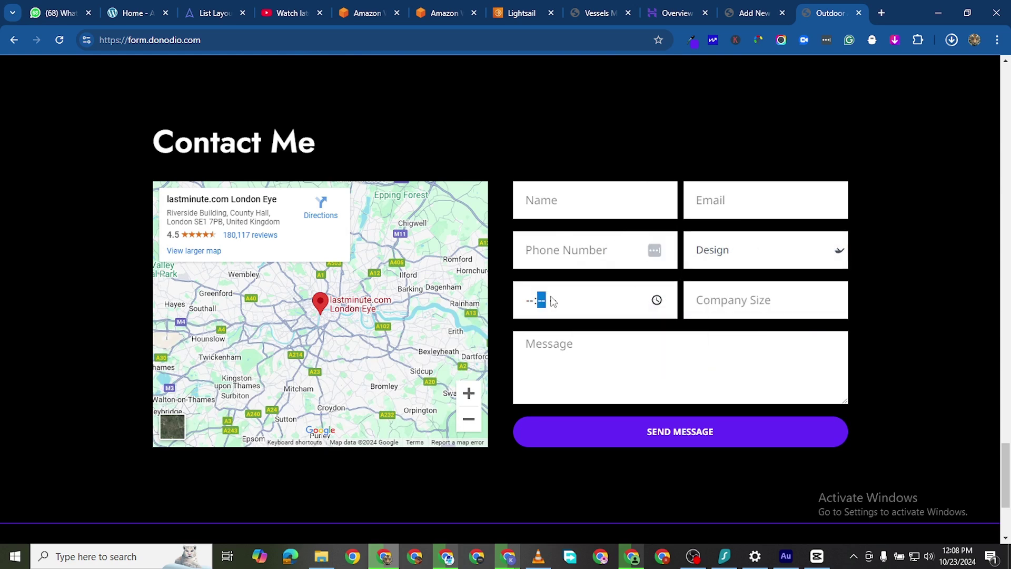
click(553, 301)
click(657, 300)
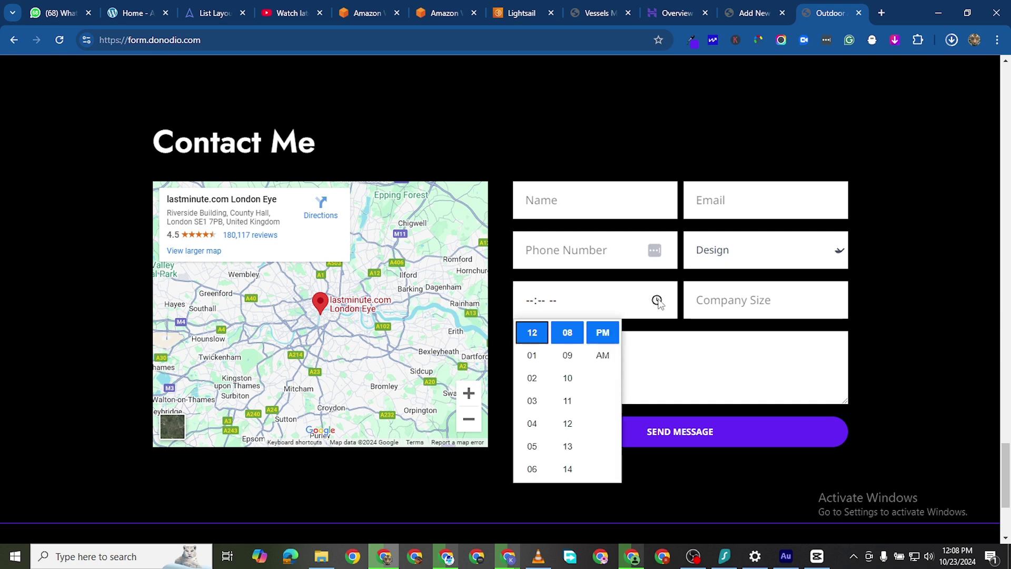
click(769, 304)
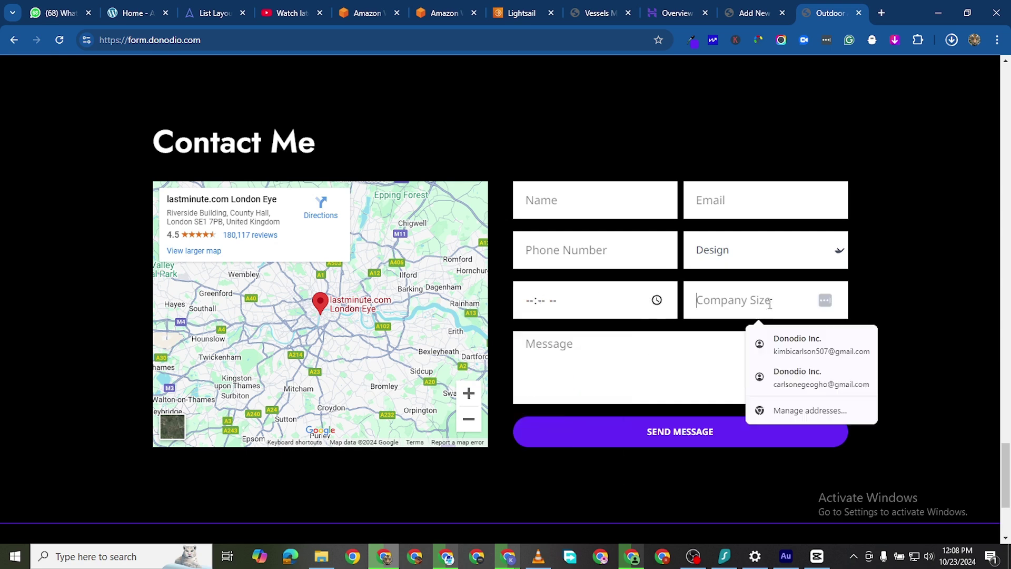
click(599, 365)
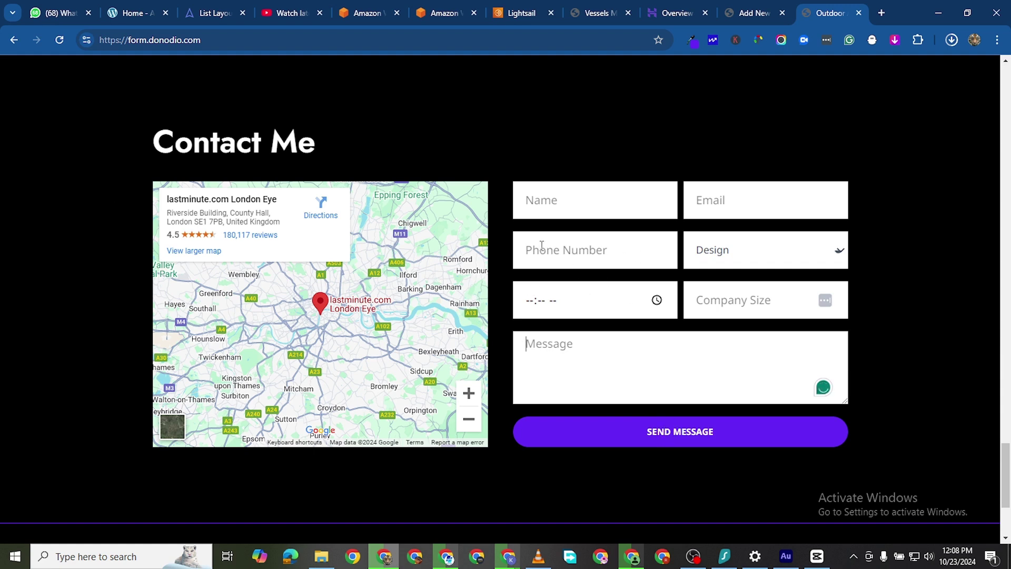
scroll(538, 241, up, 7)
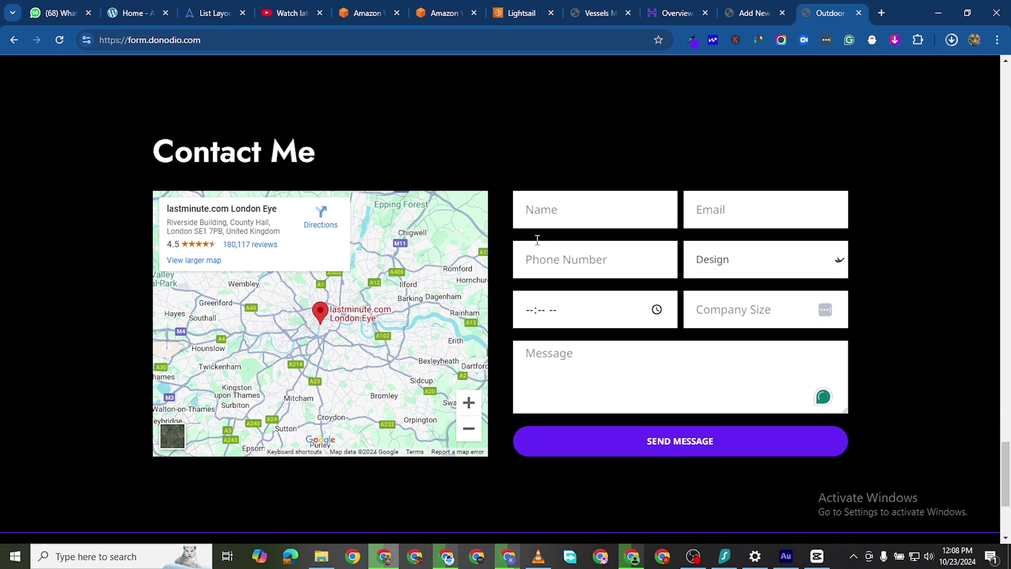
scroll(535, 238, down, 6)
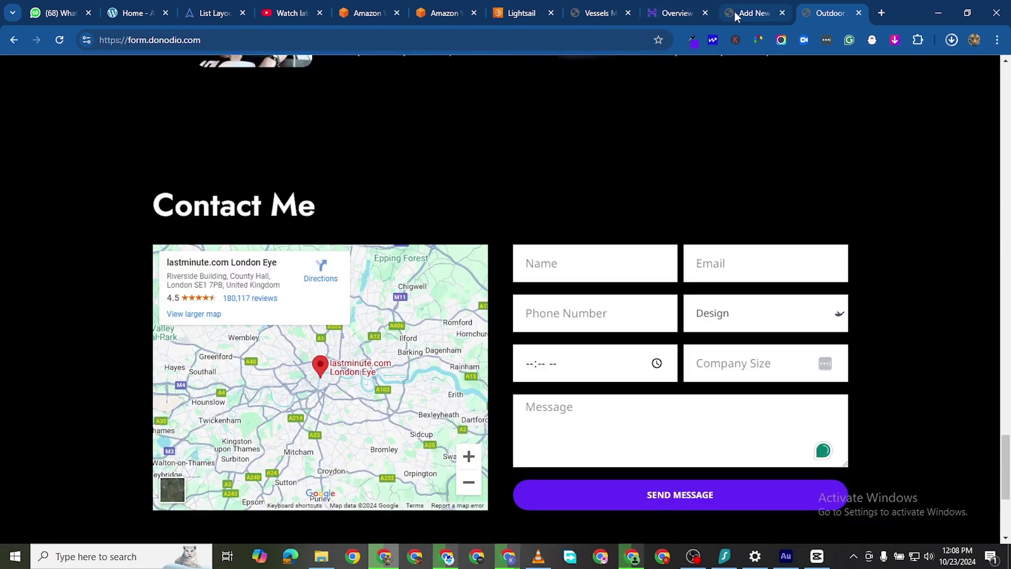
Switch to the site's WordPress admin and review its installed plugins against the live contact form.
mouse_move(733, 14)
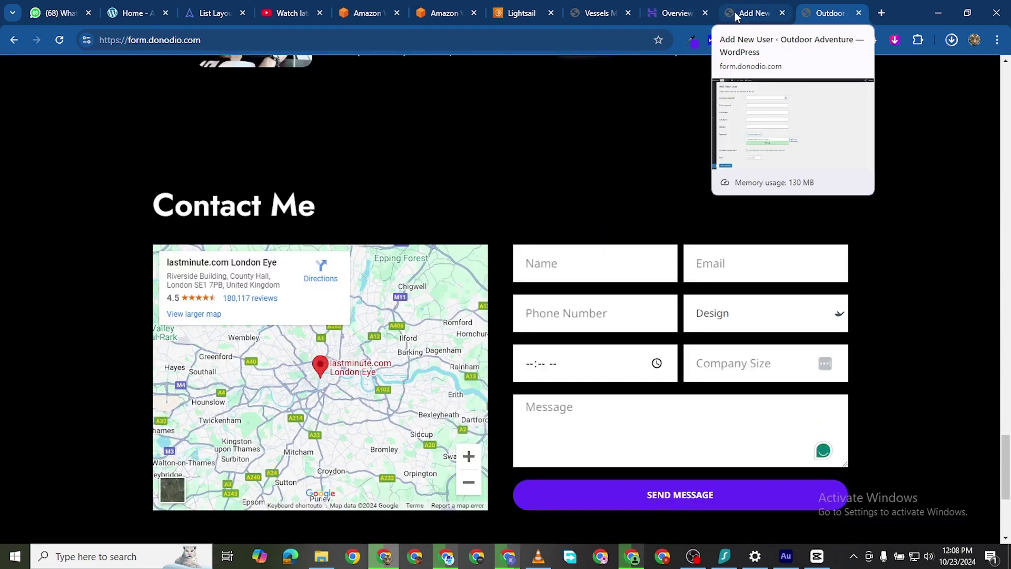
click(738, 14)
scroll(69, 342, down, 3)
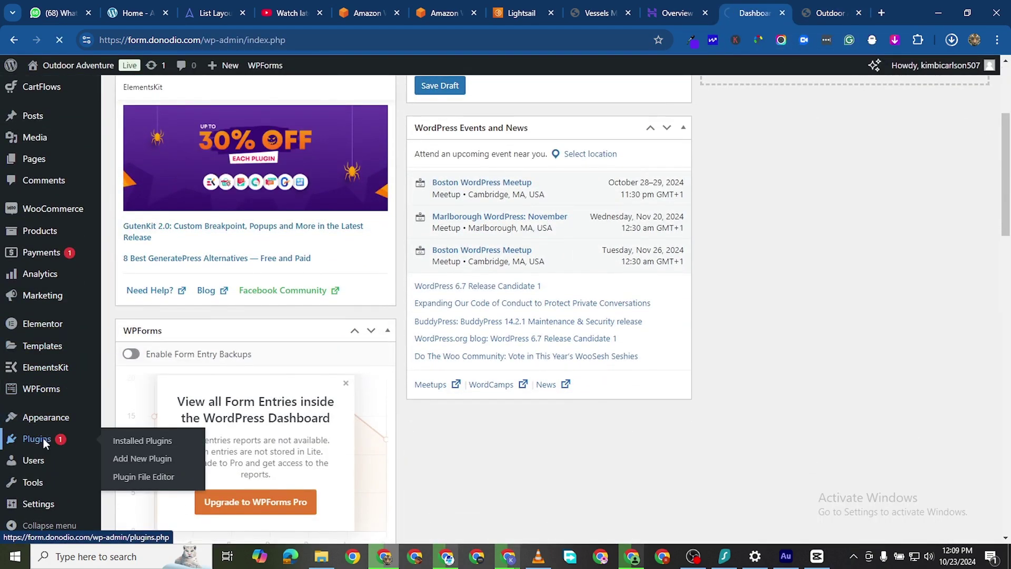
click(43, 438)
scroll(316, 298, down, 3)
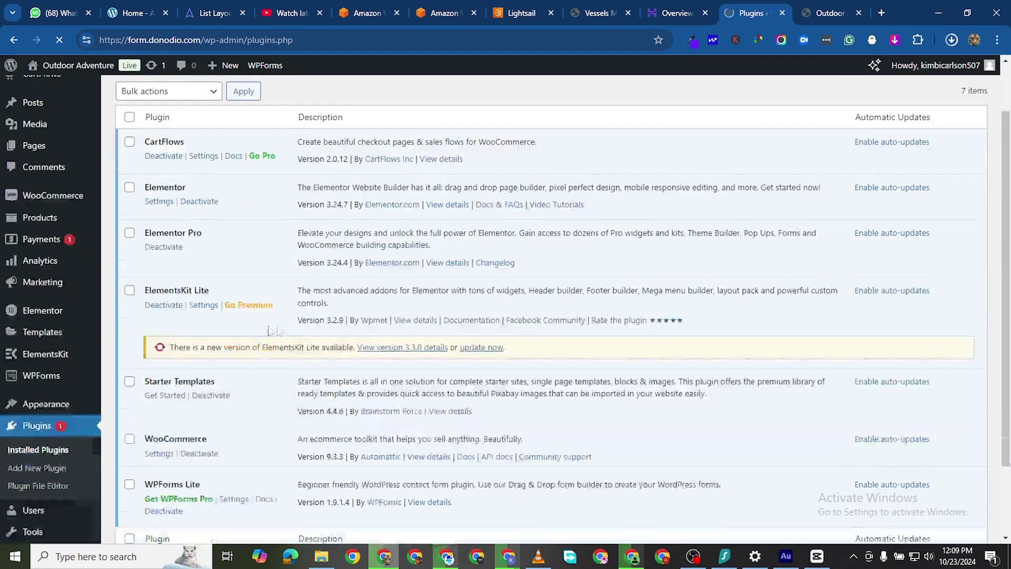
scroll(231, 382, up, 2)
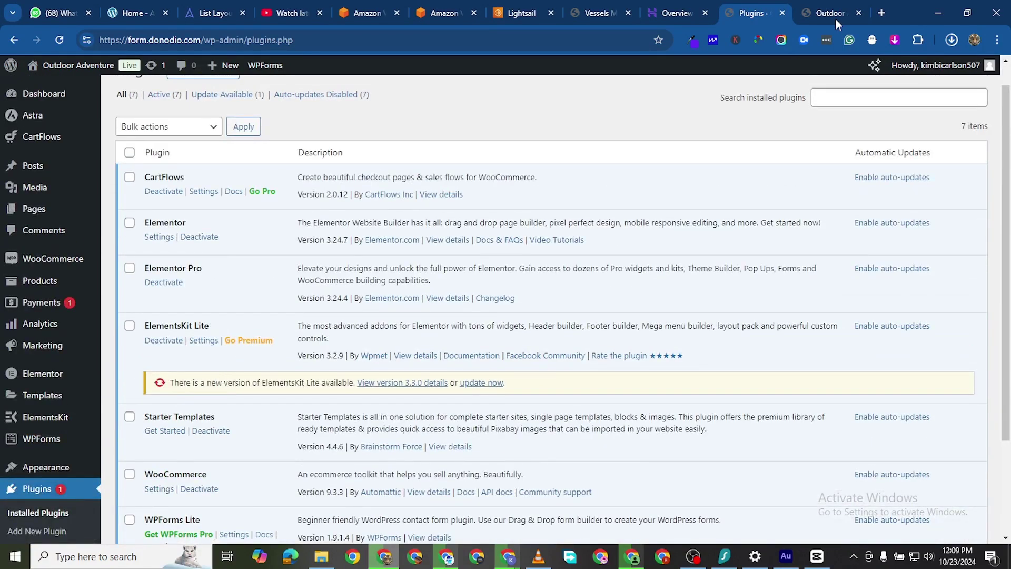
click(835, 18)
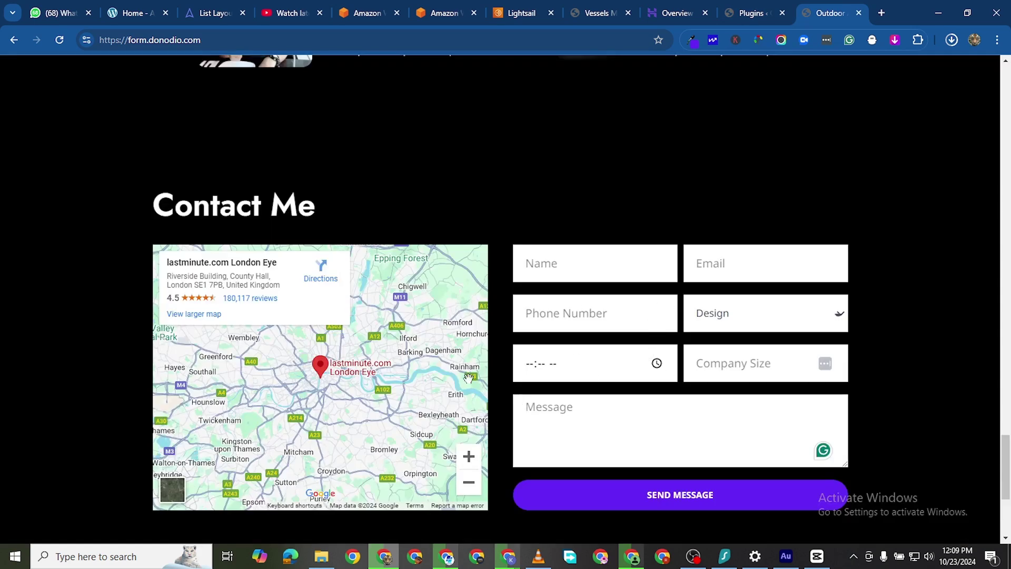
click(753, 13)
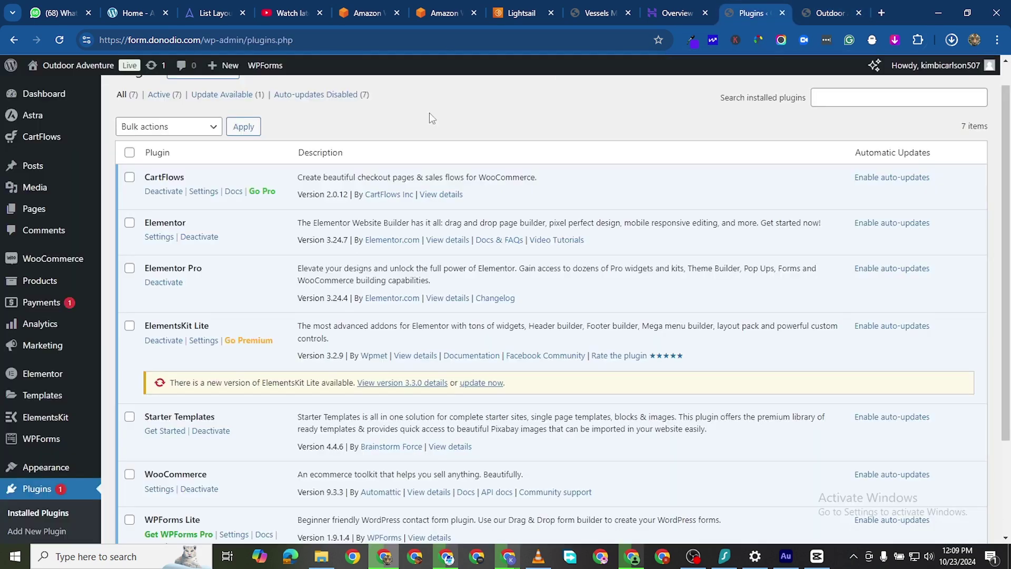
Search the plugin directory for METFORM, then install and activate the MetForm plugin by Wpmet.
scroll(225, 156, up, 1)
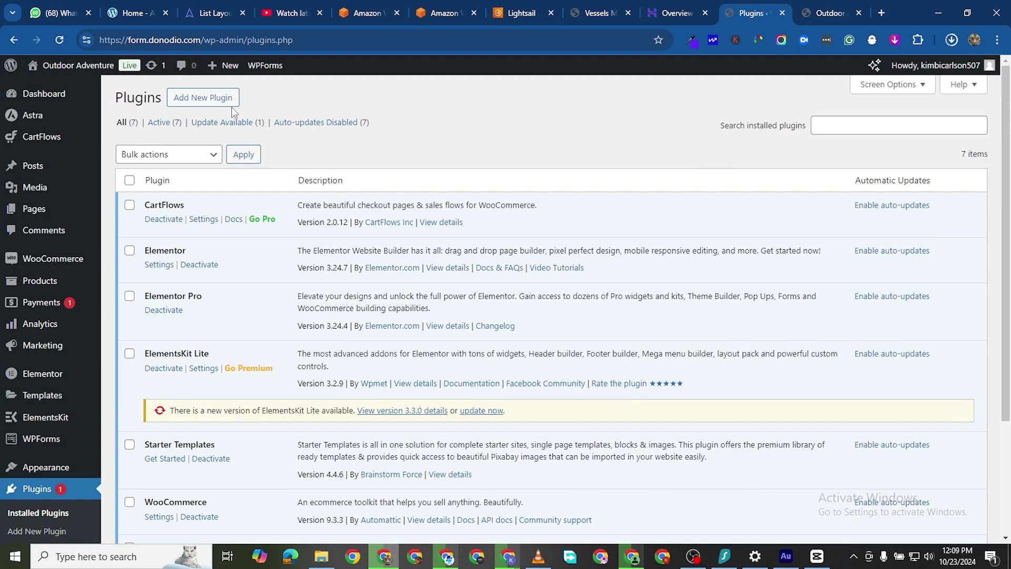
click(233, 105)
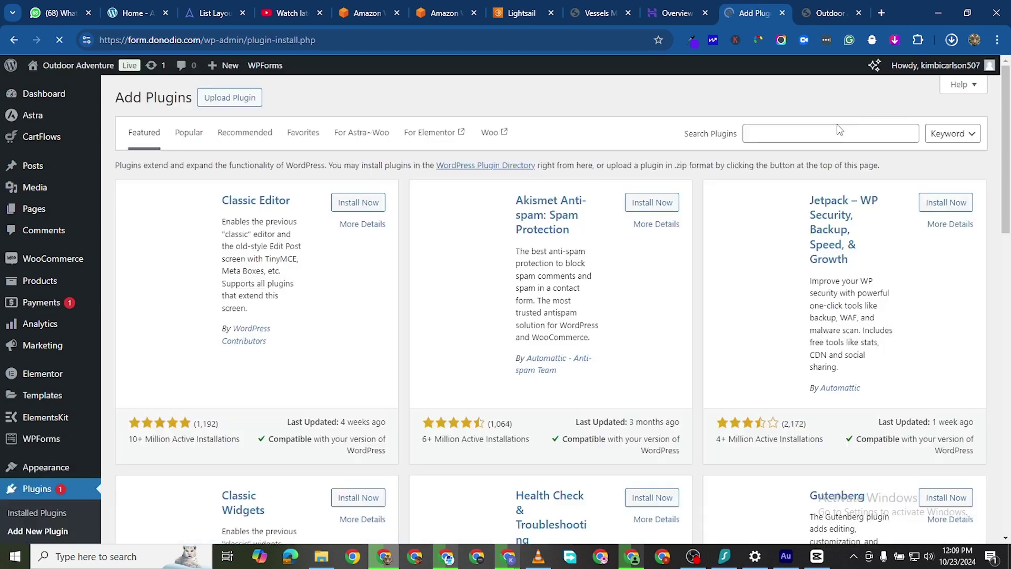
click(775, 133)
text(METFORM)
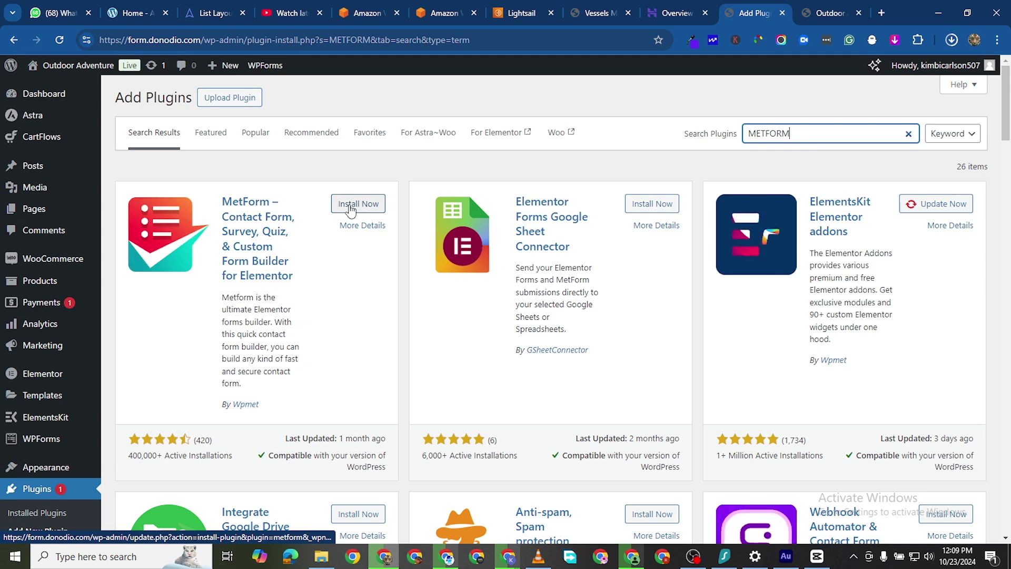
click(352, 204)
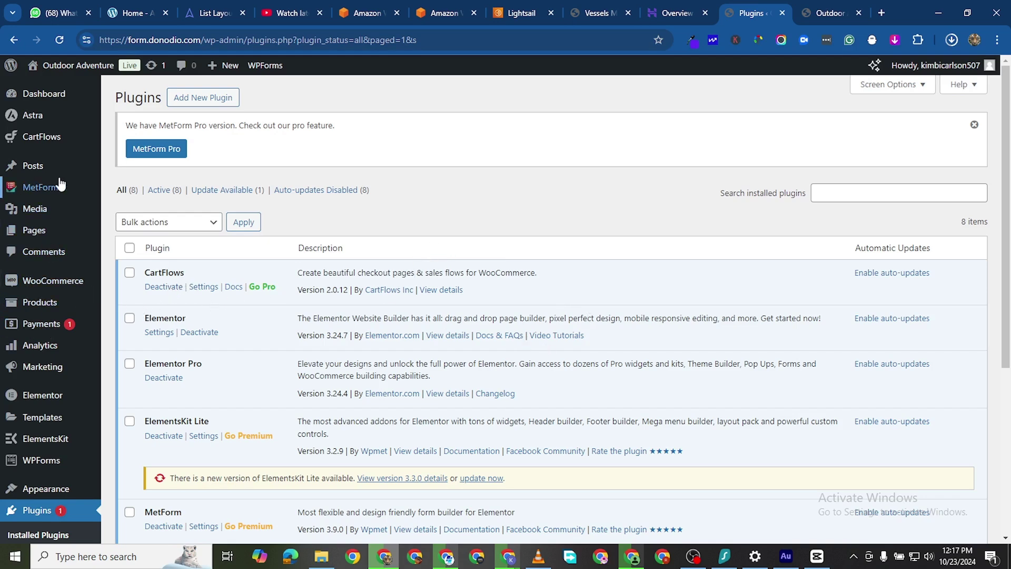
Open the MetForm settings and advance the setup wizard past the tutorial and sign-up stages without entering an email.
mouse_move(50, 197)
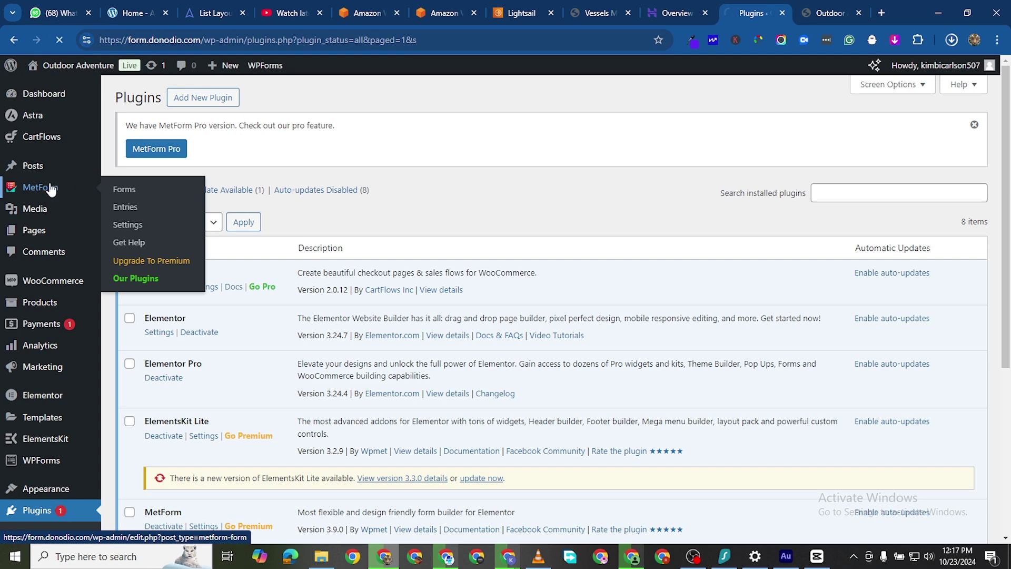
click(127, 225)
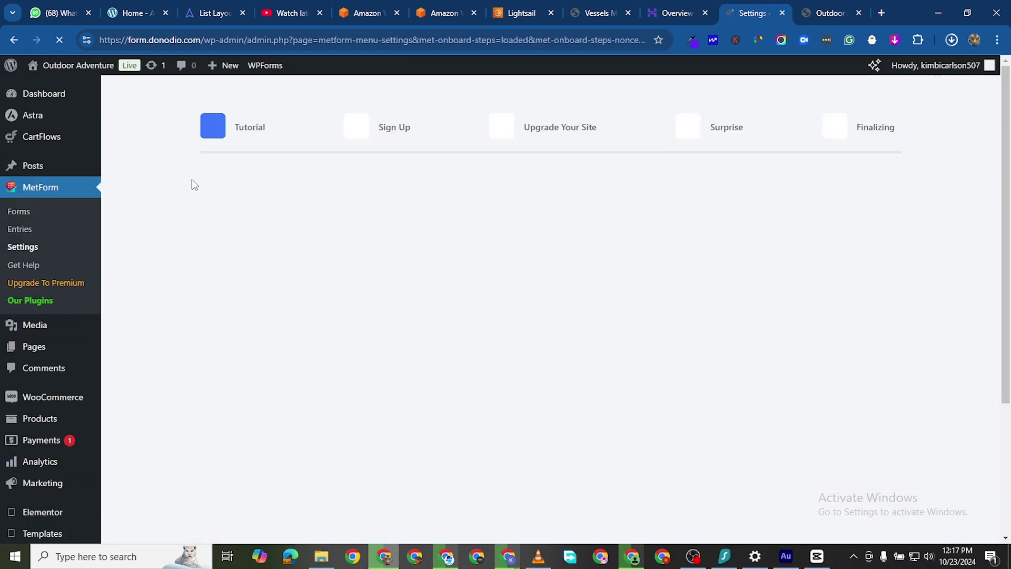
scroll(531, 263, down, 5)
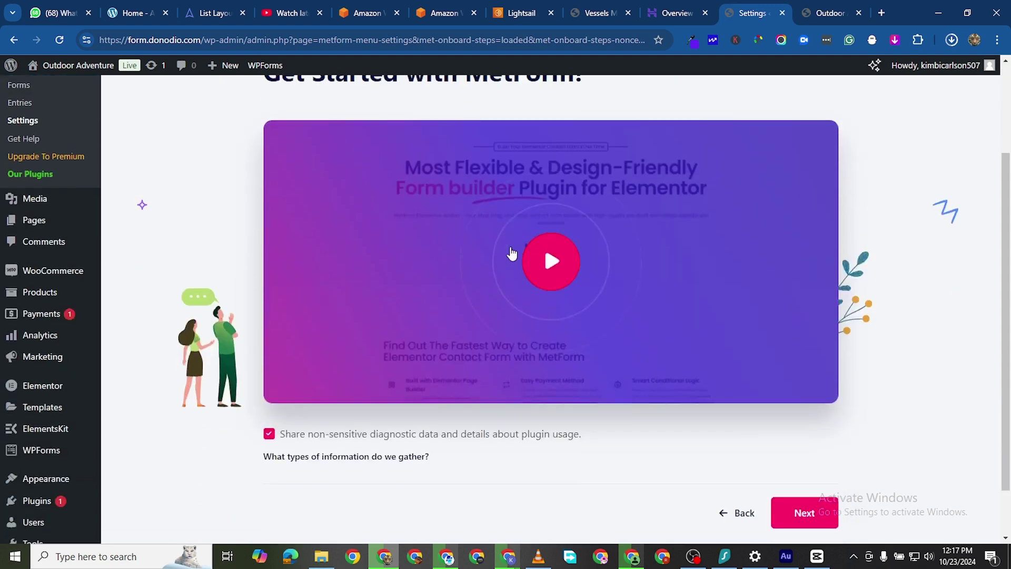
scroll(514, 388, up, 3)
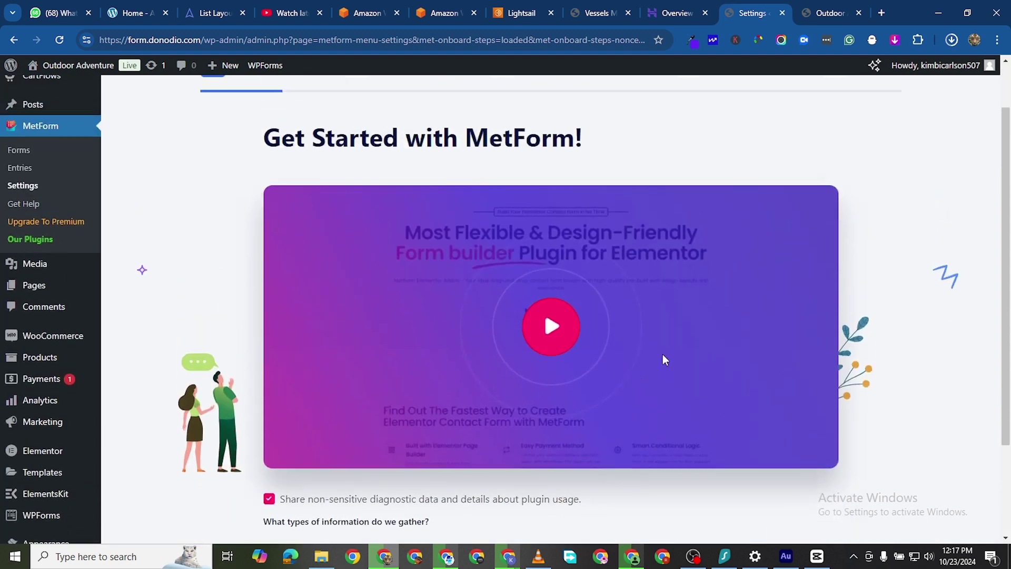
scroll(643, 332, down, 3)
click(816, 465)
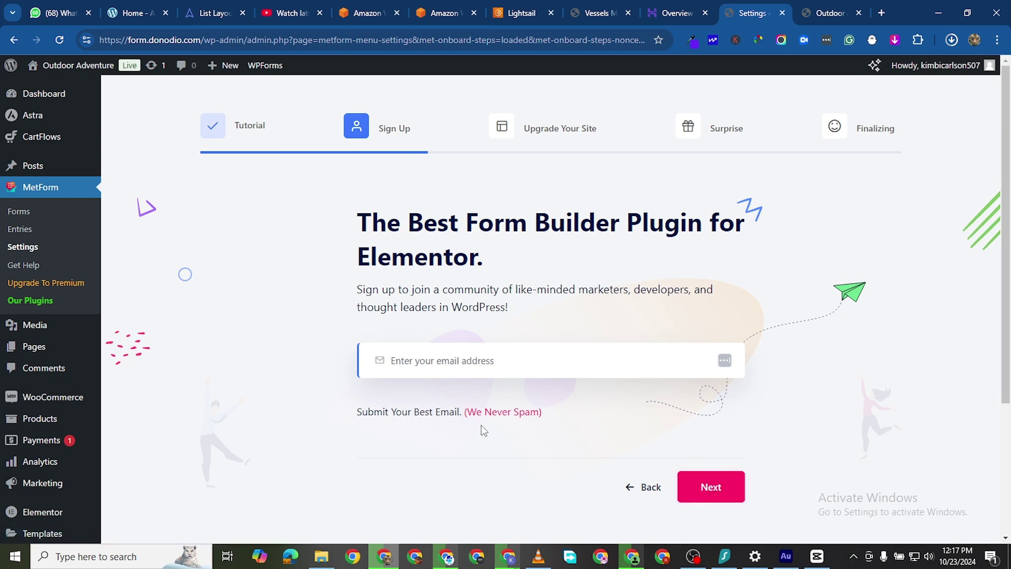
scroll(582, 392, down, 1)
click(693, 428)
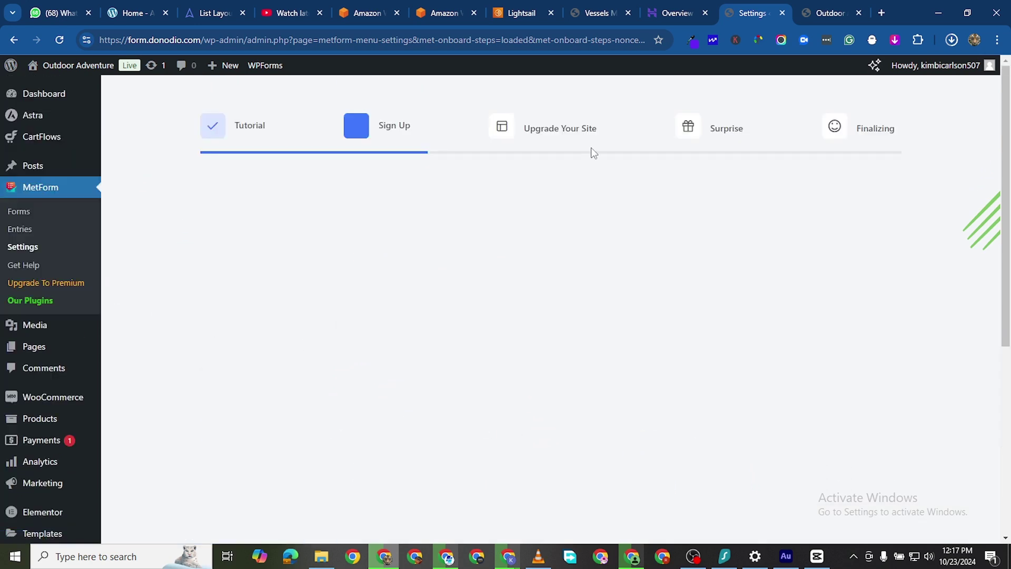
Skip the extra plugin installs and the Pro offer, and finish the MetForm setup wizard.
scroll(631, 186, down, 6)
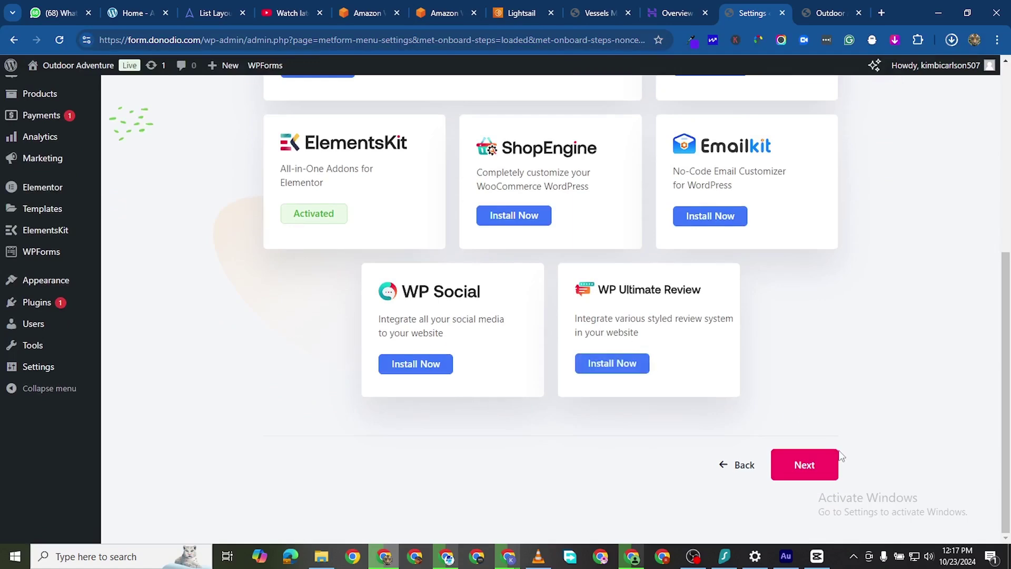
click(774, 469)
scroll(634, 368, down, 4)
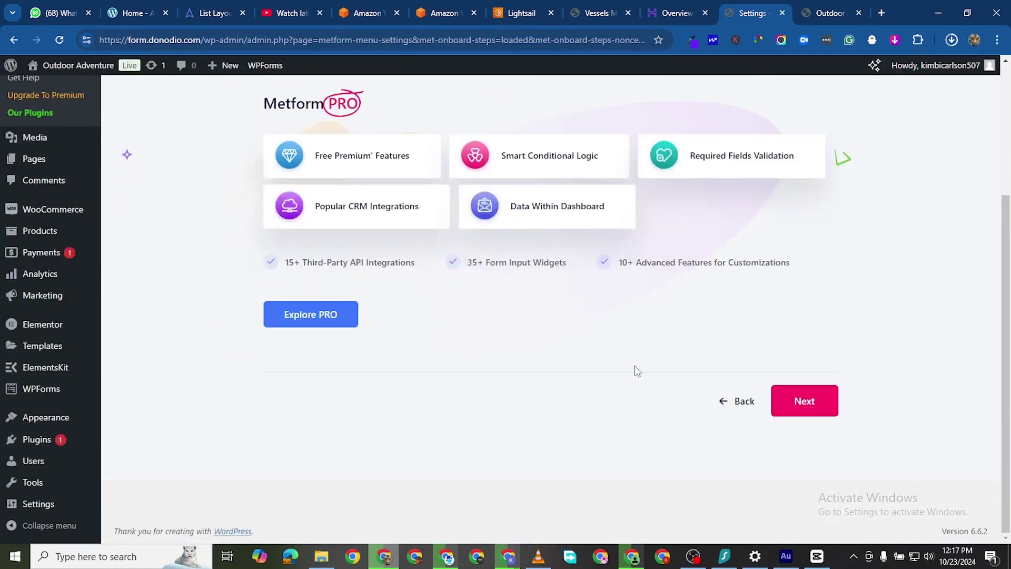
click(784, 403)
click(828, 399)
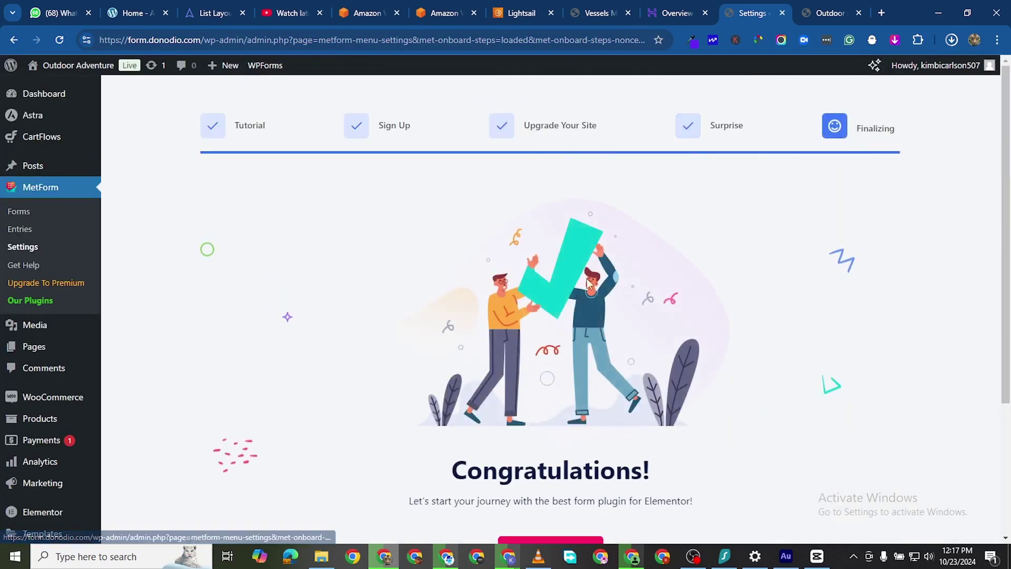
scroll(702, 343, down, 3)
click(551, 364)
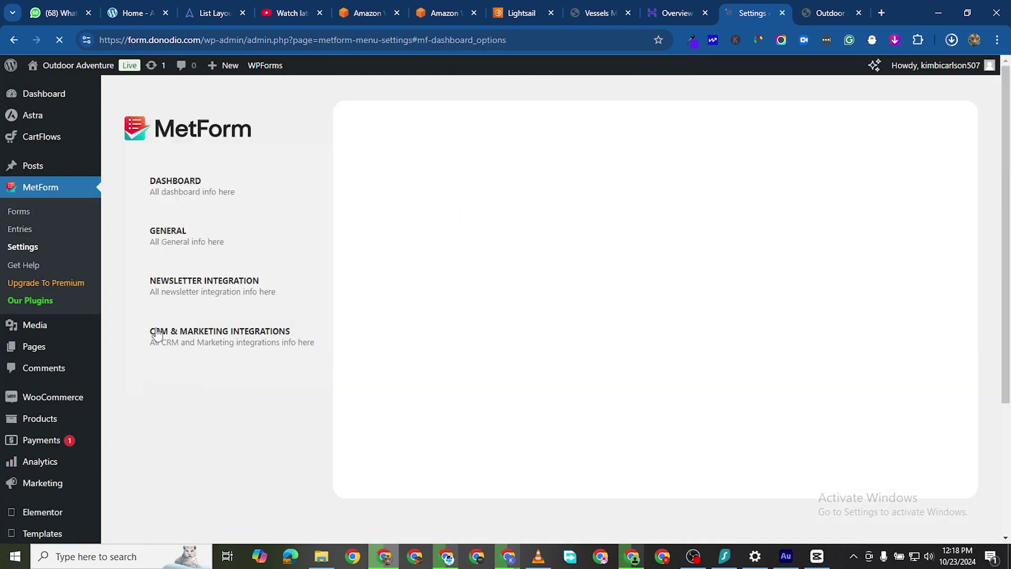
Start a new form from the MetForm forms list and name it Contact Form.
scroll(211, 263, up, 3)
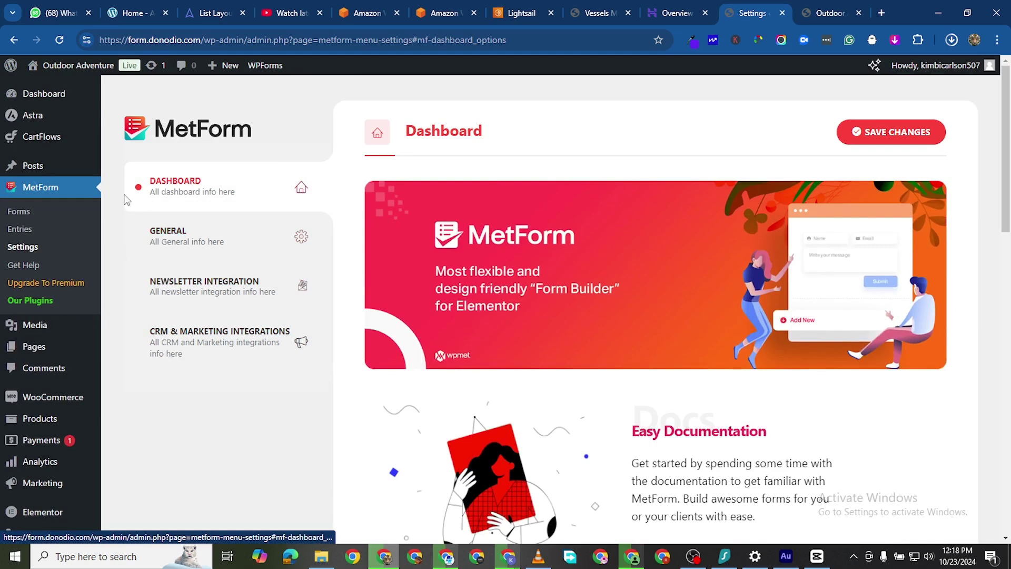
click(18, 213)
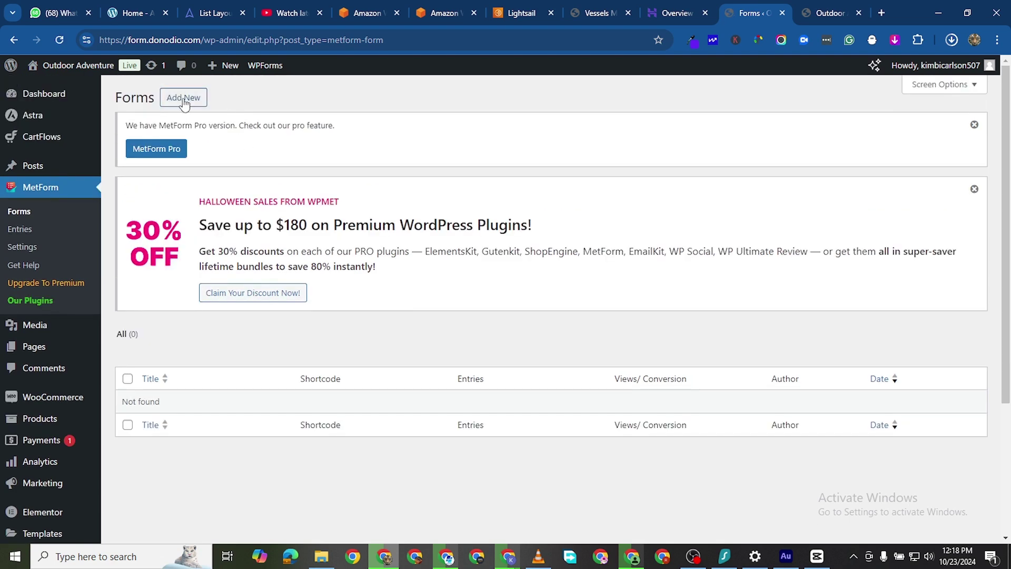
click(183, 99)
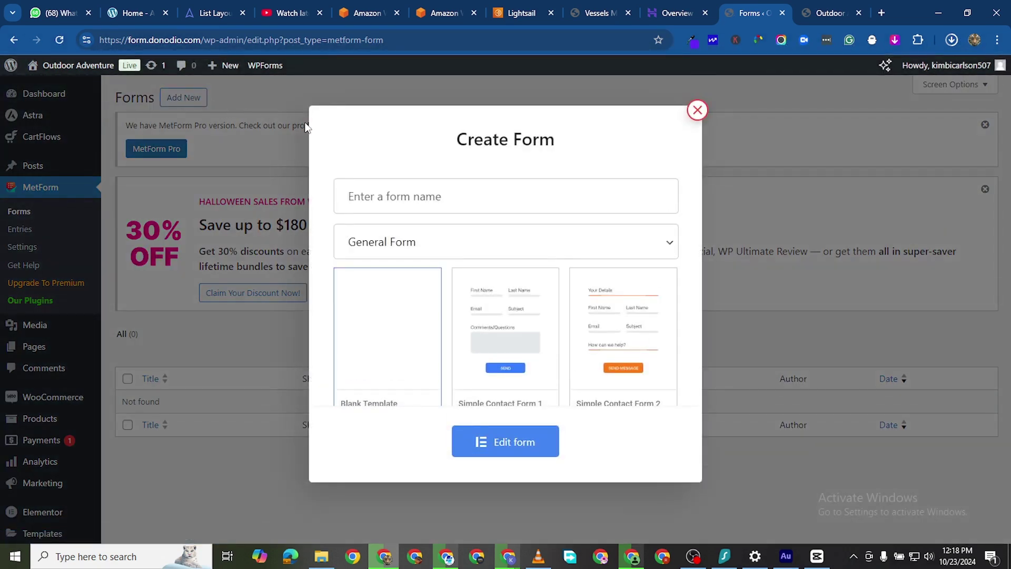
click(387, 190)
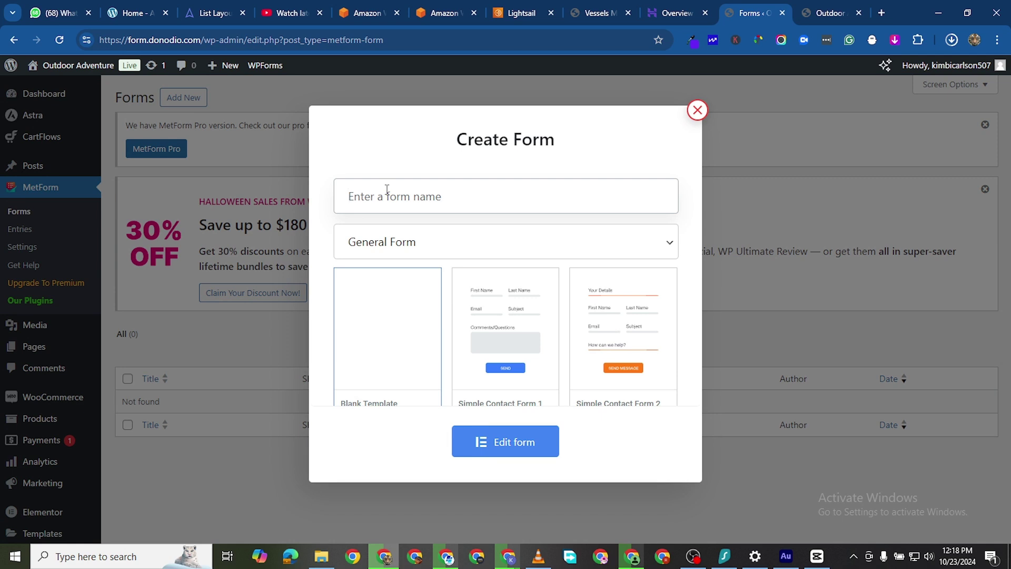
text(cONTA)
key(ctrl+a)
key(BackSpace)
text(C)
Browse the General Form templates and compare the free layouts with the Pro ones.
scroll(522, 324, down, 2)
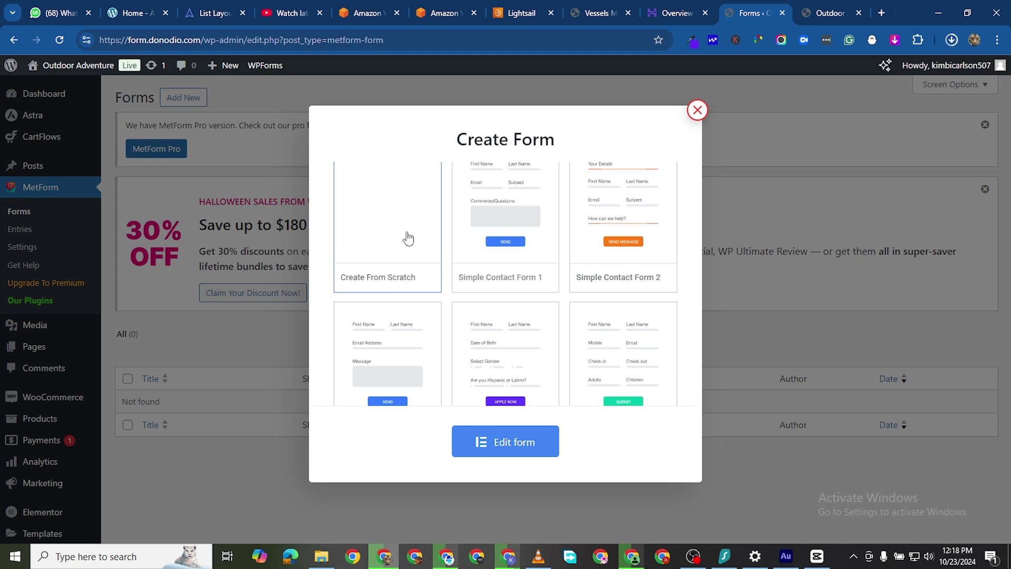
scroll(410, 237, up, 1)
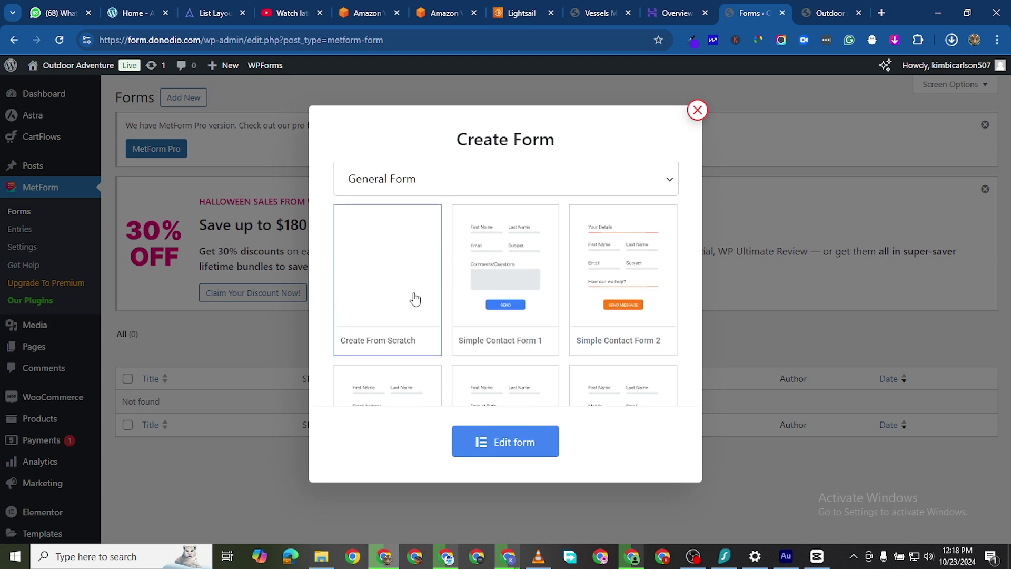
scroll(415, 299, down, 5)
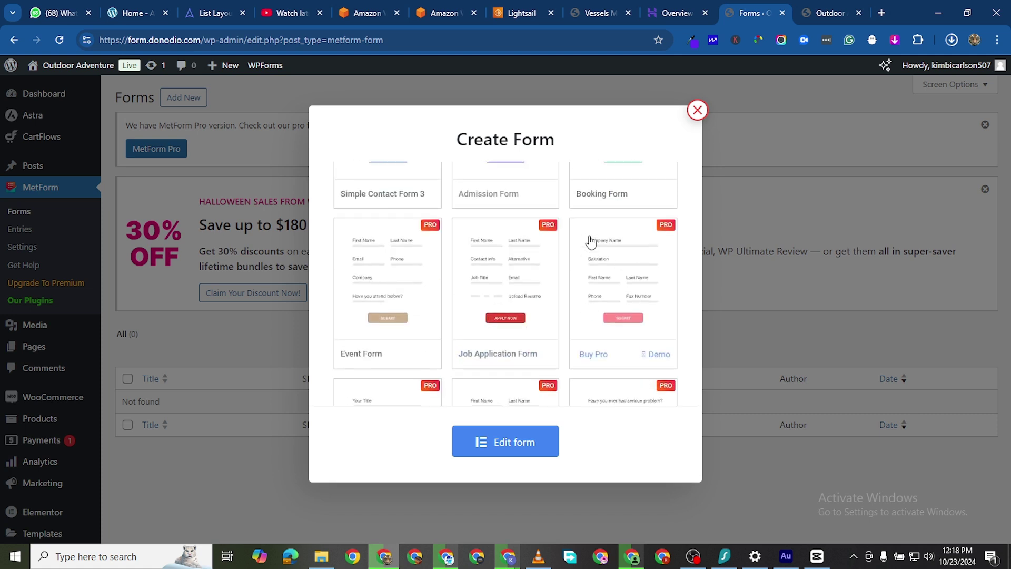
scroll(591, 242, up, 5)
scroll(527, 295, down, 2)
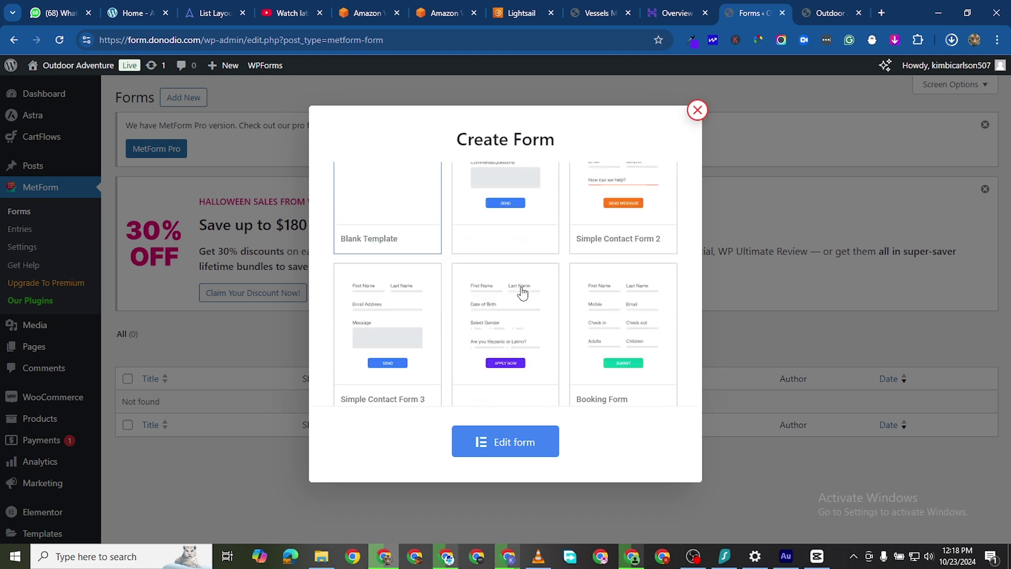
scroll(522, 293, down, 3)
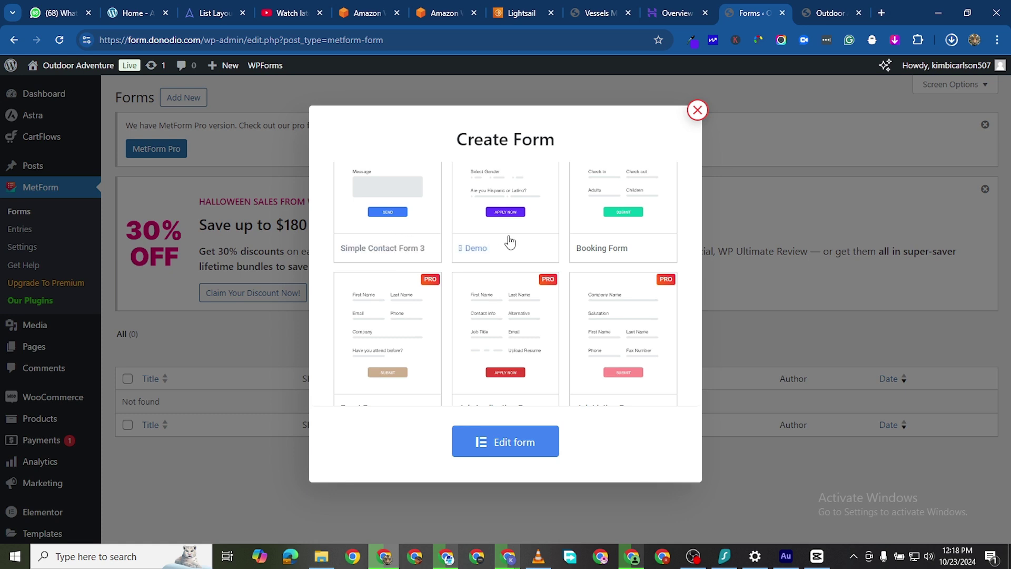
scroll(526, 235, up, 4)
scroll(505, 315, down, 3)
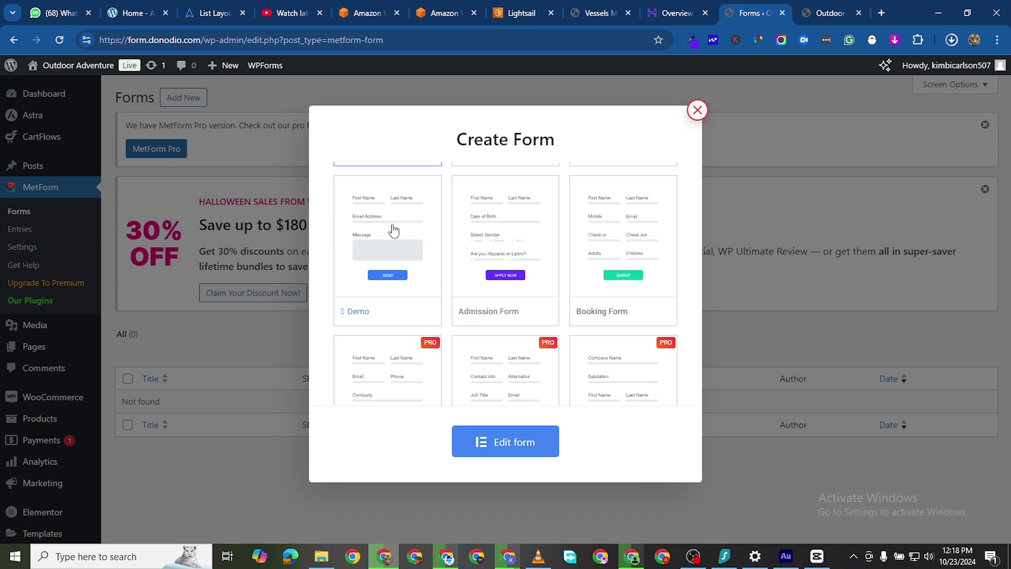
Select the Simple Contact Form 3 template and examine the fields on its demo page.
click(386, 298)
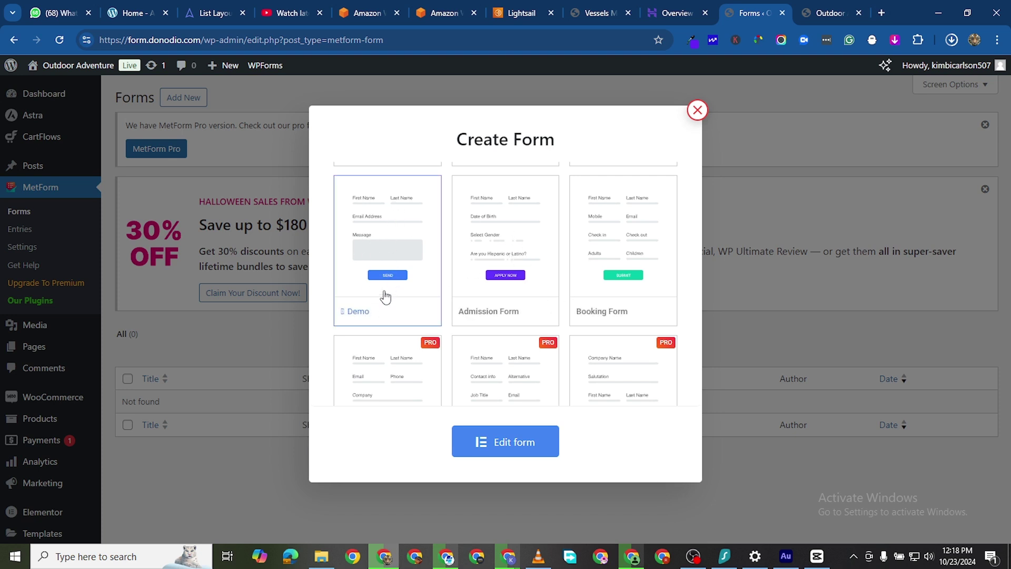
click(355, 311)
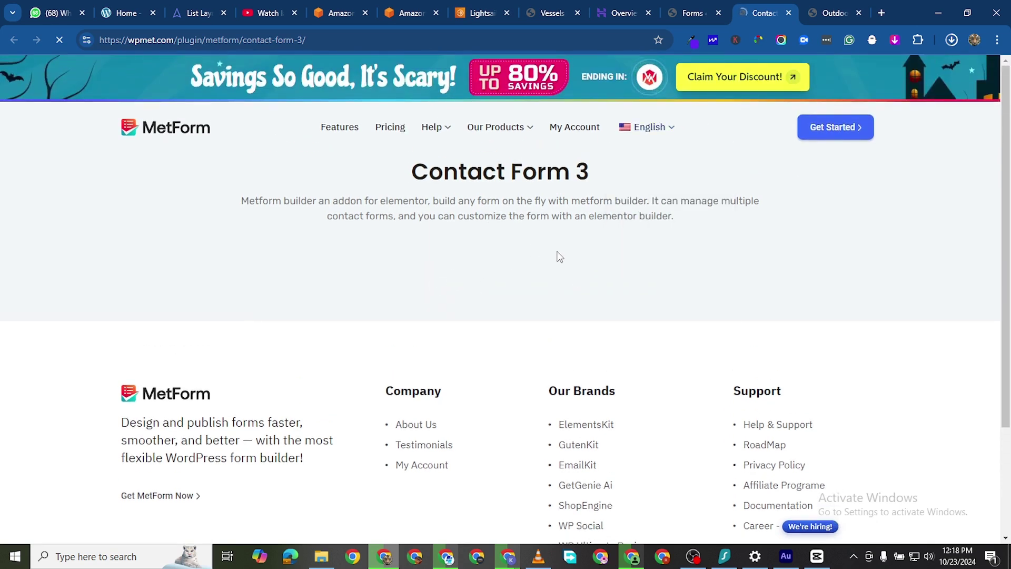
scroll(542, 248, down, 1)
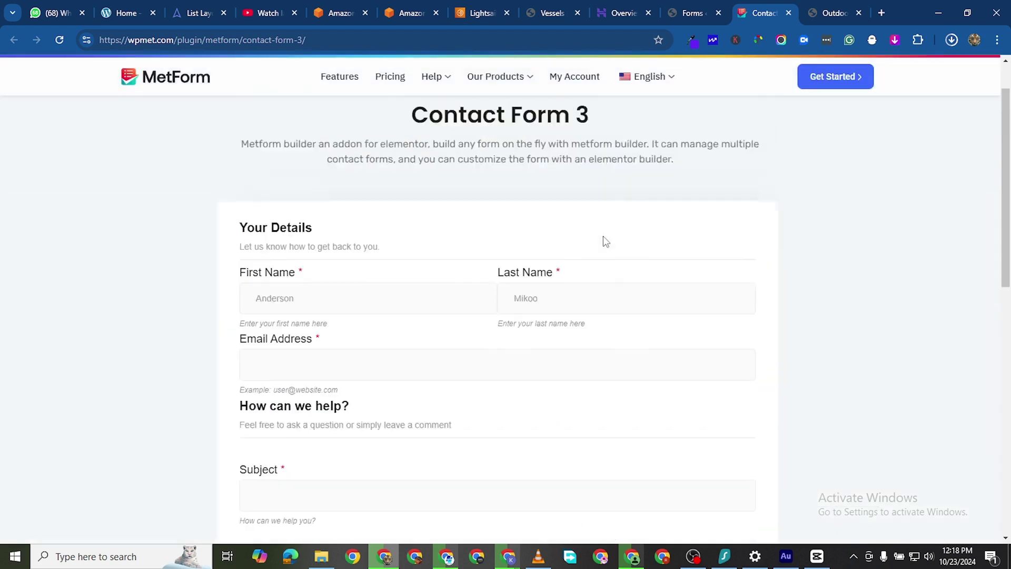
scroll(603, 216, up, 1)
scroll(527, 274, down, 2)
scroll(459, 346, down, 5)
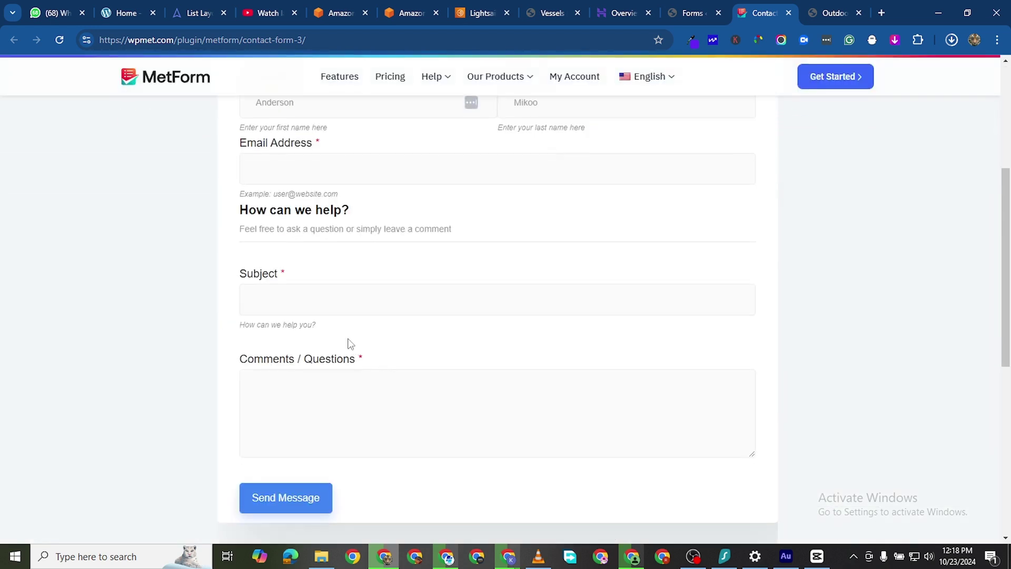
scroll(331, 170, up, 2)
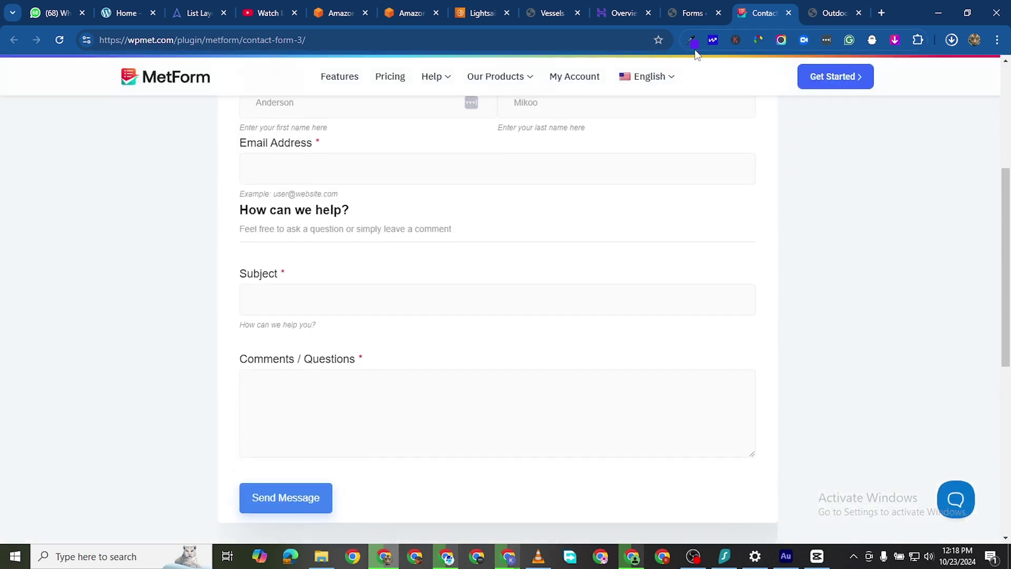
Open the demo of the Booking Form template, close the Contact Form 3 demo, and look over the booking layout.
click(688, 16)
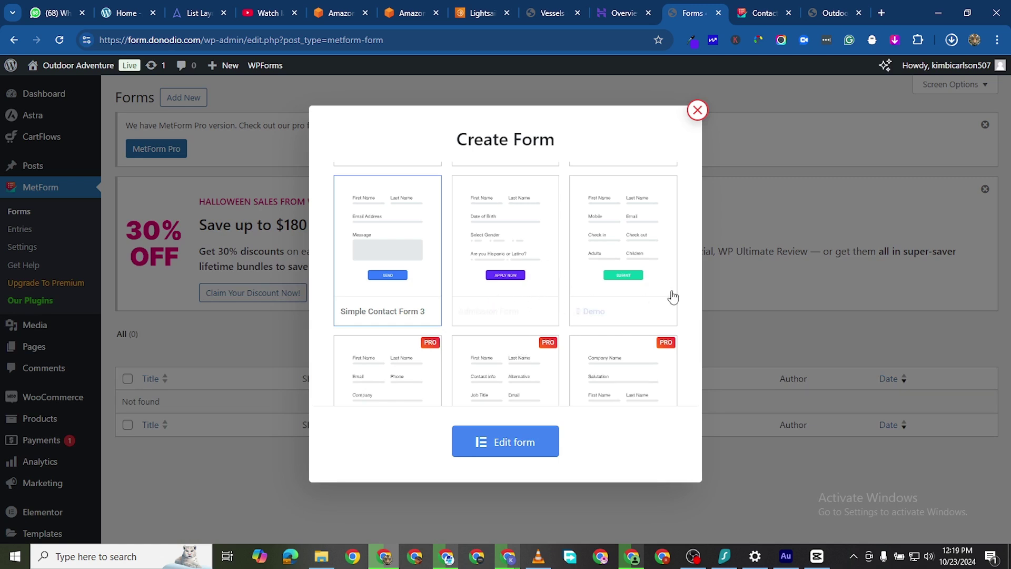
click(590, 310)
click(784, 15)
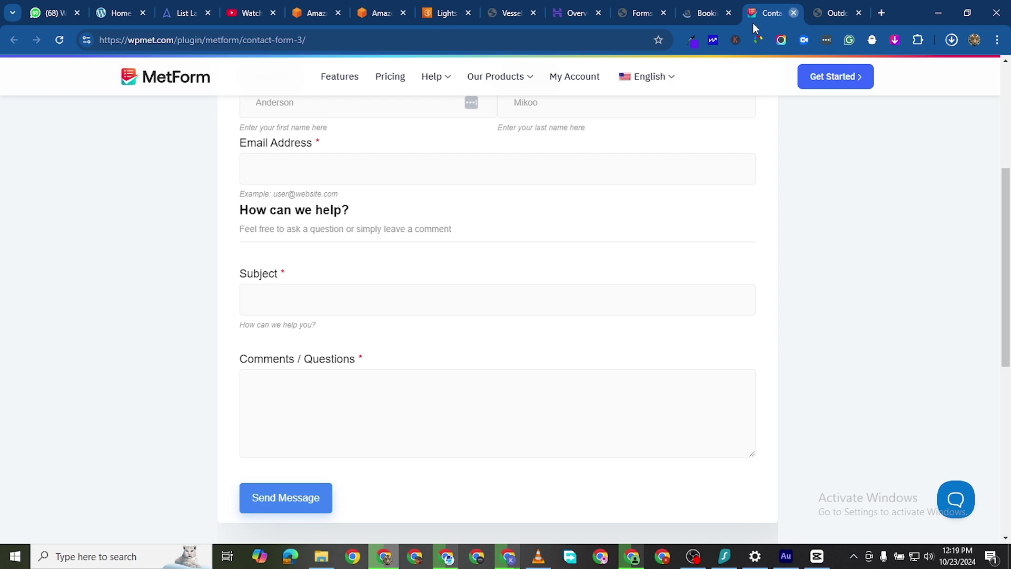
click(794, 13)
click(700, 13)
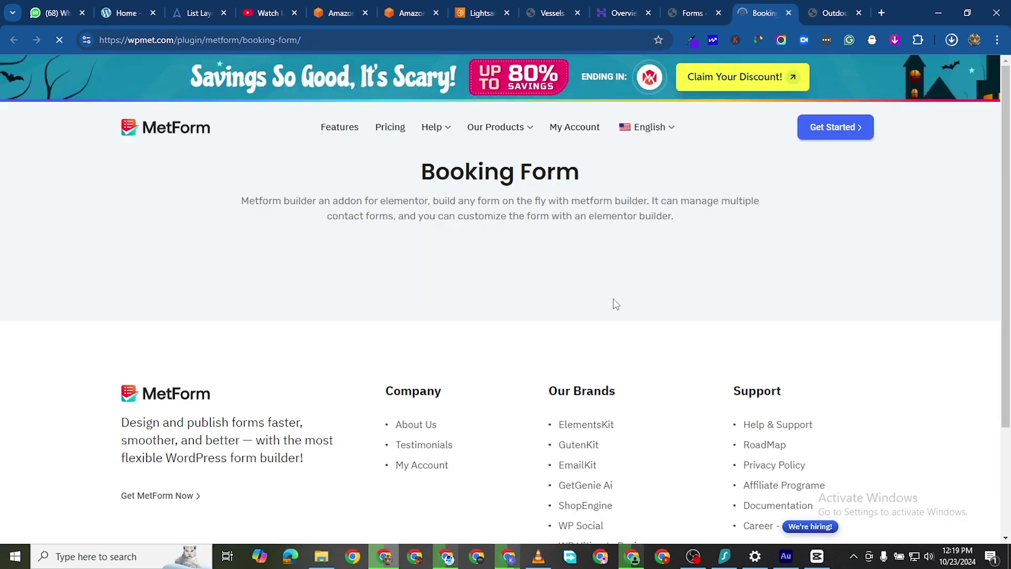
scroll(626, 292, down, 3)
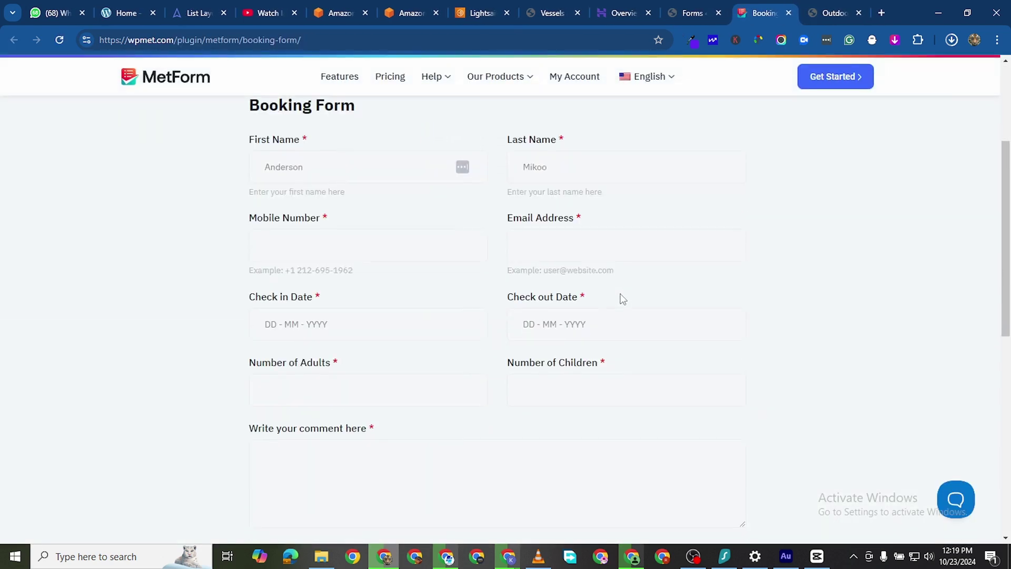
scroll(616, 296, up, 3)
scroll(250, 250, down, 2)
Examine the Booking Form demo's name, mobile, email, check-in and check-out date, adults, children and comment fields.
click(340, 235)
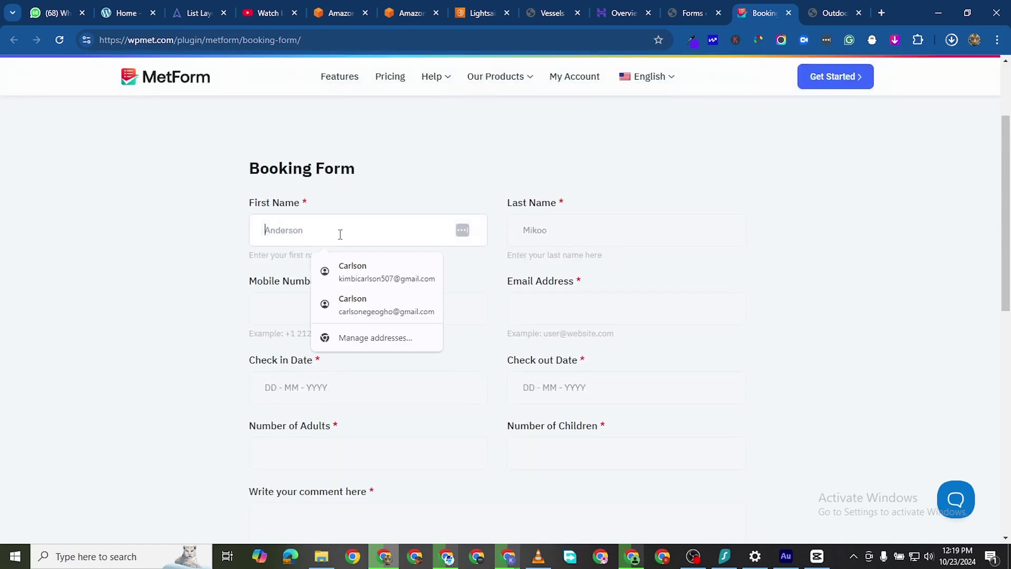
click(521, 232)
click(264, 323)
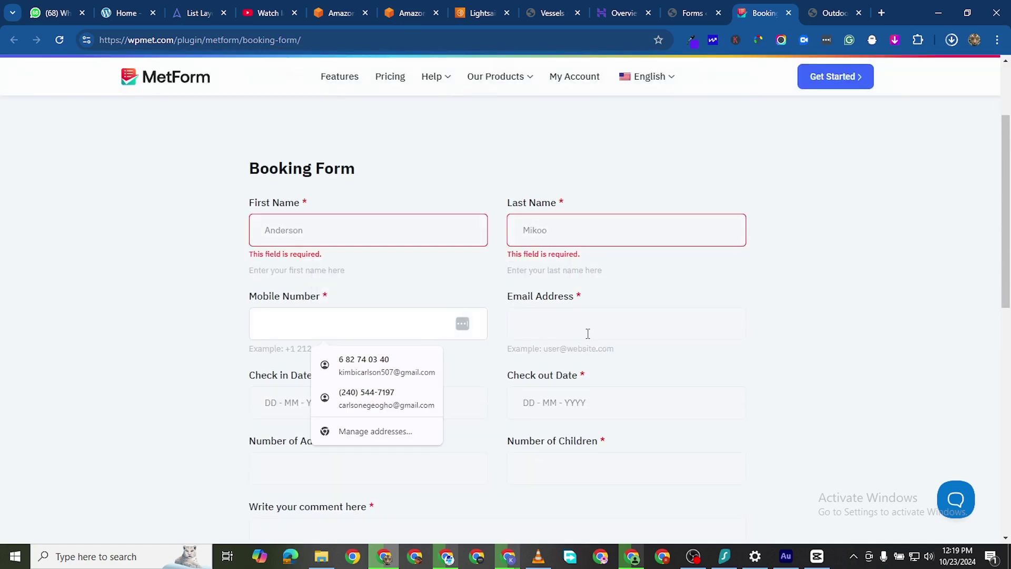
click(587, 332)
scroll(255, 382, down, 3)
click(303, 222)
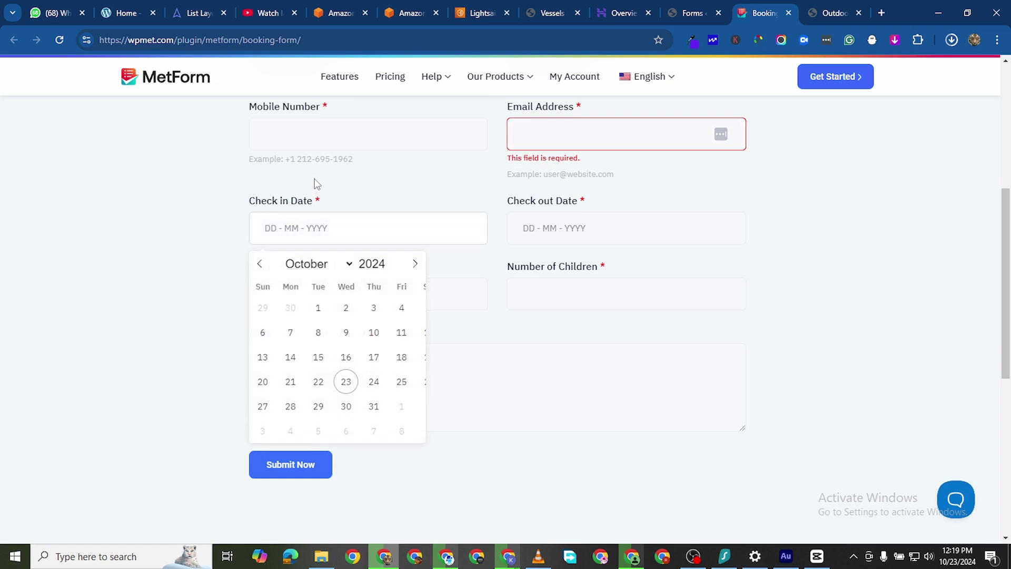
click(305, 147)
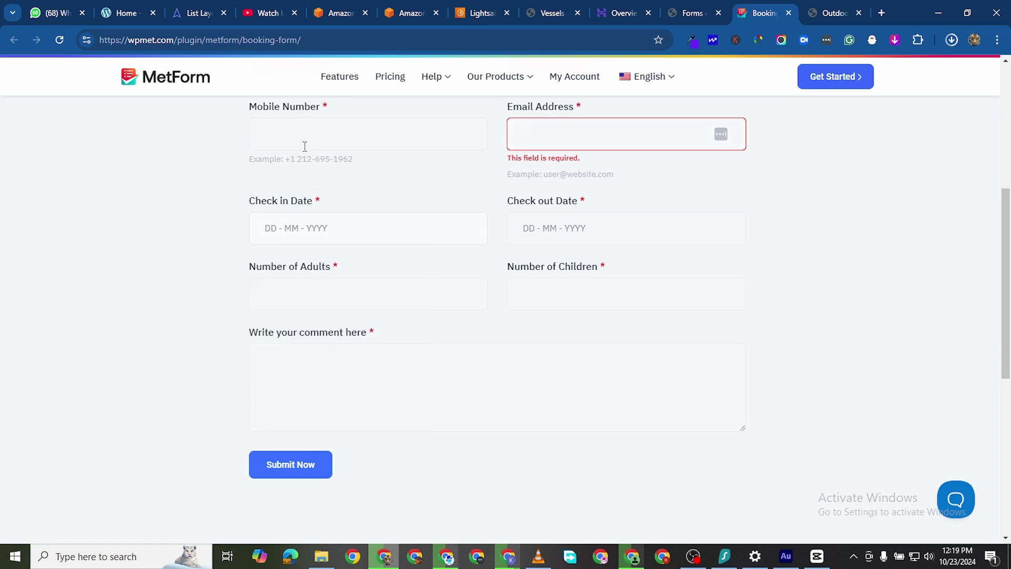
click(637, 228)
click(313, 291)
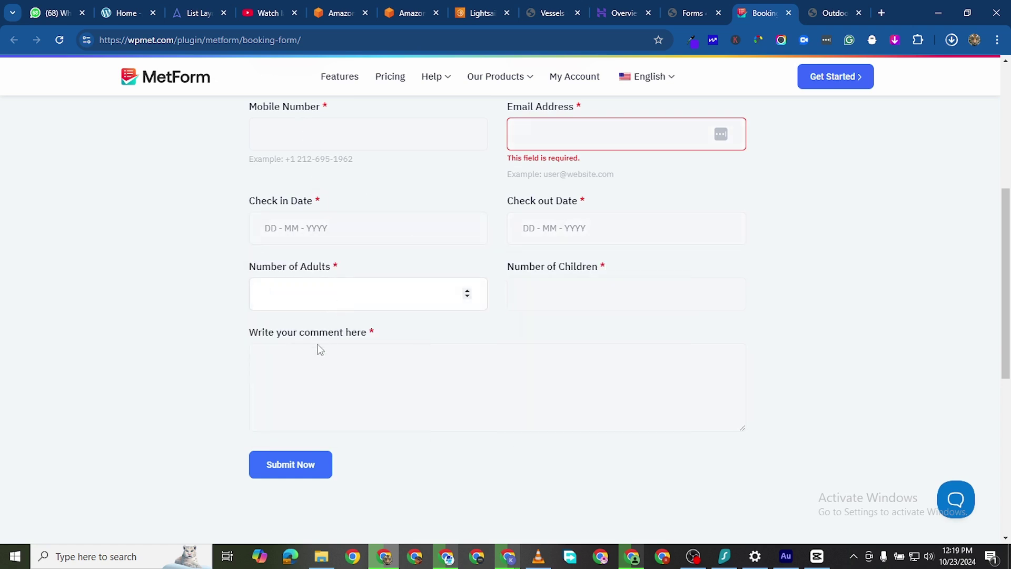
click(608, 294)
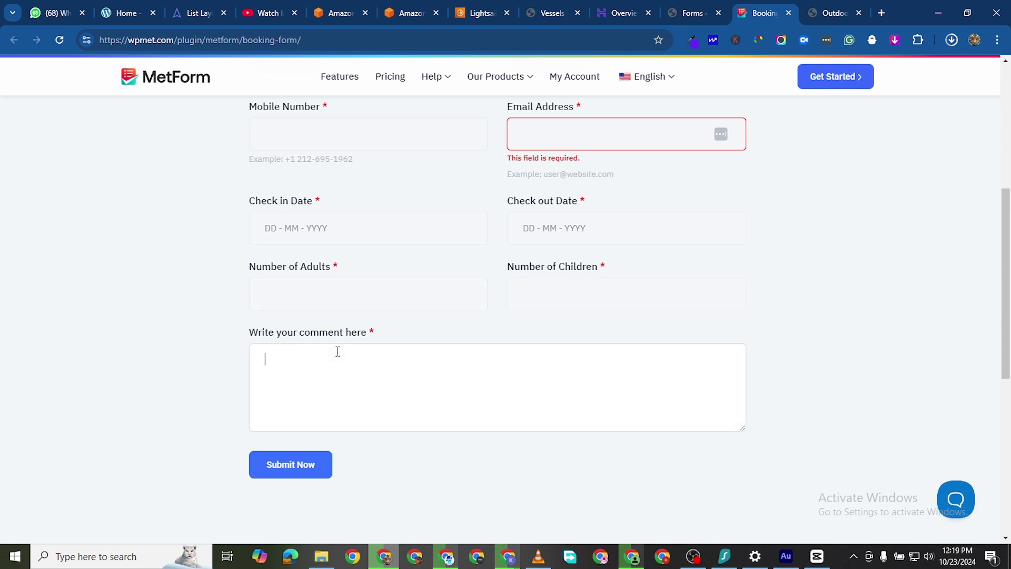
scroll(388, 343, down, 1)
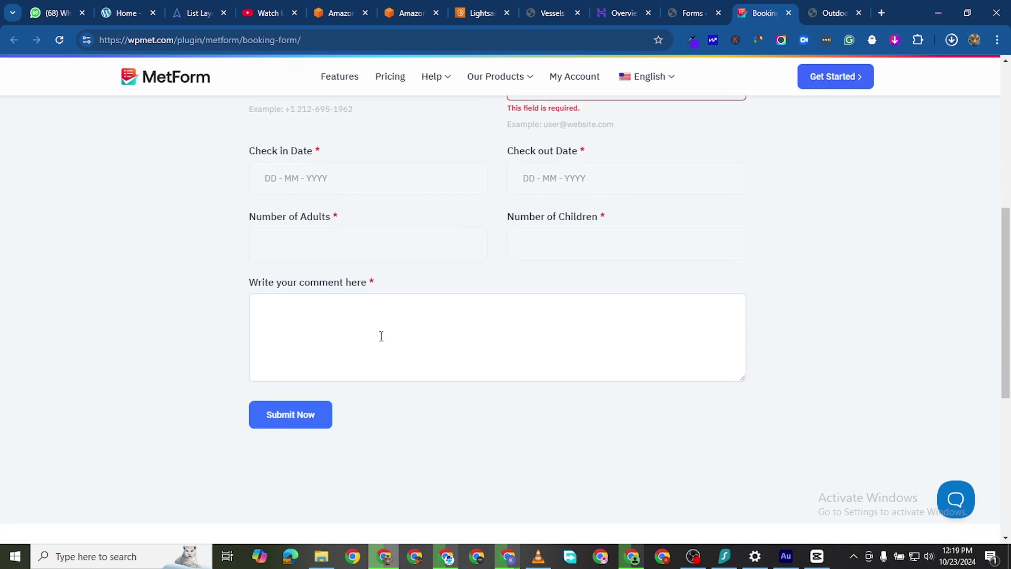
scroll(381, 335, up, 3)
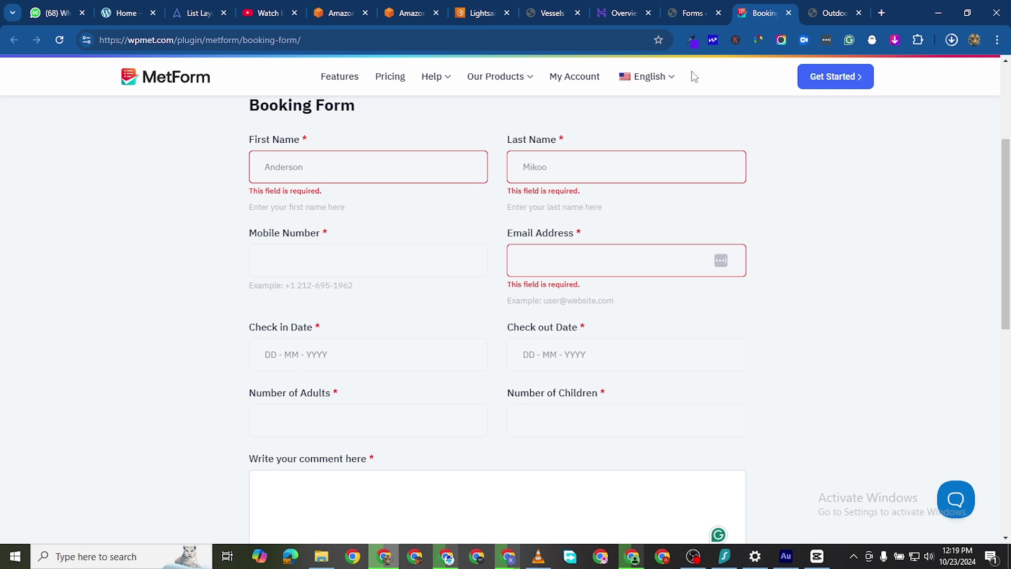
Return to the form creation dialog, choose the Booking Form template, and open the form for editing.
click(686, 14)
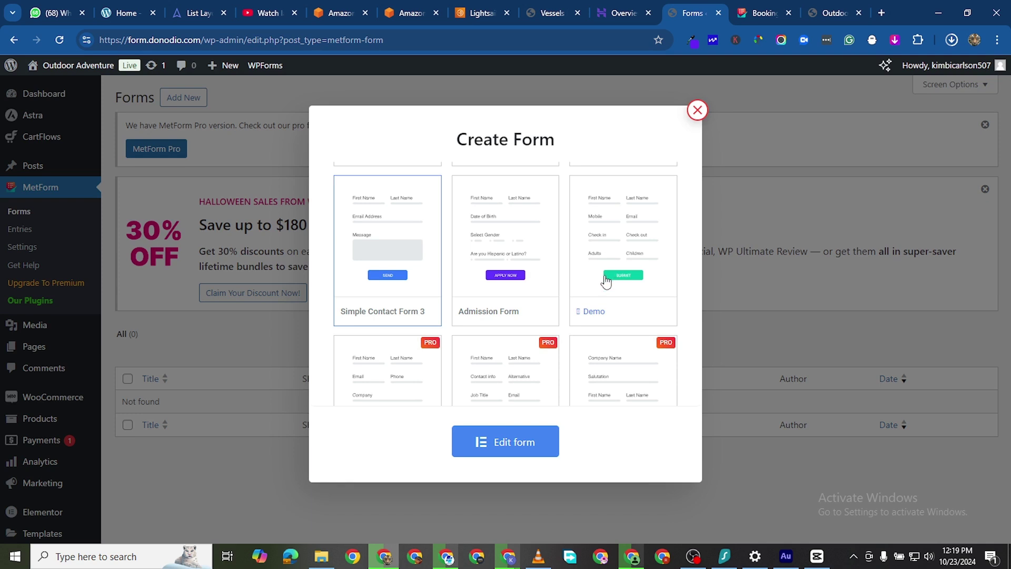
click(625, 243)
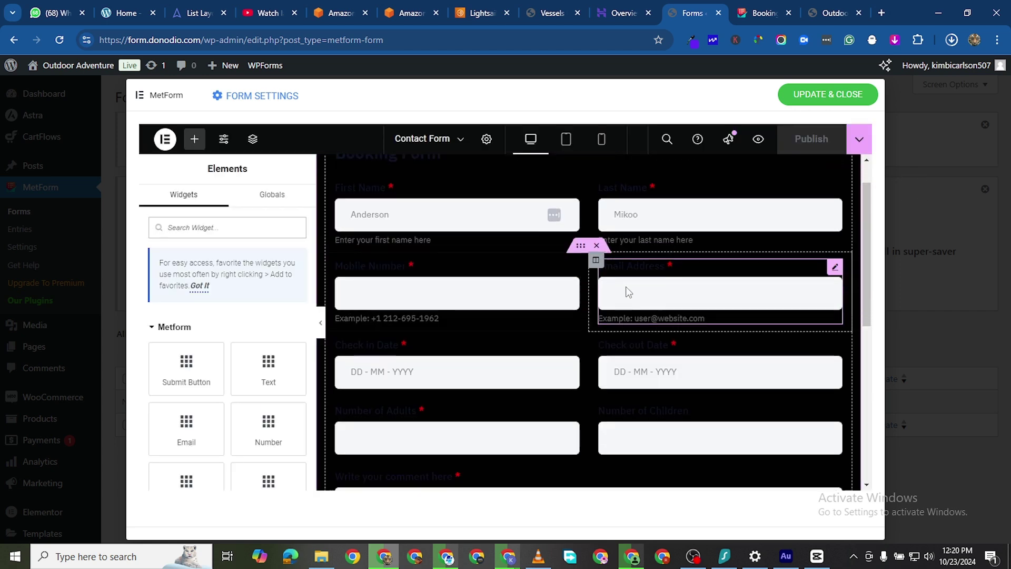
scroll(628, 292, down, 3)
Compare the booking template in the editor with the live Contact Me form and the Booking Form demo.
click(829, 13)
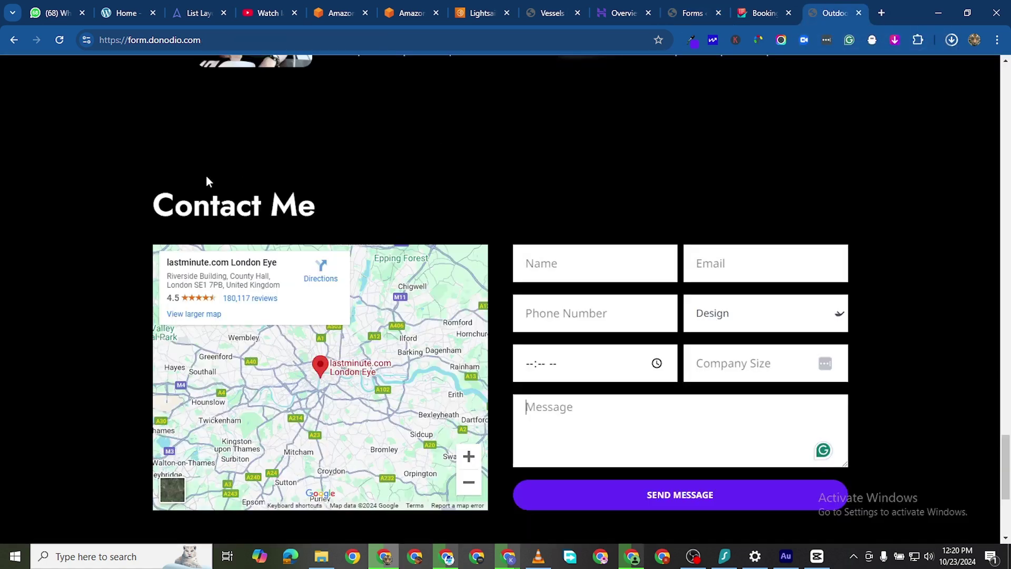
scroll(207, 180, up, 5)
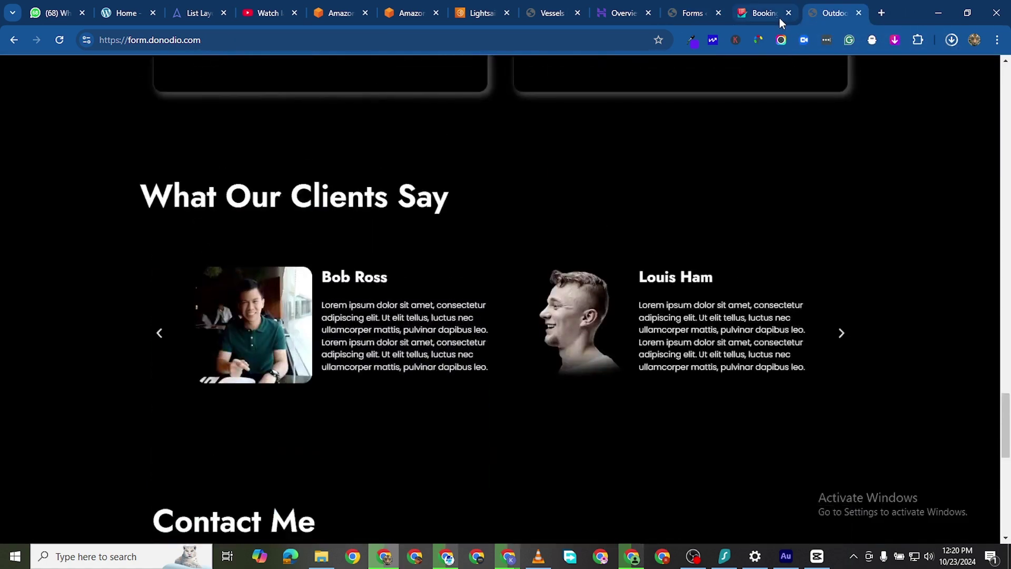
click(779, 18)
scroll(740, 90, up, 1)
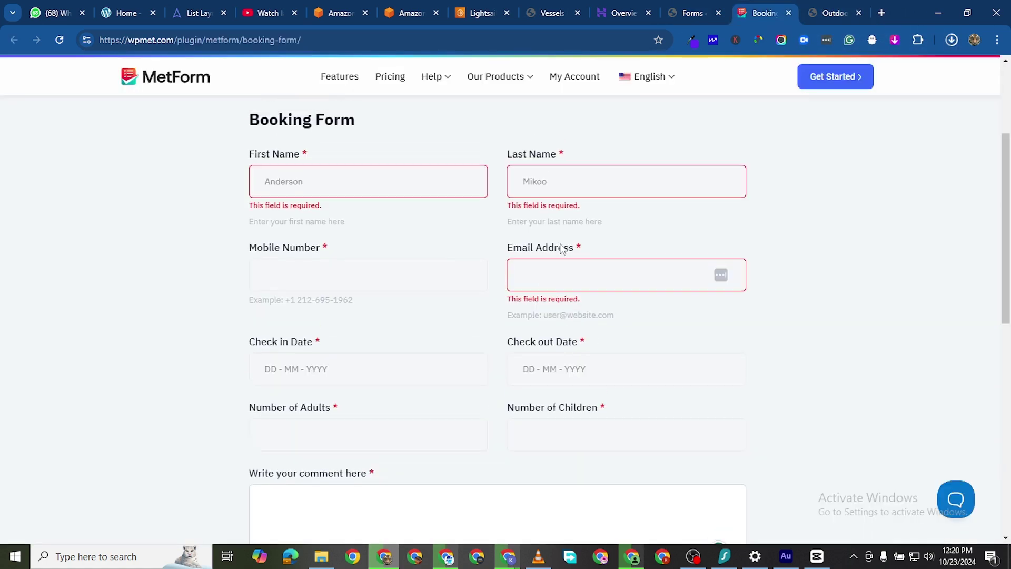
click(691, 16)
scroll(608, 249, up, 4)
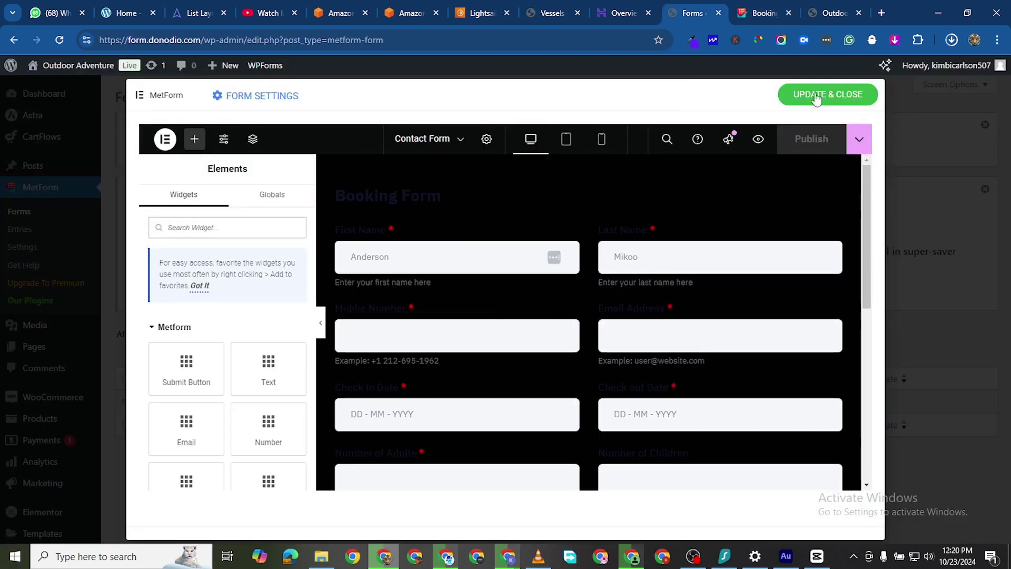
click(758, 14)
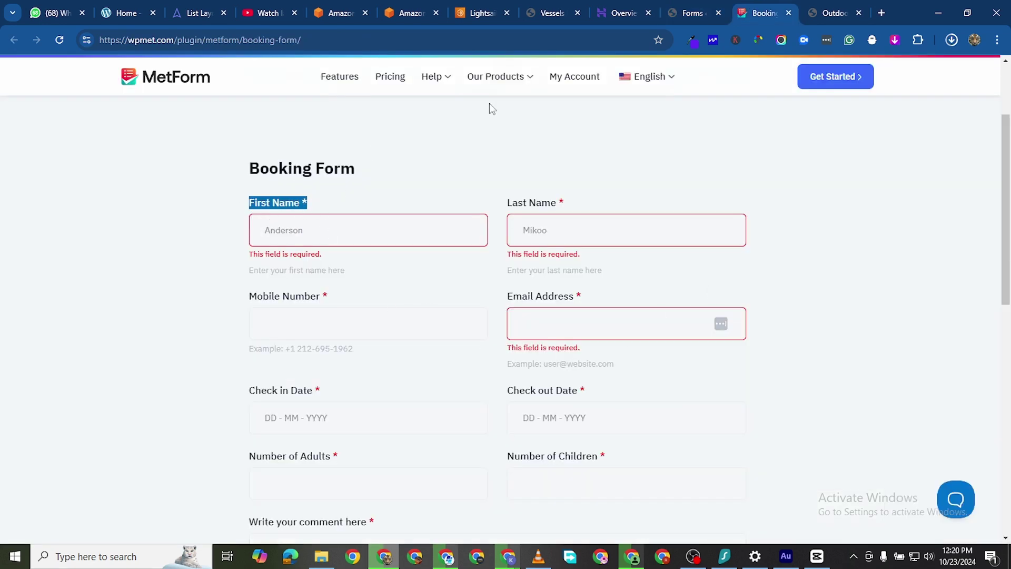
click(691, 15)
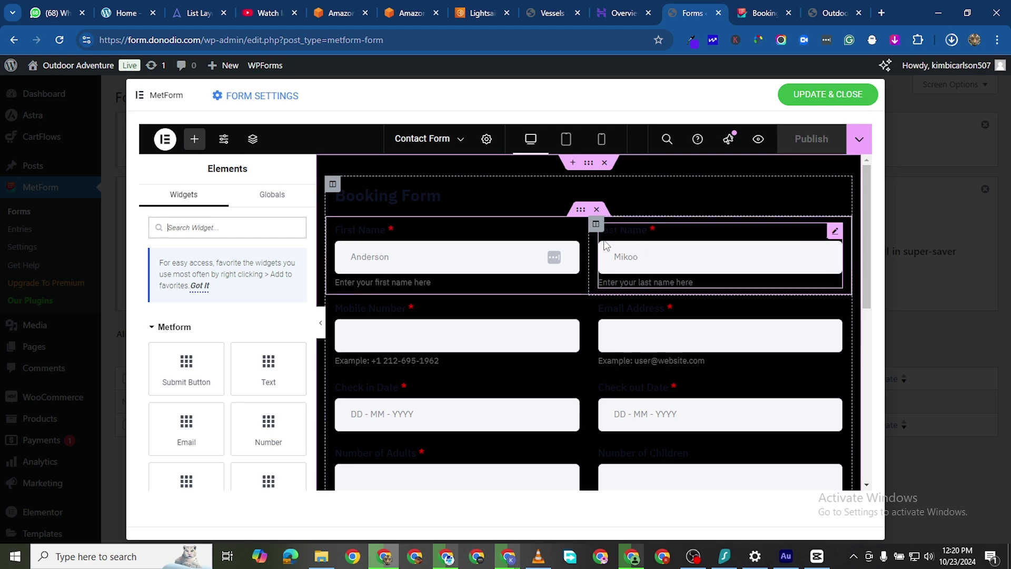
Set the First Name field's label color to white.
click(571, 233)
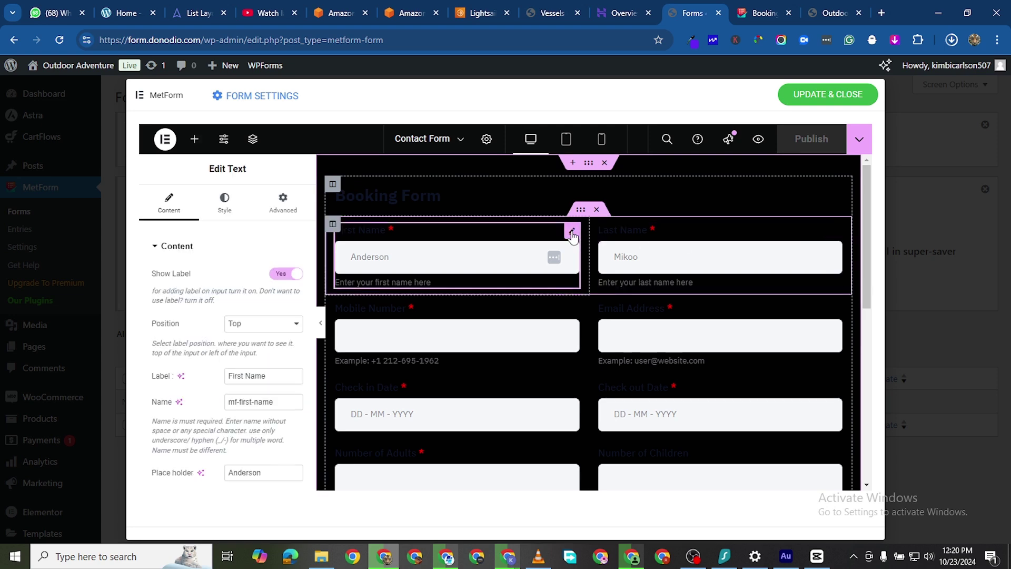
click(224, 201)
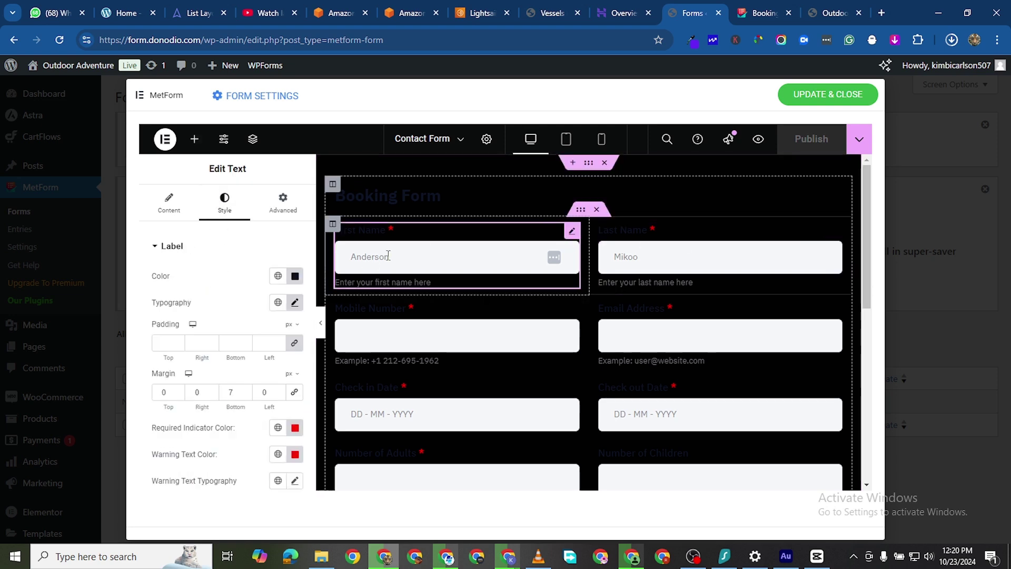
click(295, 276)
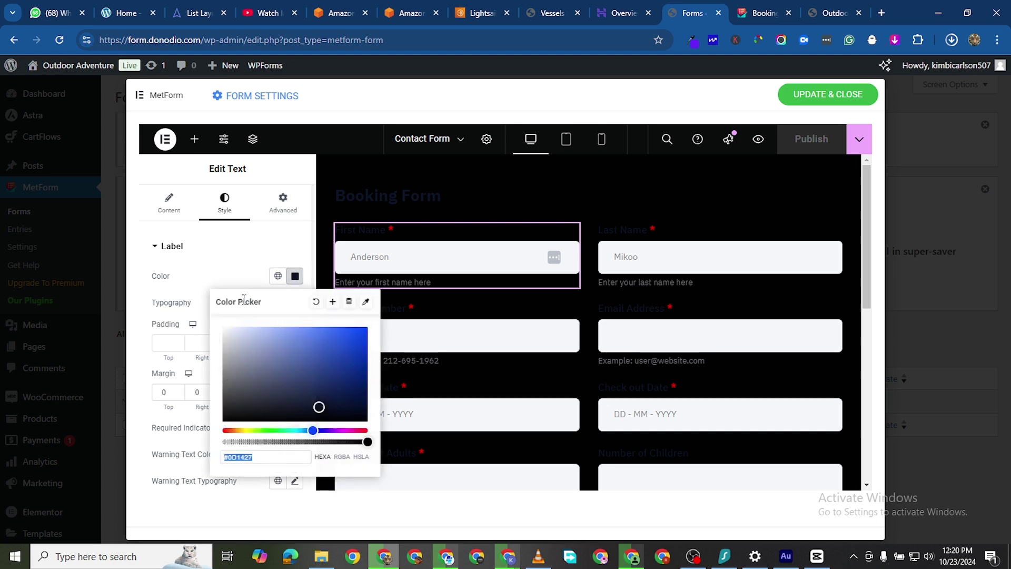
click(154, 278)
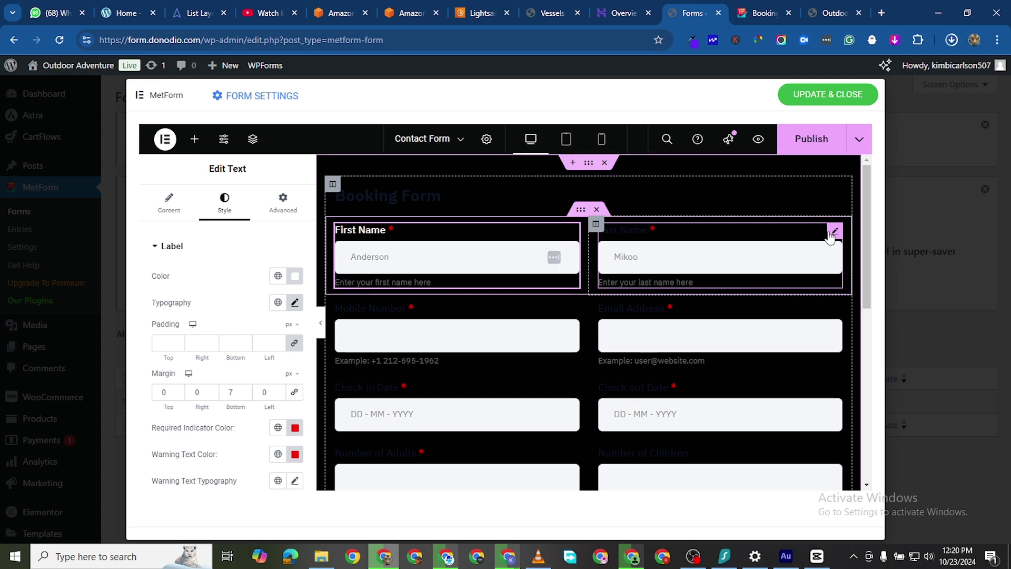
Set the Last Name field's label color to #FFFFFF.
click(231, 215)
click(293, 276)
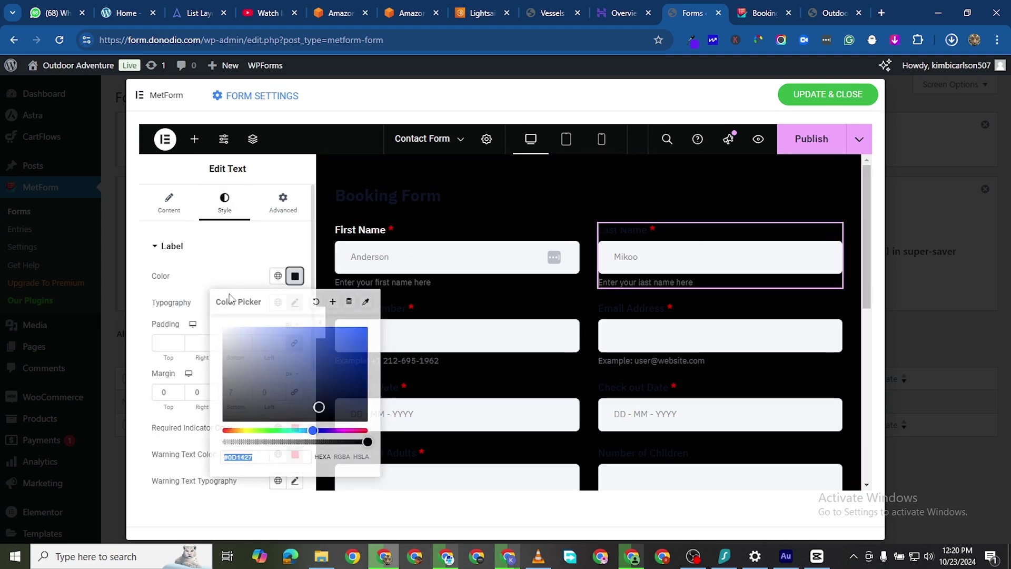
text(#FFFFFF)
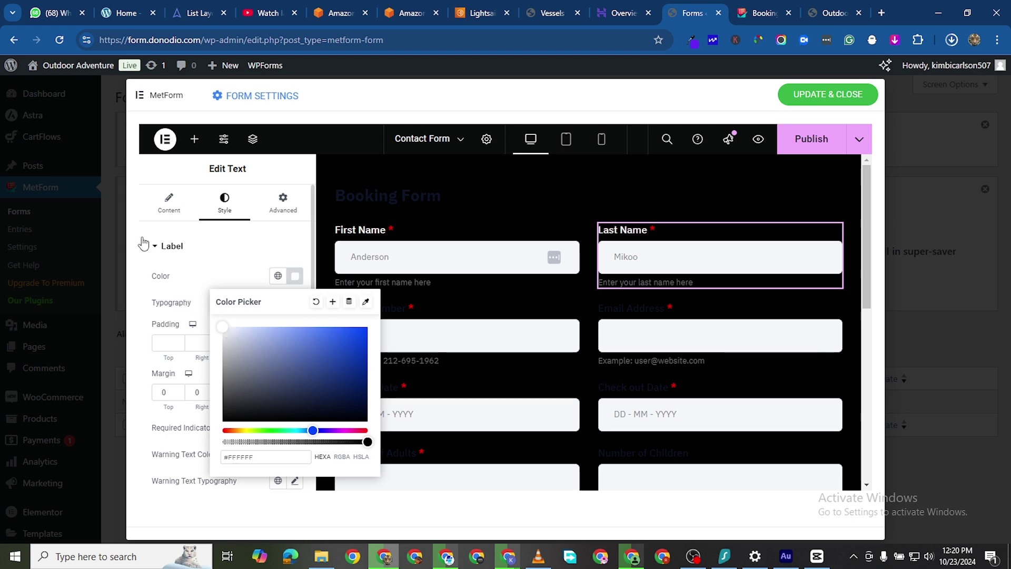
click(143, 243)
Set the Mobile Number field's label color to #FFFFFF.
click(572, 311)
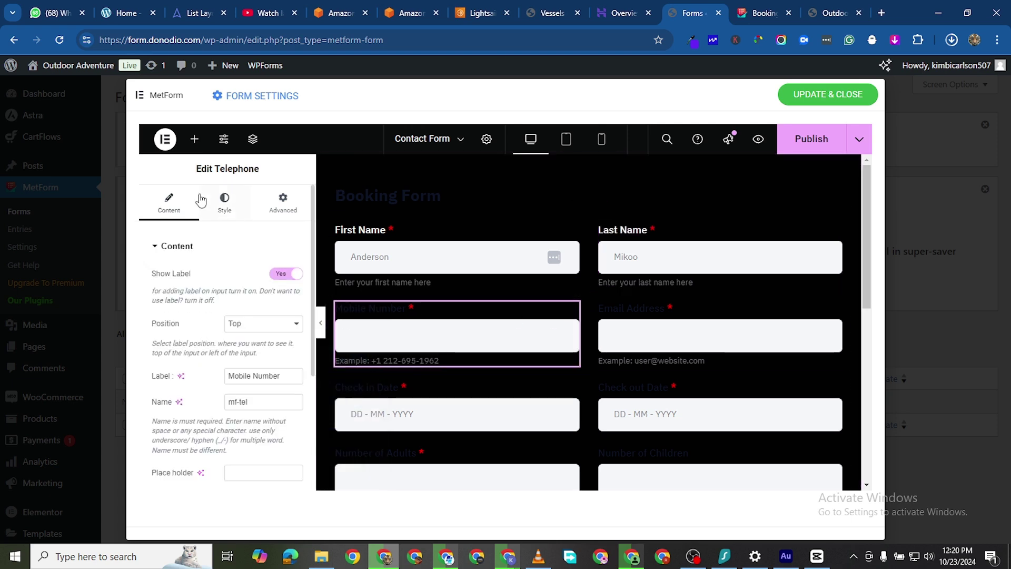
click(225, 203)
click(295, 276)
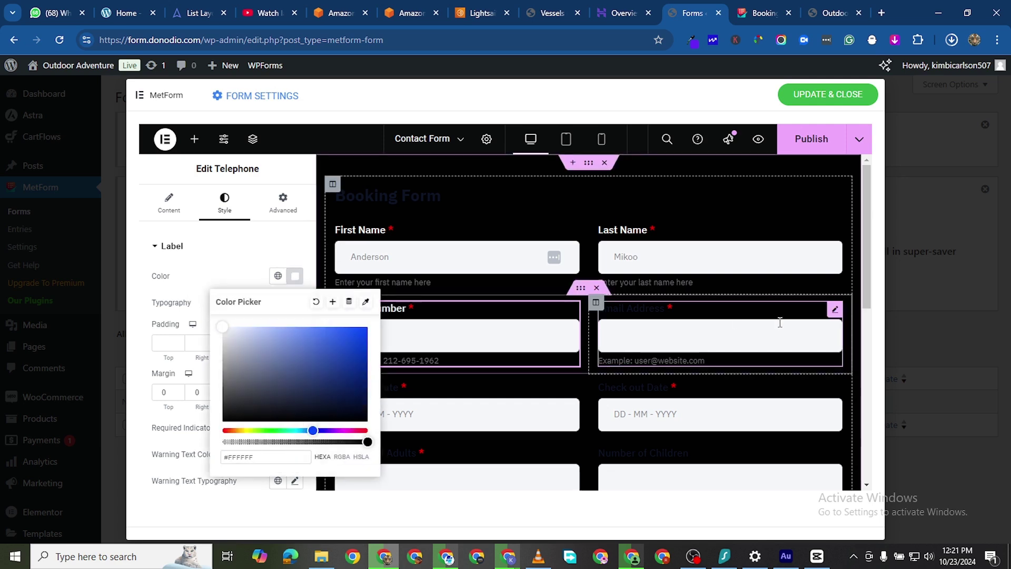
Set the Email Address label and the remaining date, adults, children and comment labels to white.
click(839, 310)
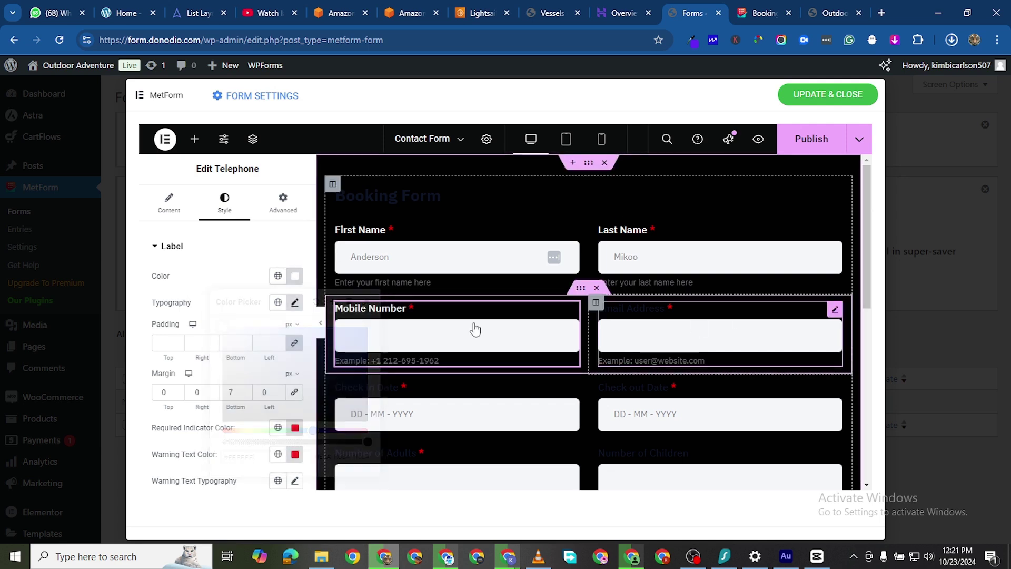
click(224, 202)
click(295, 276)
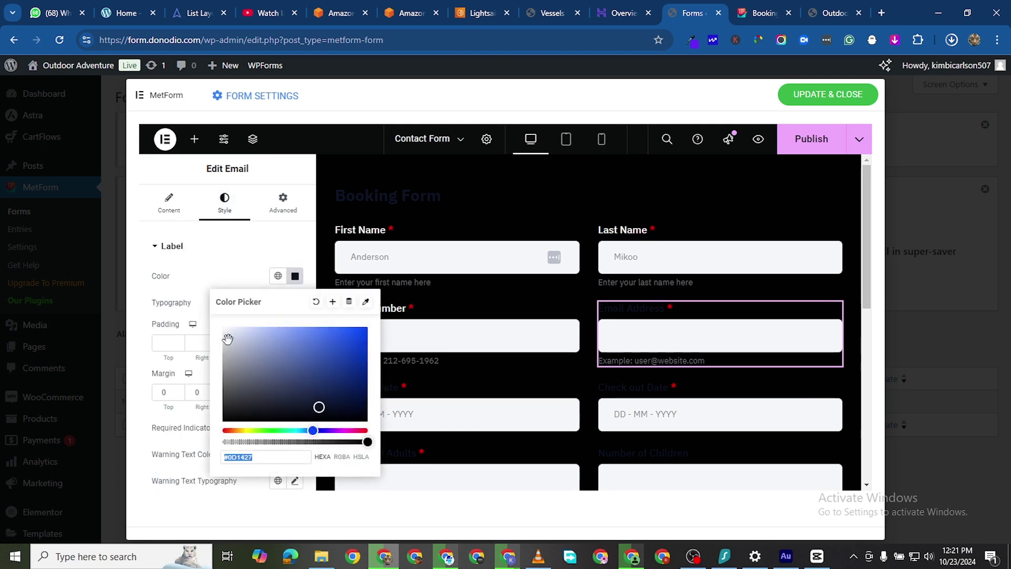
scroll(705, 456, down, 4)
click(706, 456)
scroll(609, 352, up, 4)
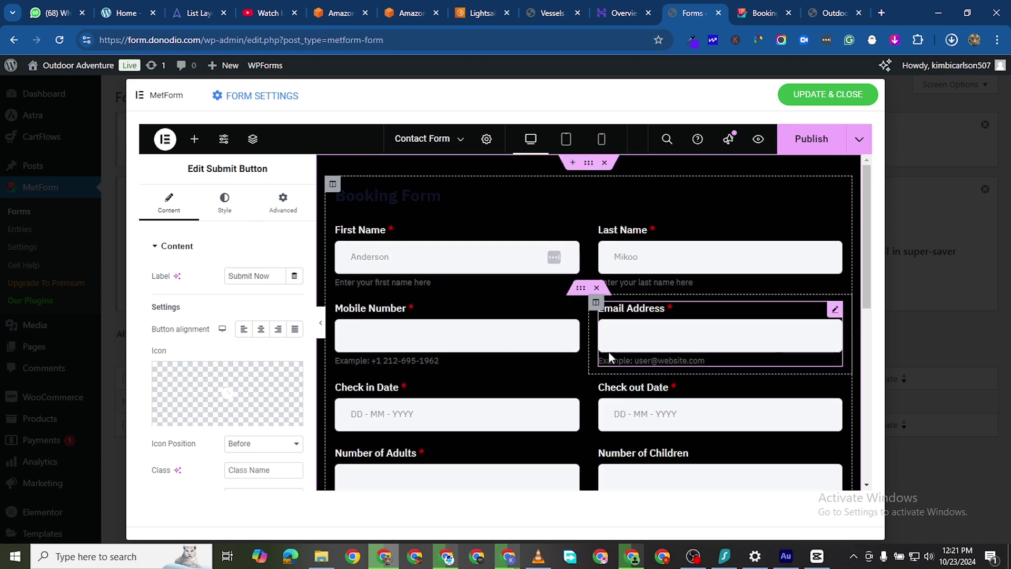
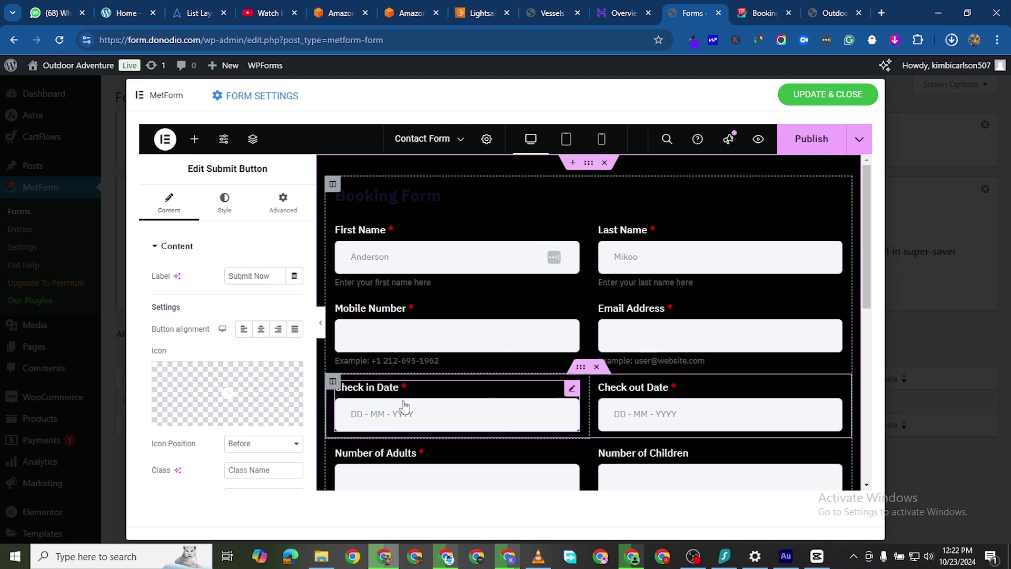
Hide the Check out Date field on desktop, tablet portrait and mobile portrait, and restore its visibility on all three.
scroll(414, 406, down, 1)
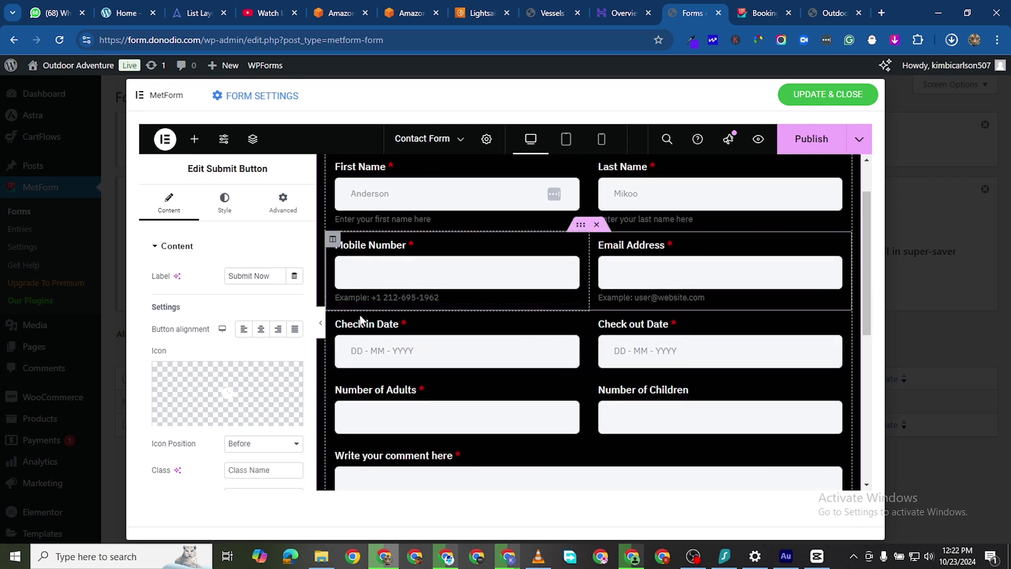
scroll(342, 337, down, 1)
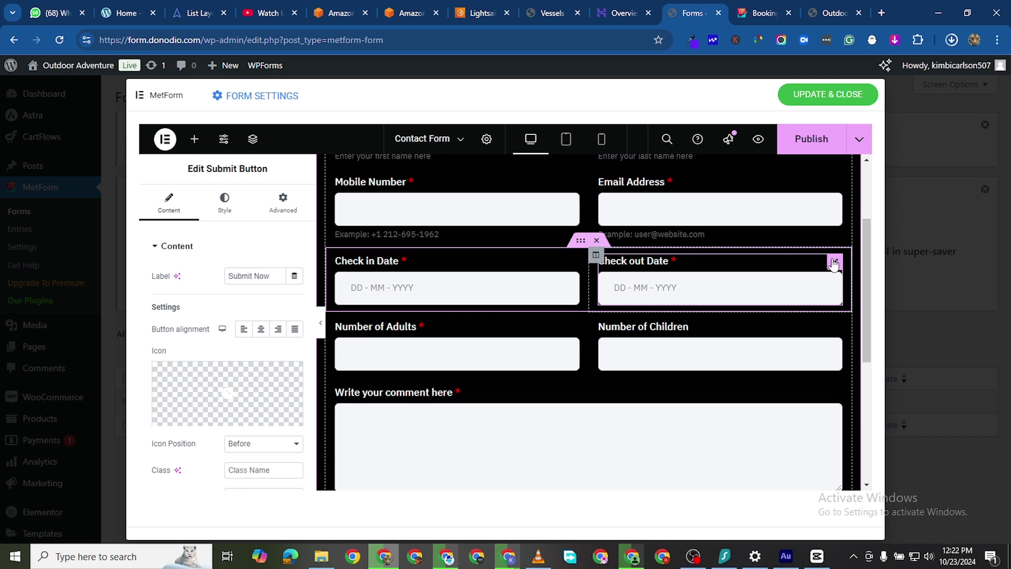
click(225, 203)
click(719, 255)
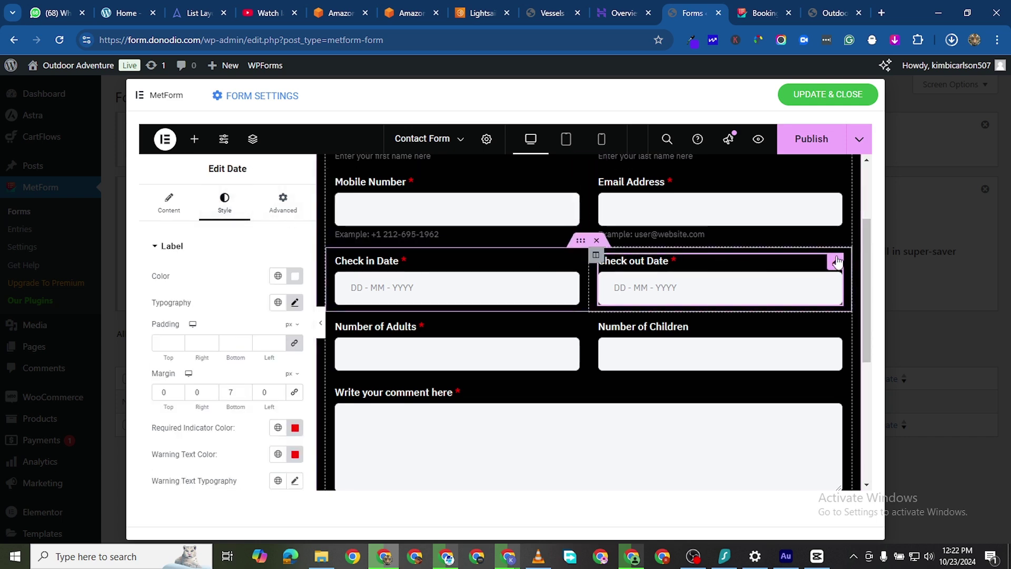
click(283, 203)
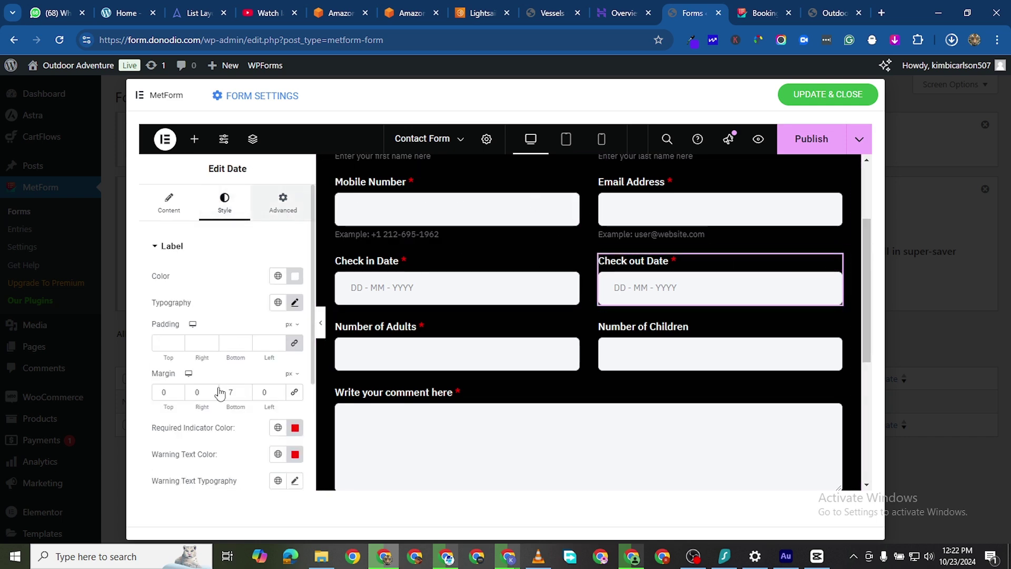
scroll(219, 416, down, 3)
scroll(221, 428, down, 6)
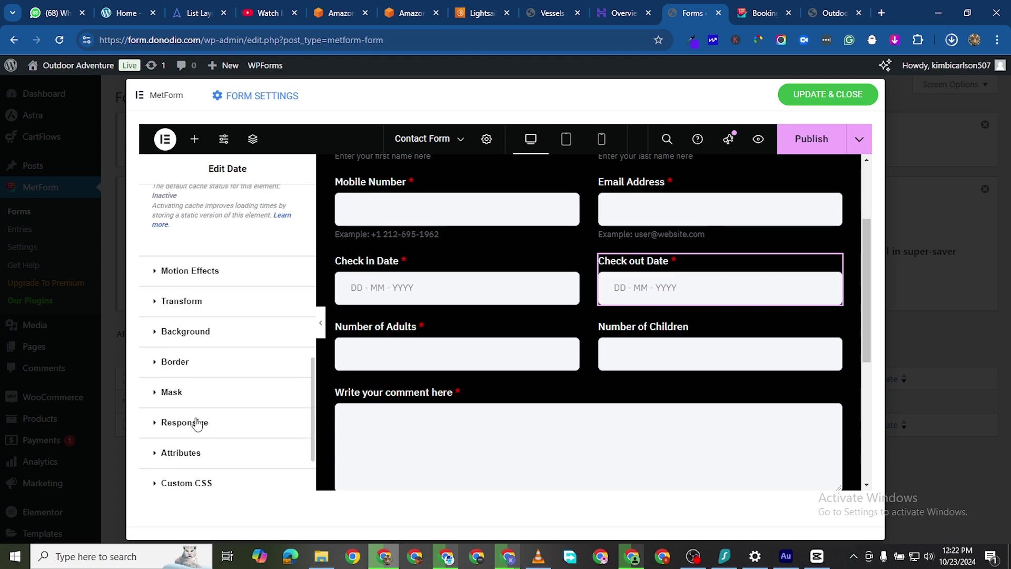
click(197, 422)
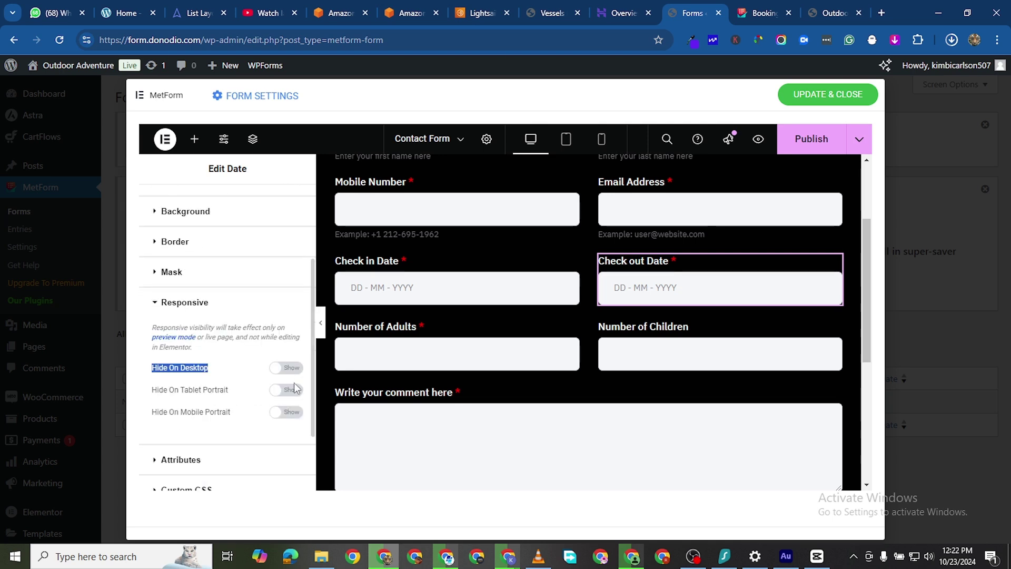
click(291, 413)
click(289, 391)
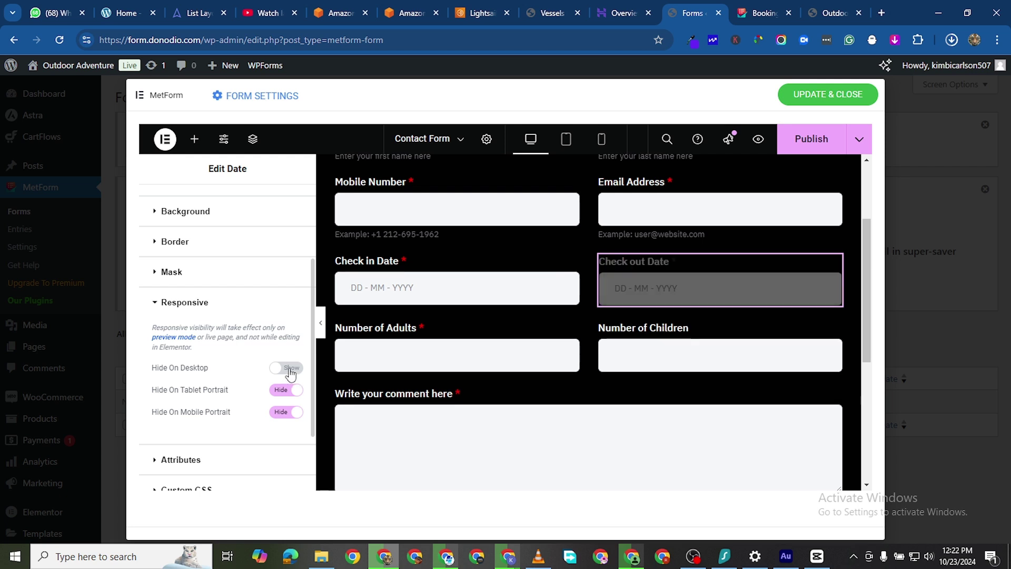
click(288, 367)
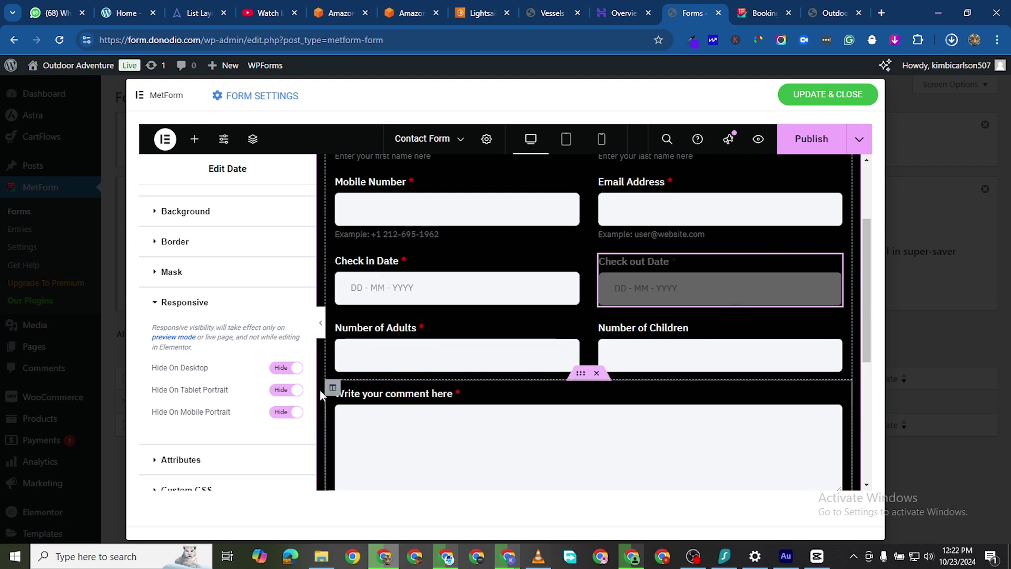
click(285, 391)
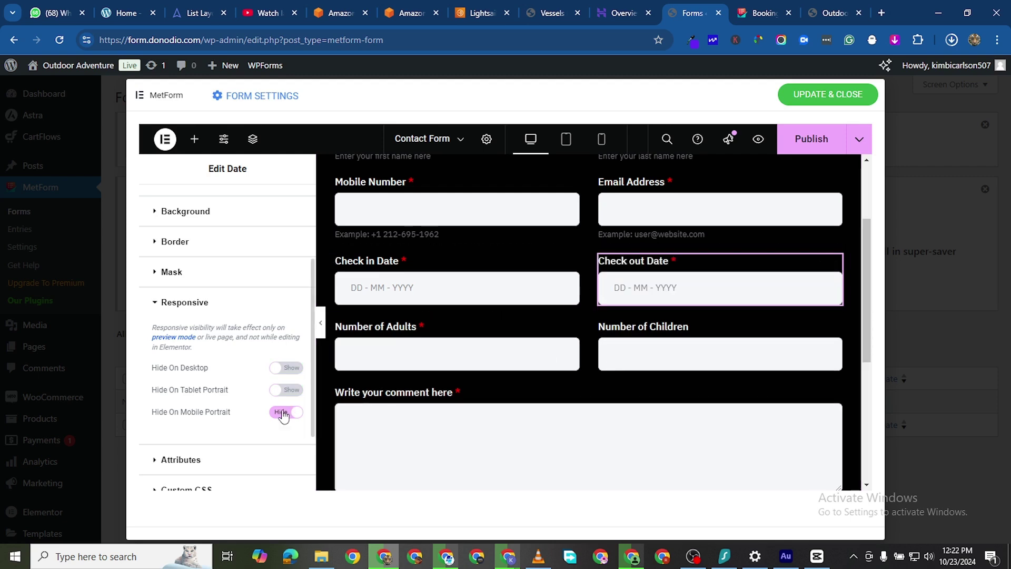
click(283, 411)
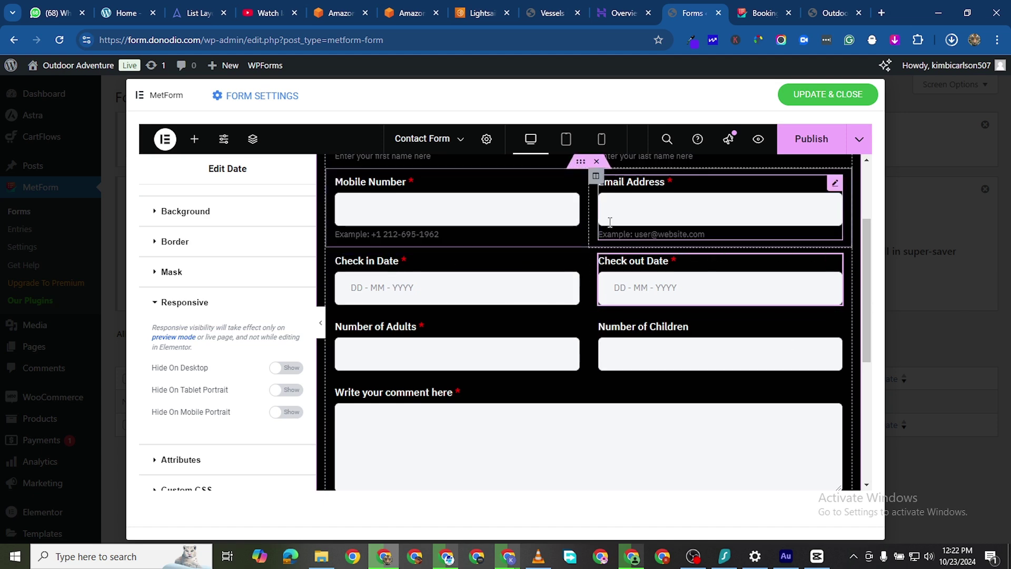
Delete the row holding the Check in Date and Check out Date fields from the form.
key(Delete)
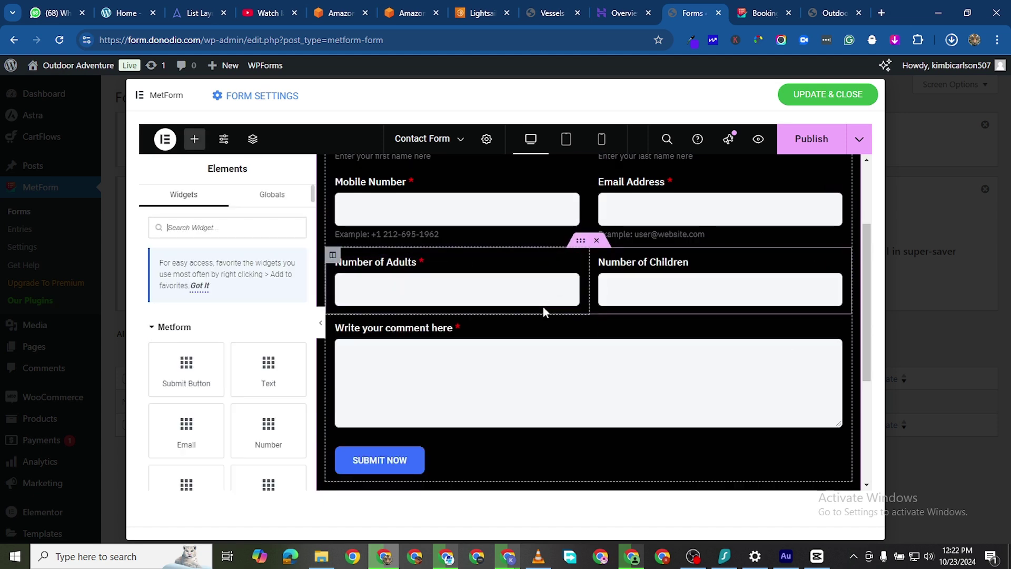
scroll(564, 245, down, 2)
scroll(609, 255, up, 3)
scroll(609, 257, up, 2)
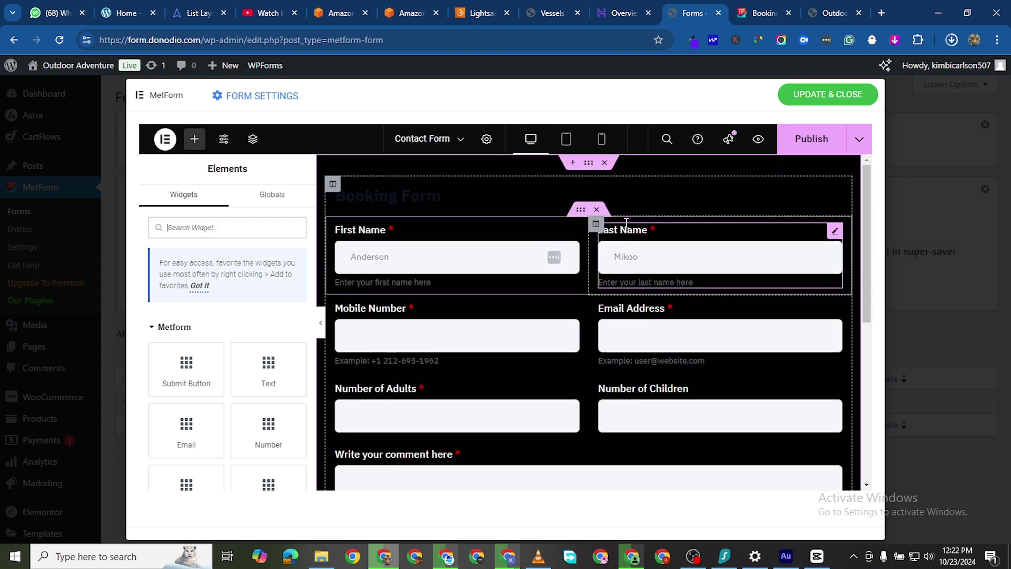
Change the Number of Adults field's label to "Number of Grown Ups".
scroll(518, 305, down, 2)
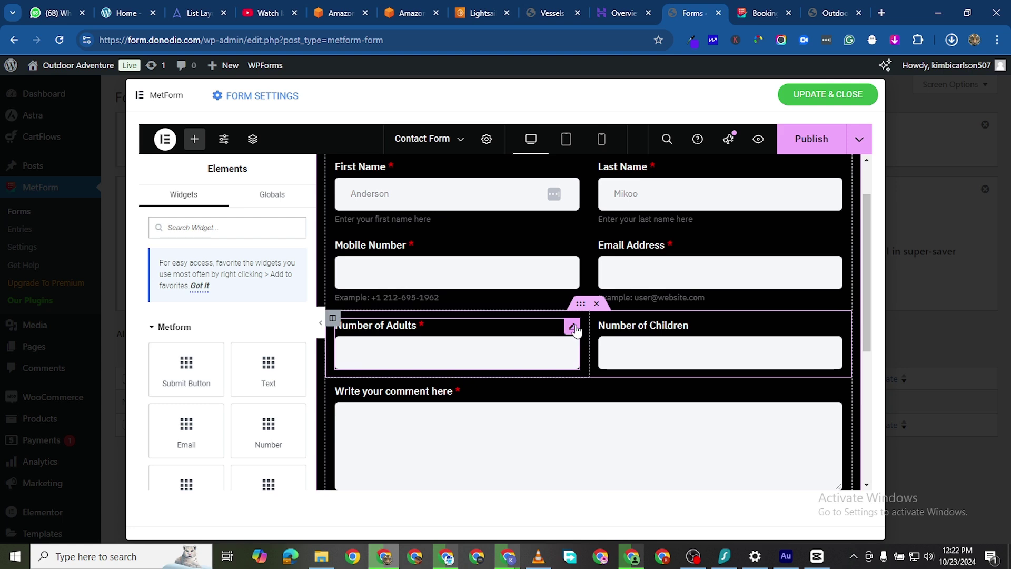
click(572, 328)
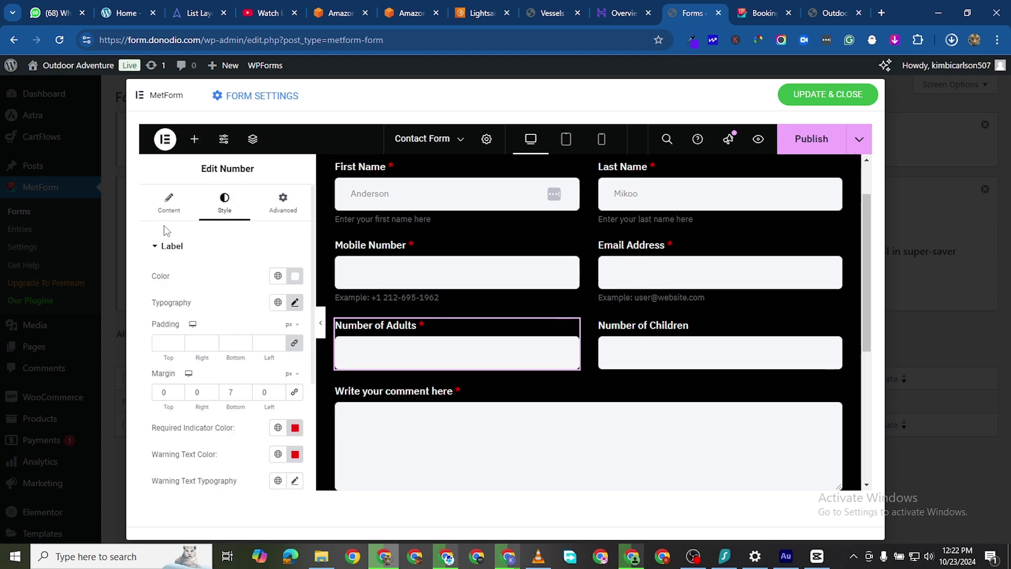
click(170, 206)
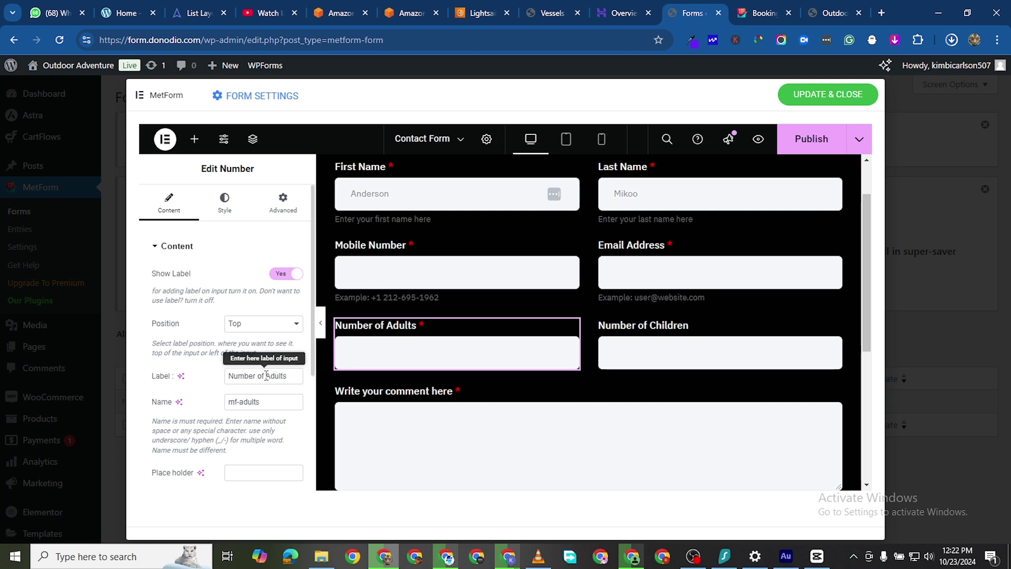
click(287, 376)
key(BackSpace)
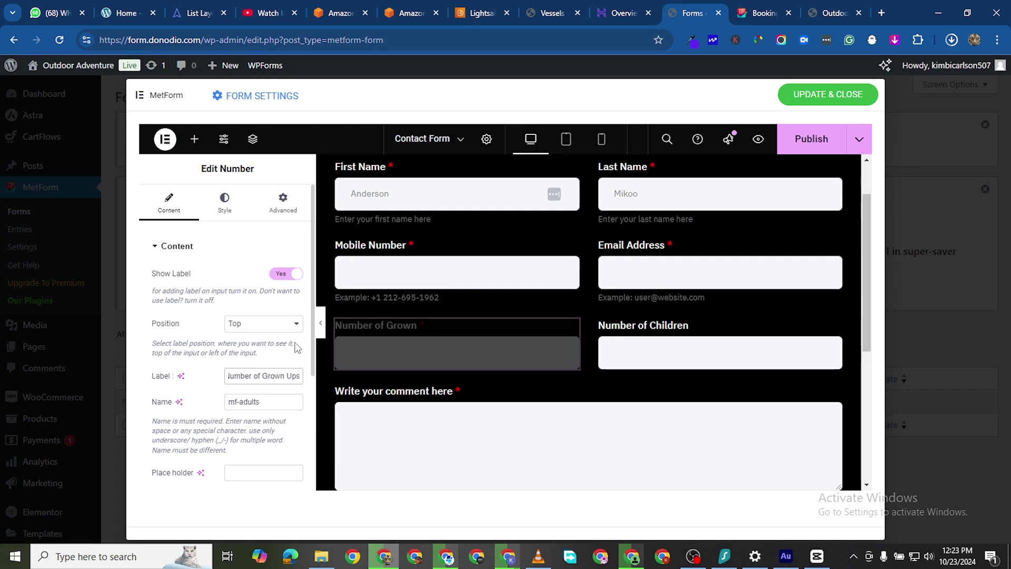
Examine the required, validation type and warning message settings of the Number of Grown Ups field.
scroll(200, 329, down, 2)
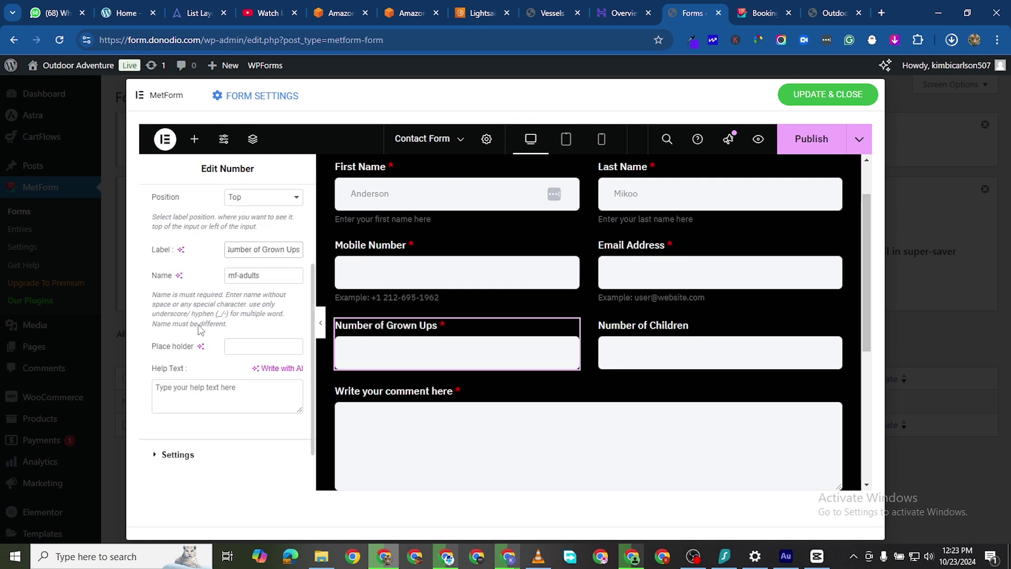
scroll(213, 342, down, 1)
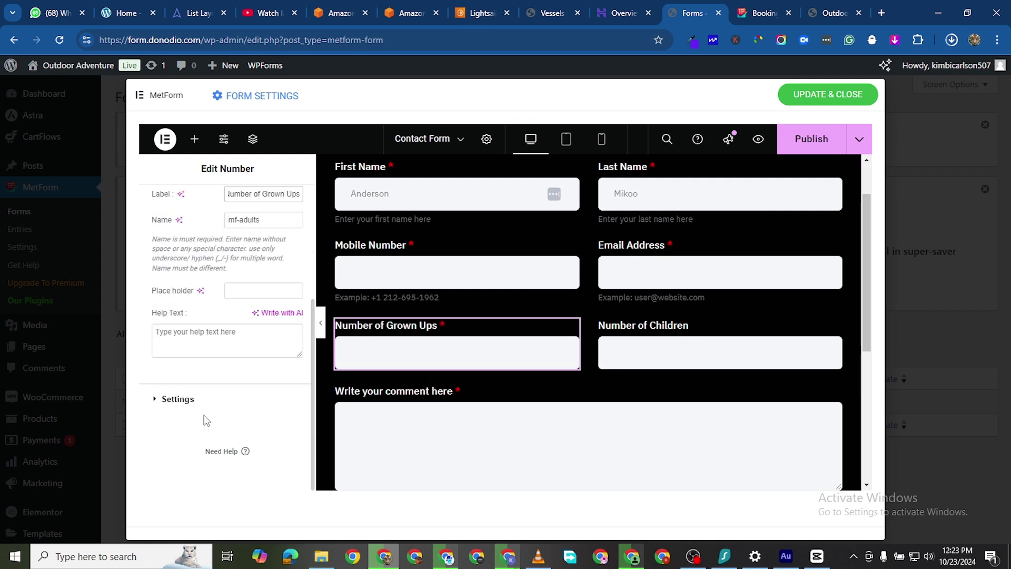
click(160, 401)
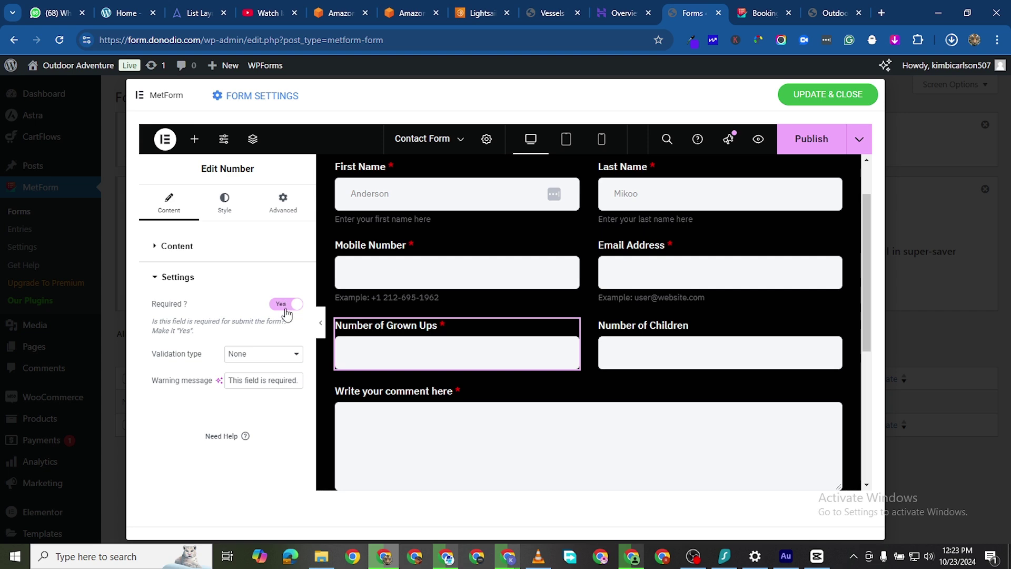
scroll(512, 372, down, 1)
Set the font family of the First Name field's label to Poppins.
scroll(511, 369, up, 2)
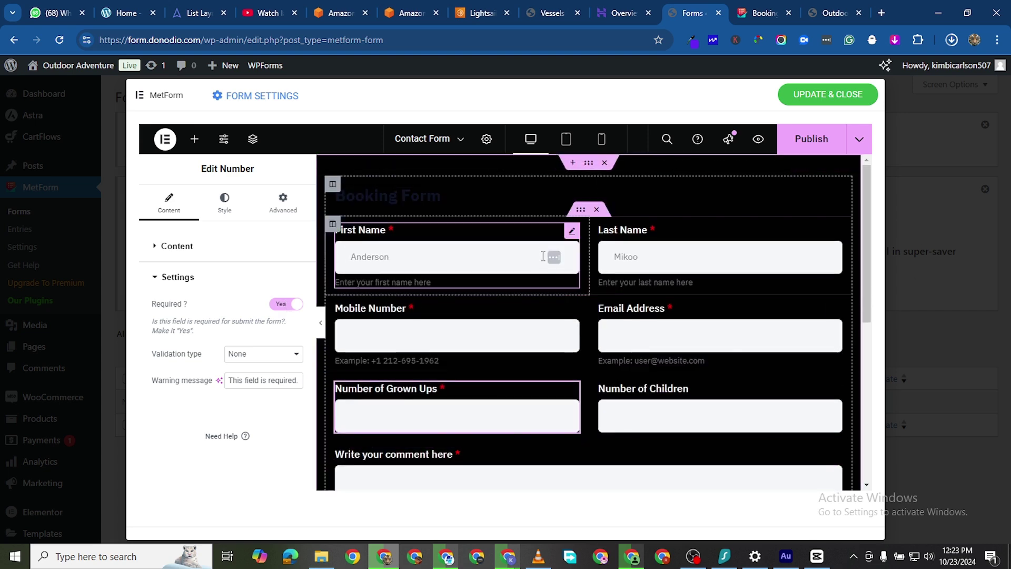
click(573, 230)
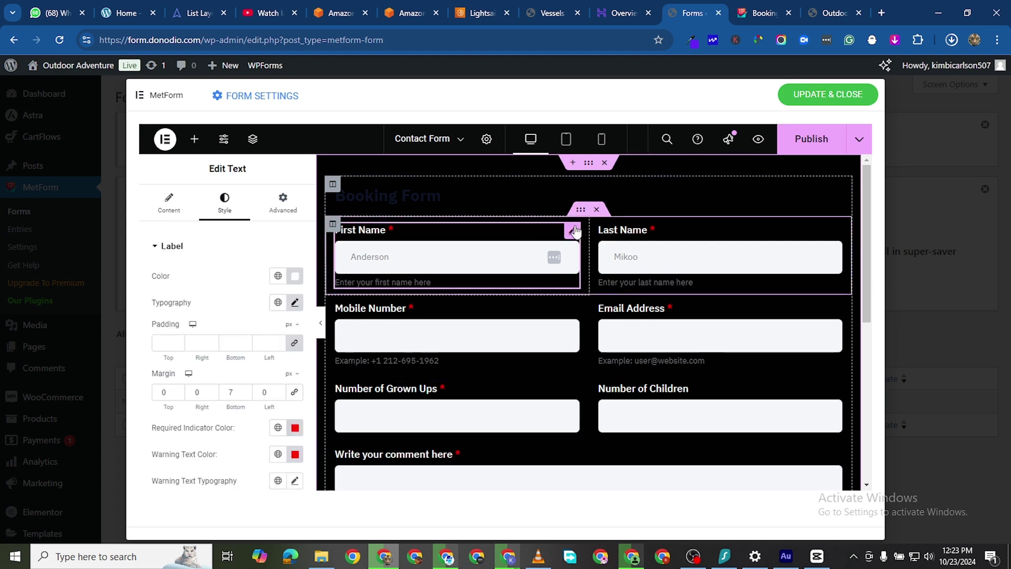
click(294, 302)
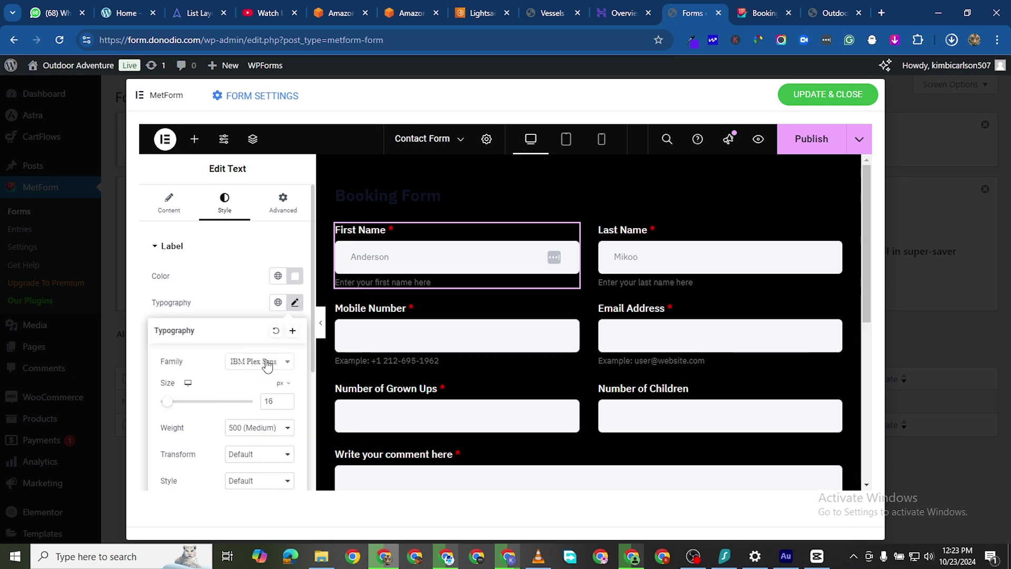
click(269, 364)
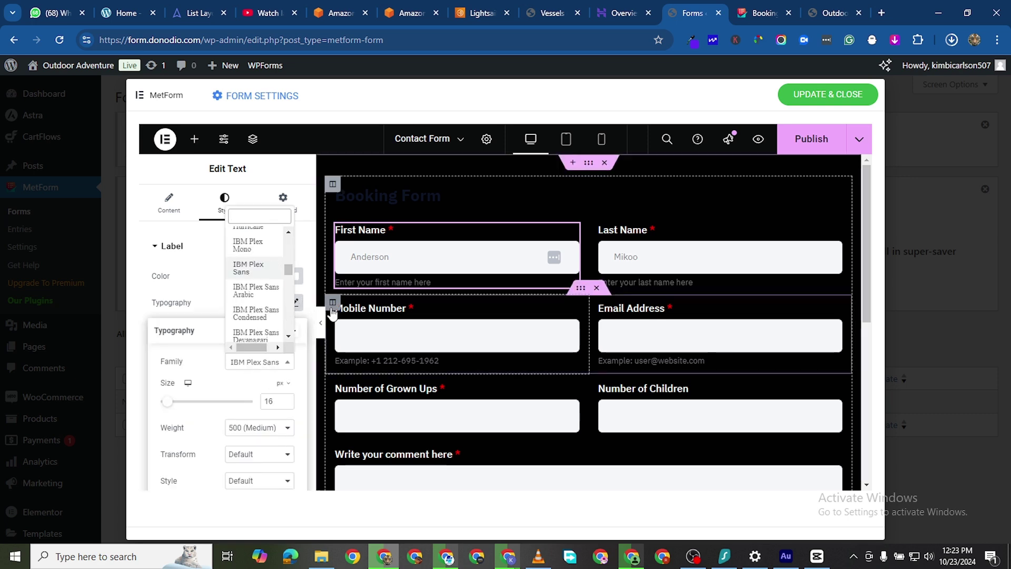
text(popp)
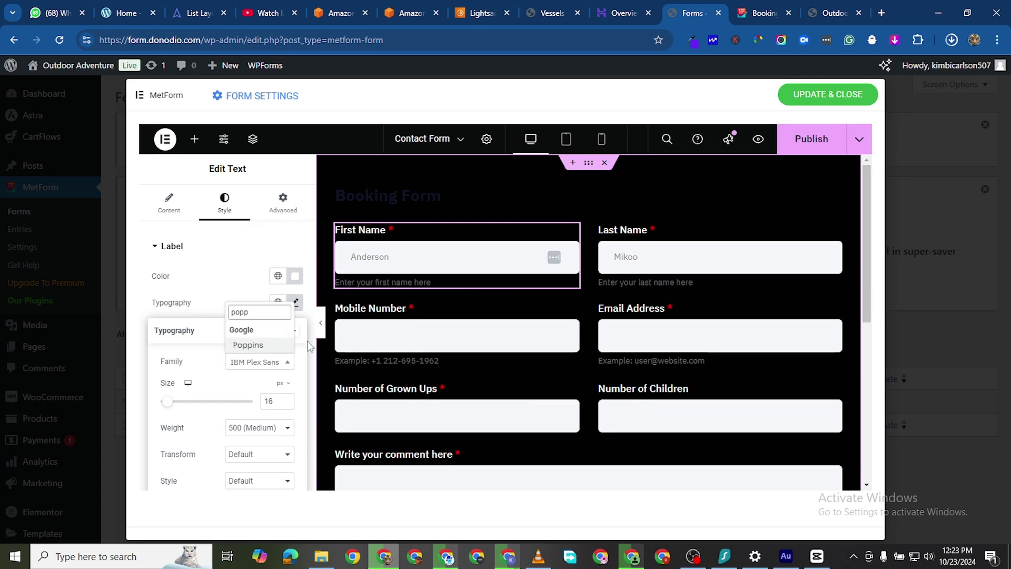
click(251, 345)
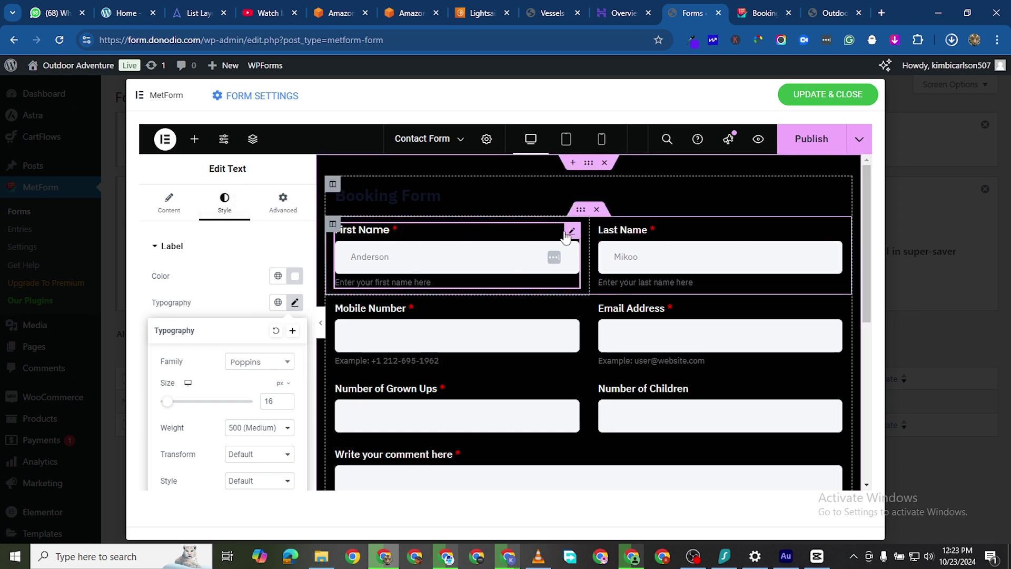
Change the First Name label's font family back to IBM Plex Sans.
click(536, 238)
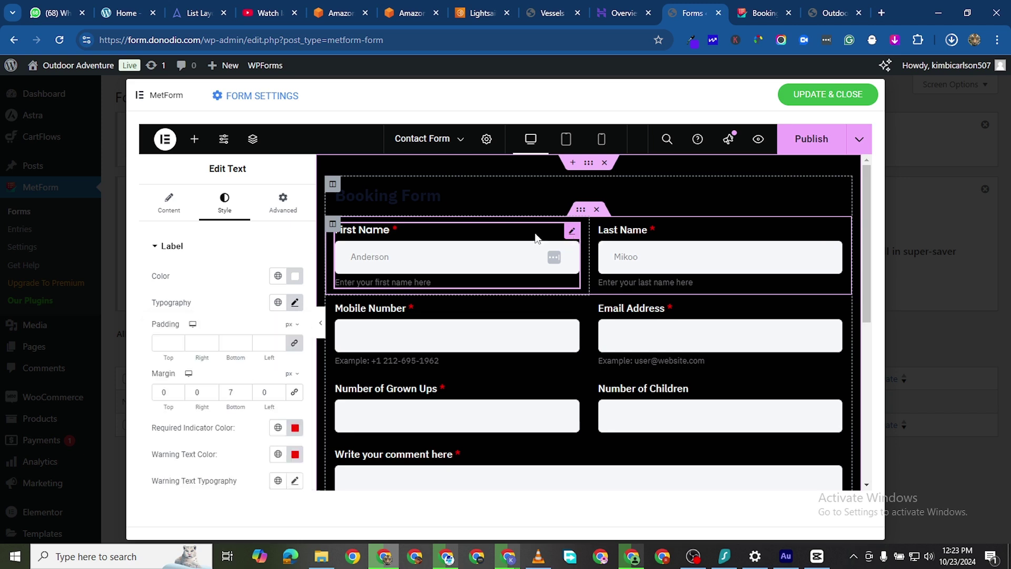
click(294, 302)
click(250, 367)
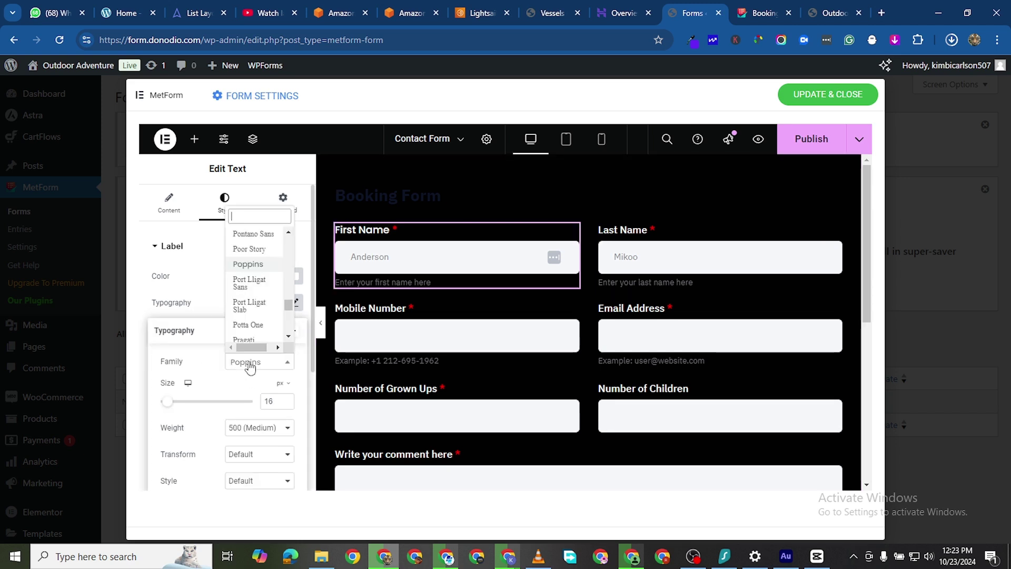
text(im)
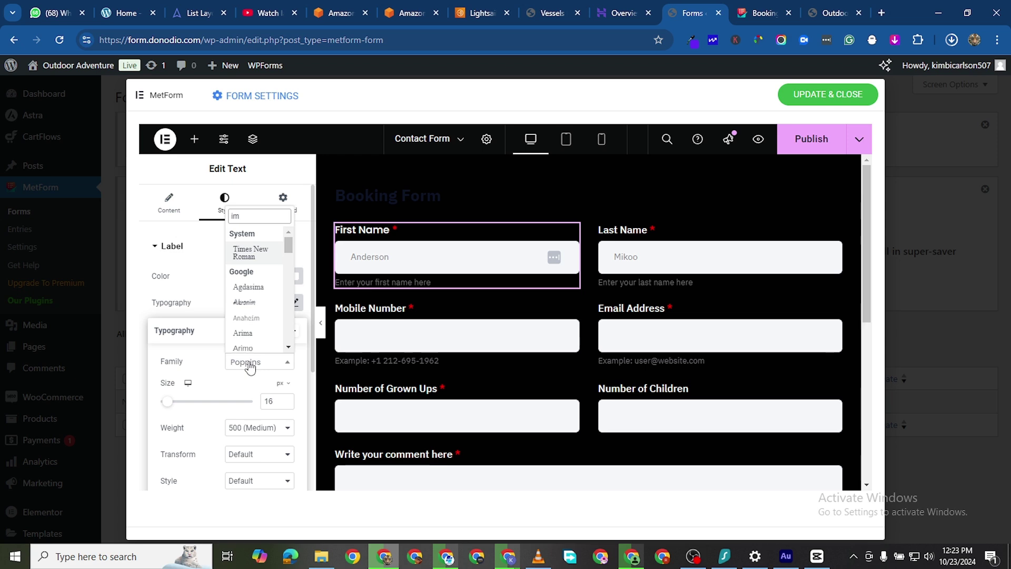
key(BackSpace)
text(bm)
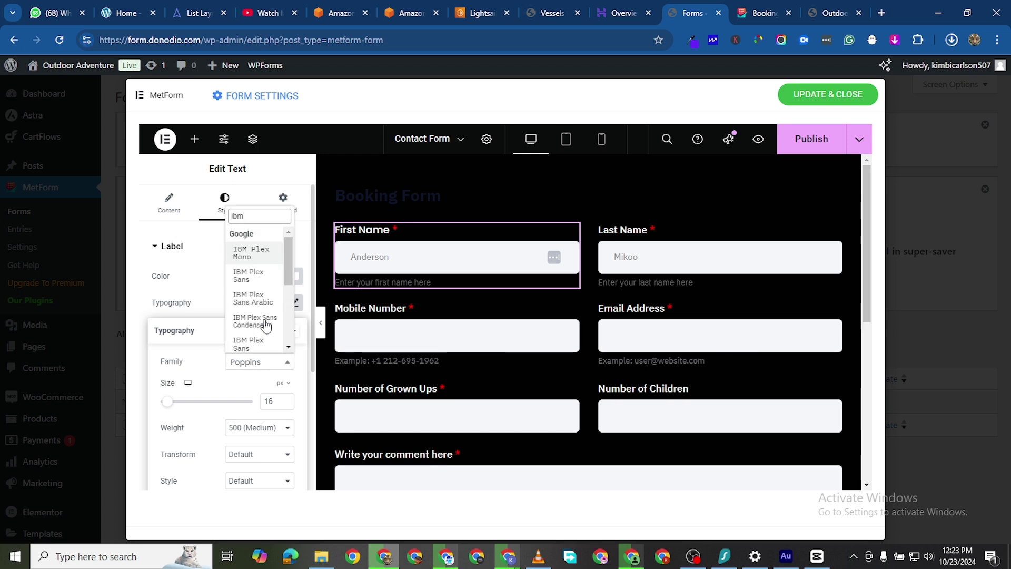
click(255, 279)
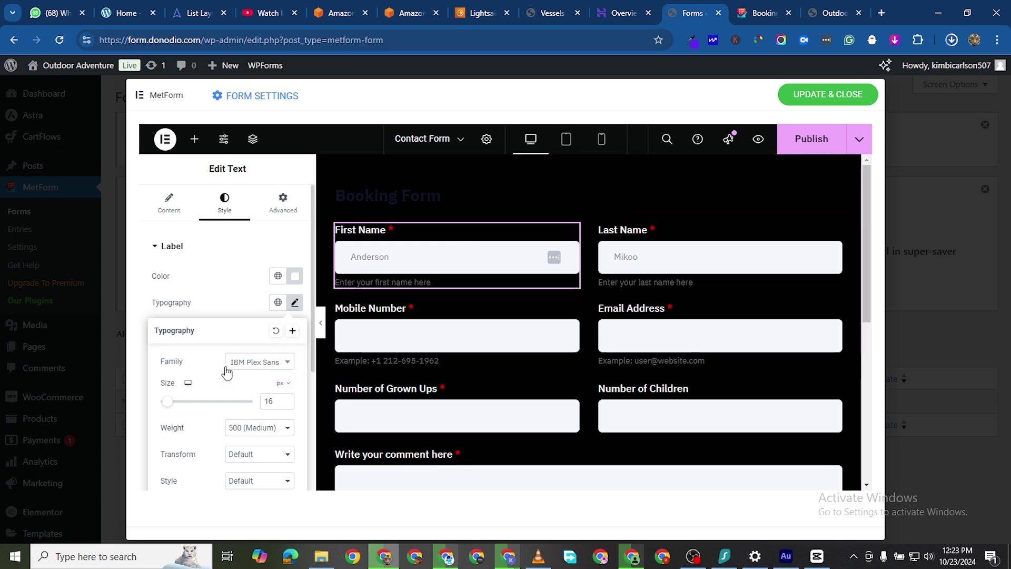
Try the First Name label's font weight at 700 (Bold), and at 900 (Black).
click(263, 429)
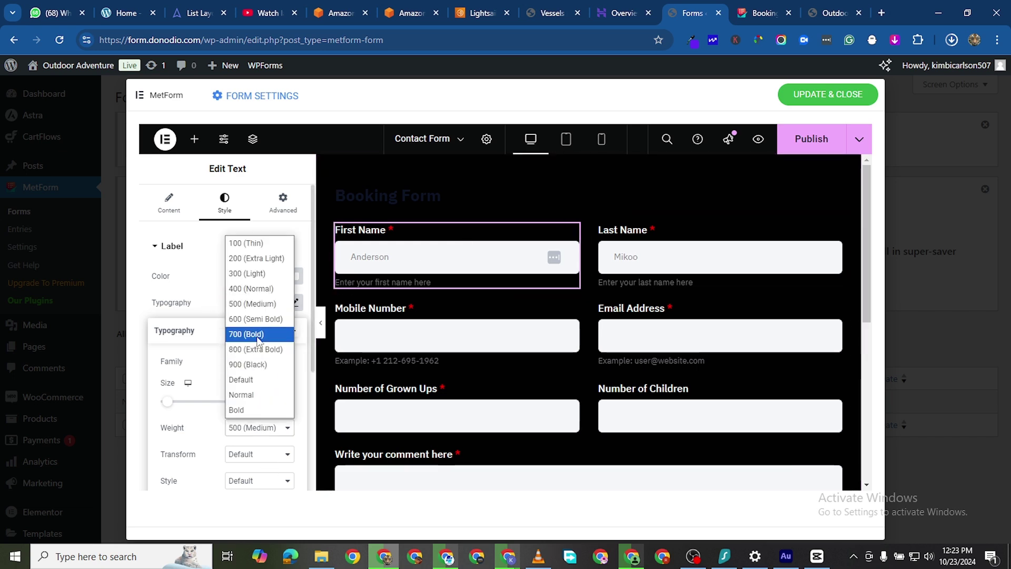
key(Escape)
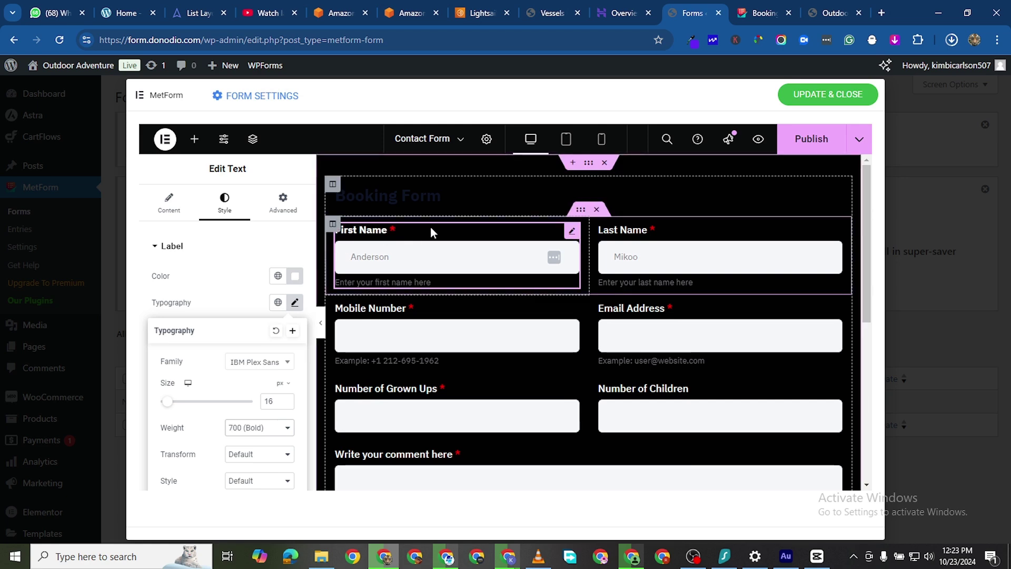
click(260, 429)
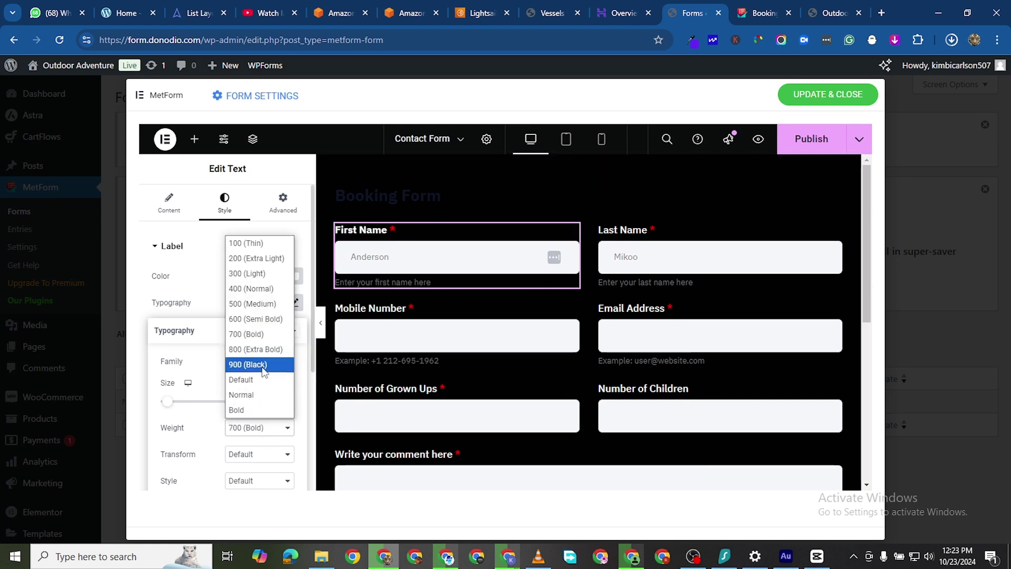
click(401, 301)
key(Down)
key(Down)
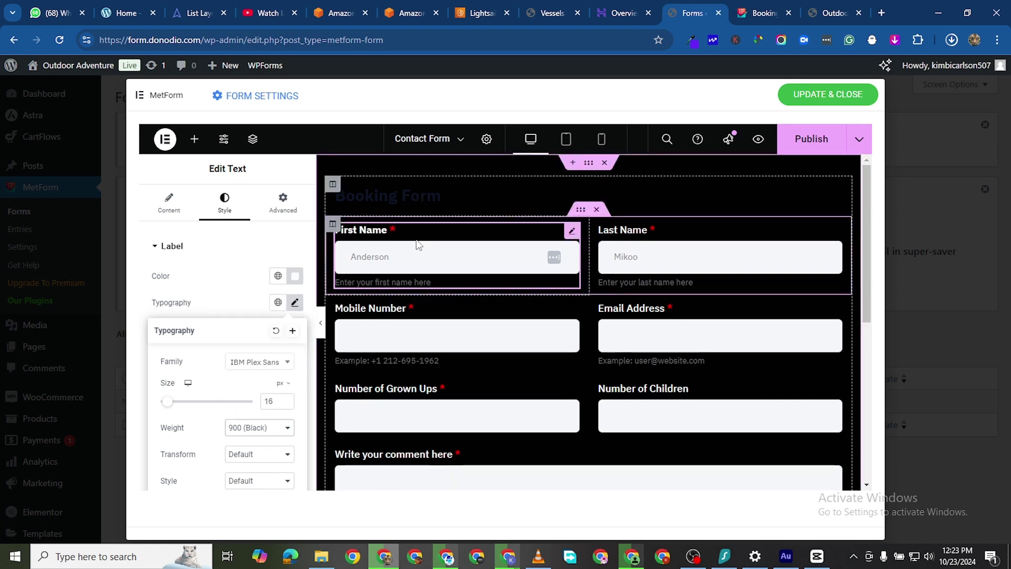
Return the First Name label's font weight to 500 (Medium) and close its typography settings.
click(266, 428)
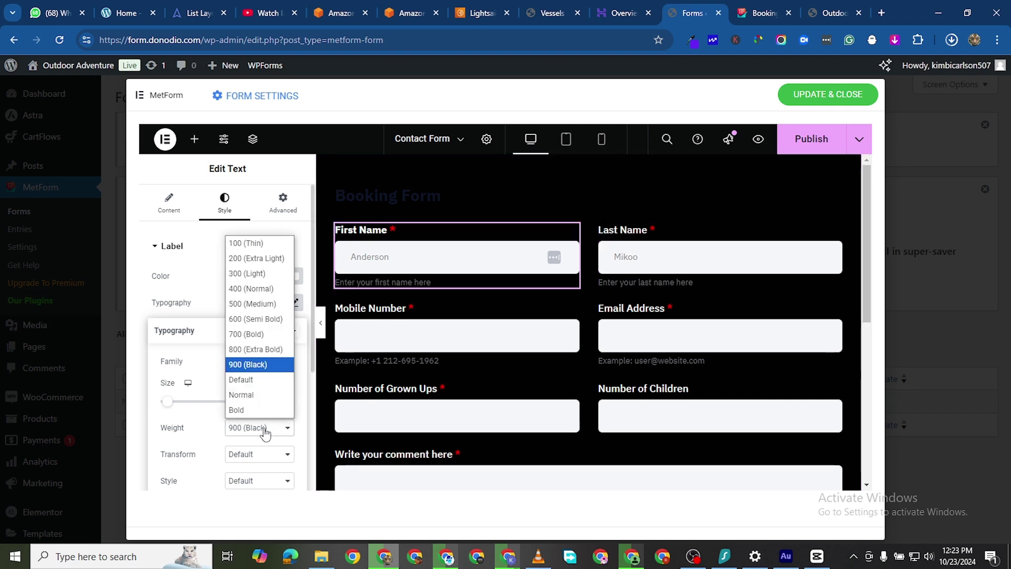
click(336, 288)
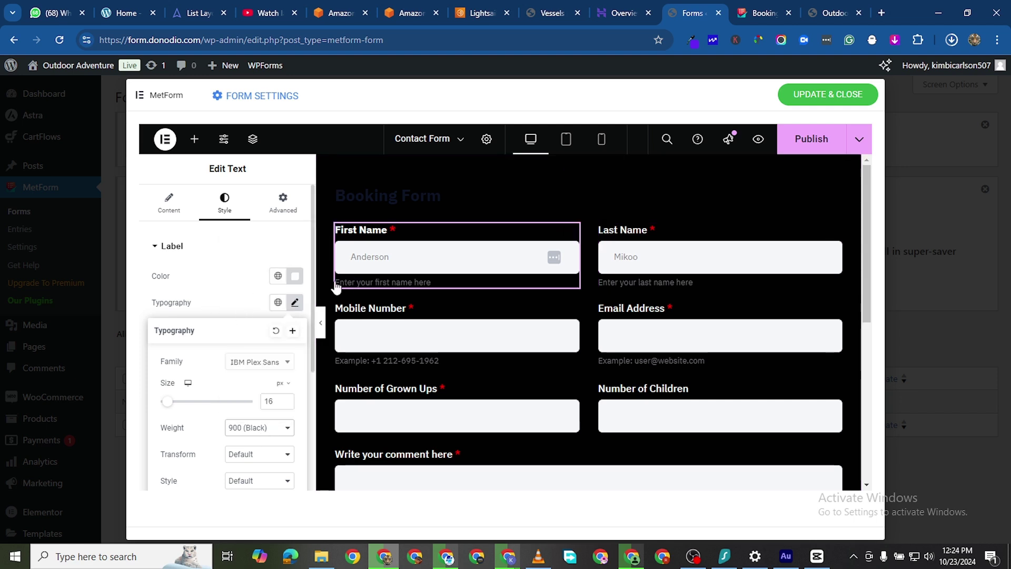
key(Up)
key(Up)
key(Up)
key(Up)
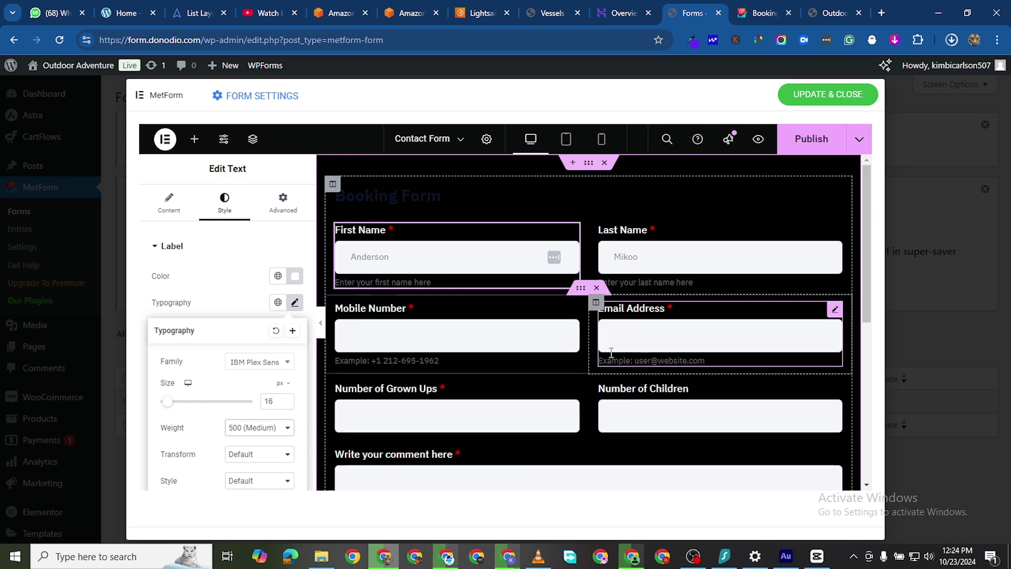
scroll(377, 336, down, 1)
scroll(363, 334, up, 1)
scroll(362, 334, down, 3)
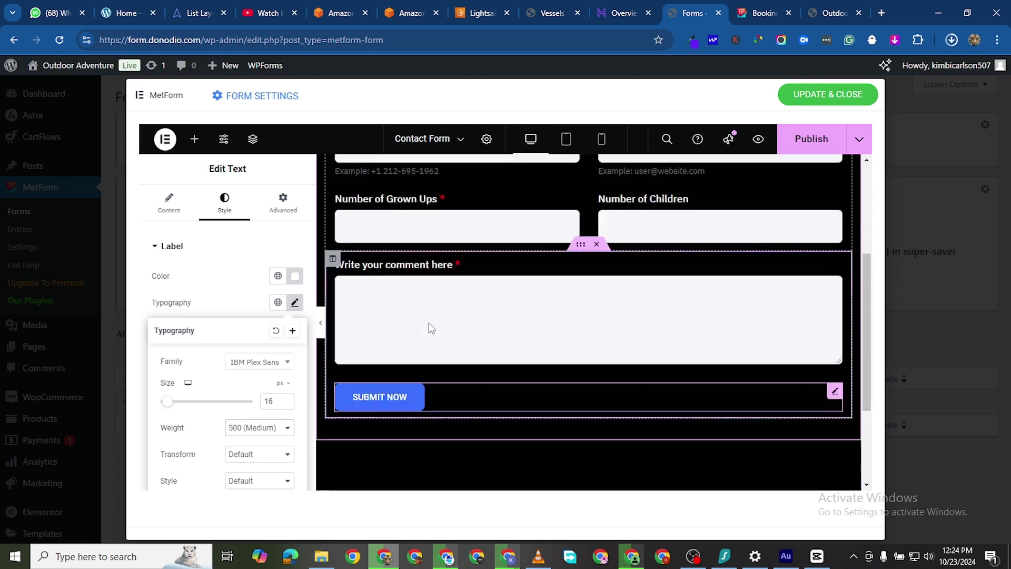
scroll(429, 322, up, 3)
click(497, 244)
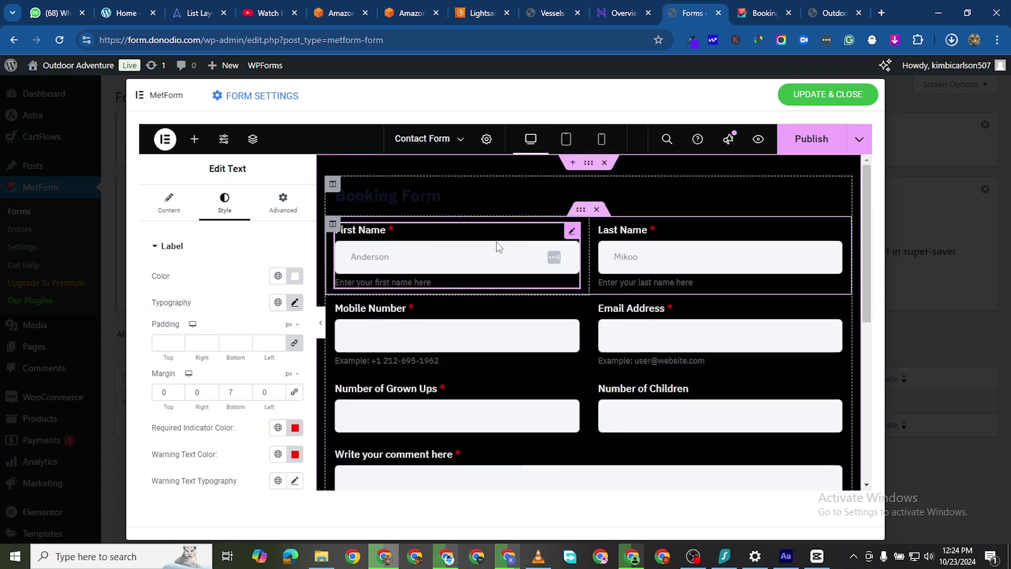
Set the required indicator color of the First Name field to cyan, #00F8FF.
scroll(213, 382, down, 3)
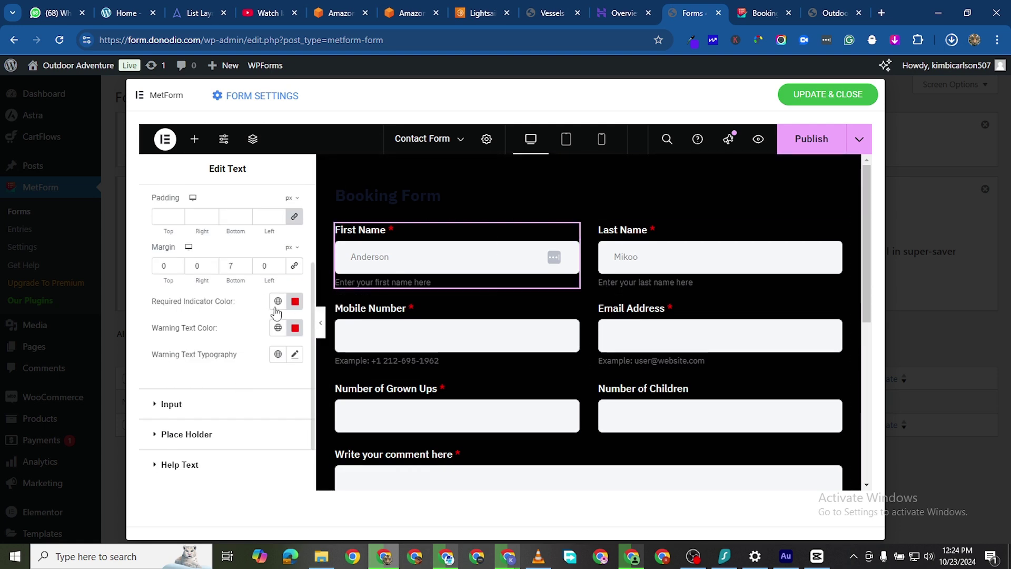
click(295, 302)
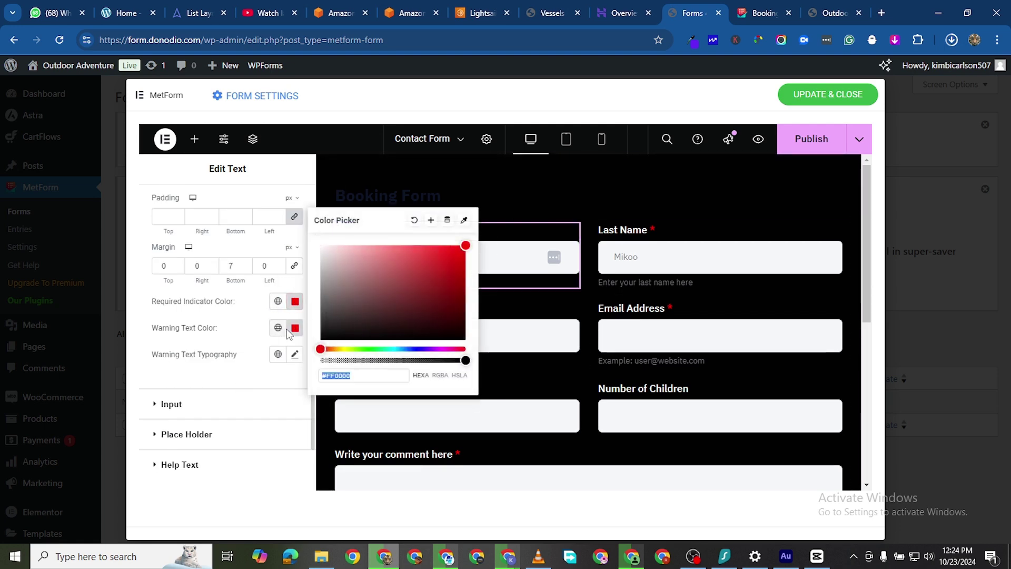
click(394, 356)
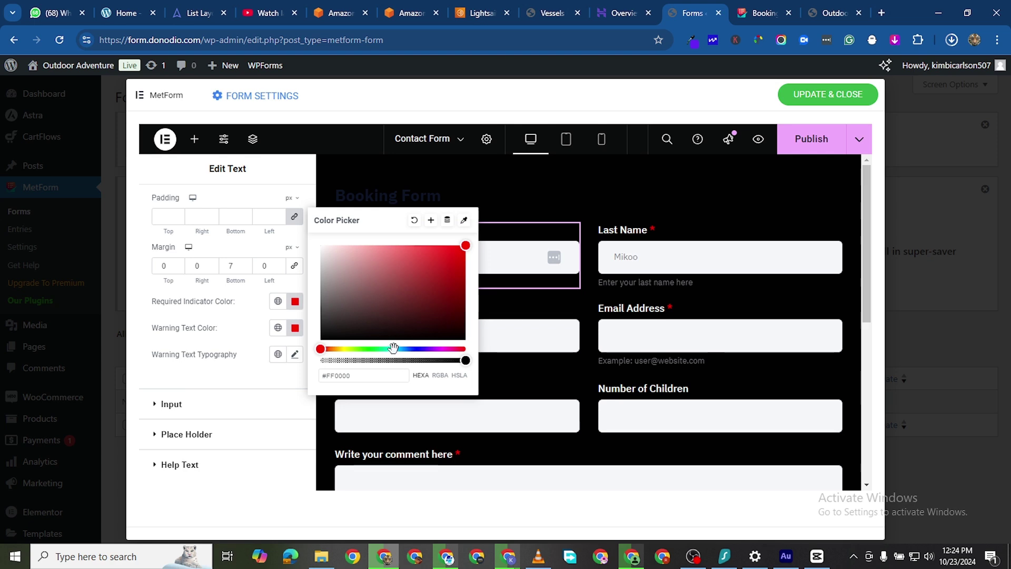
click(394, 349)
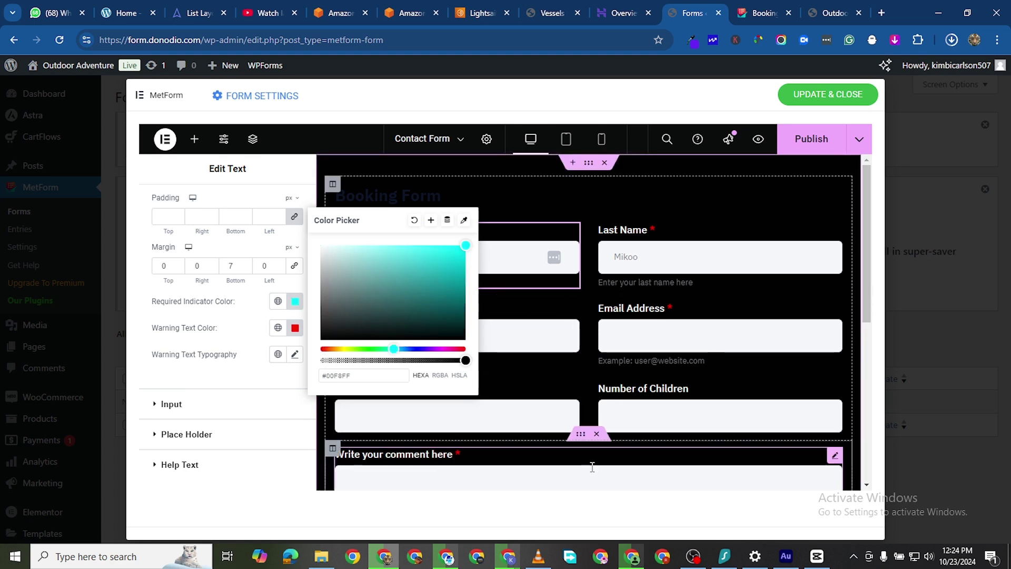
Restore the First Name field's required indicator color to red, #FF0000.
click(295, 301)
click(295, 301)
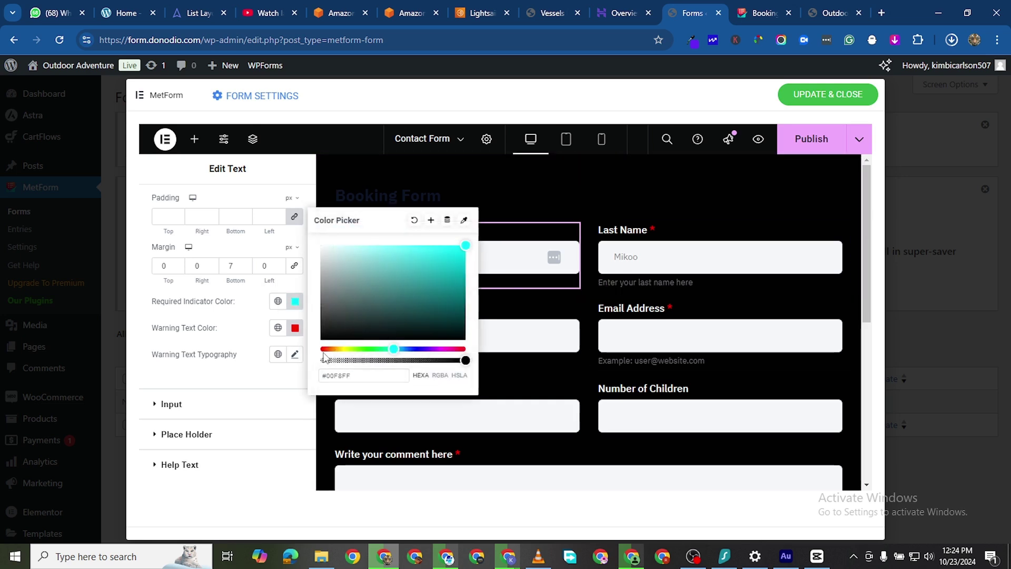
mouse_move(316, 349)
mouse_down()
mouse_move(329, 349)
mouse_move(310, 359)
mouse_up()
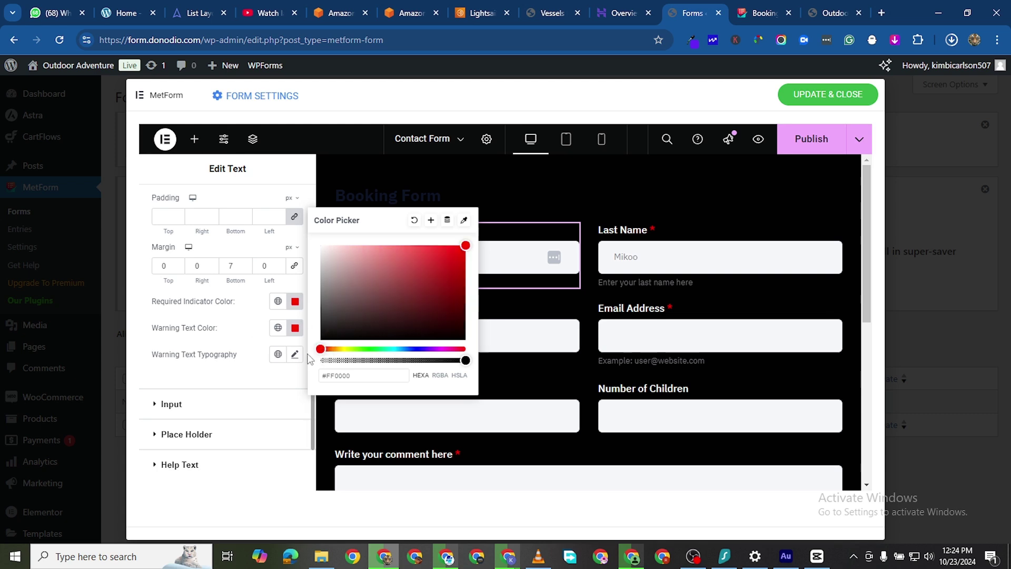
click(150, 351)
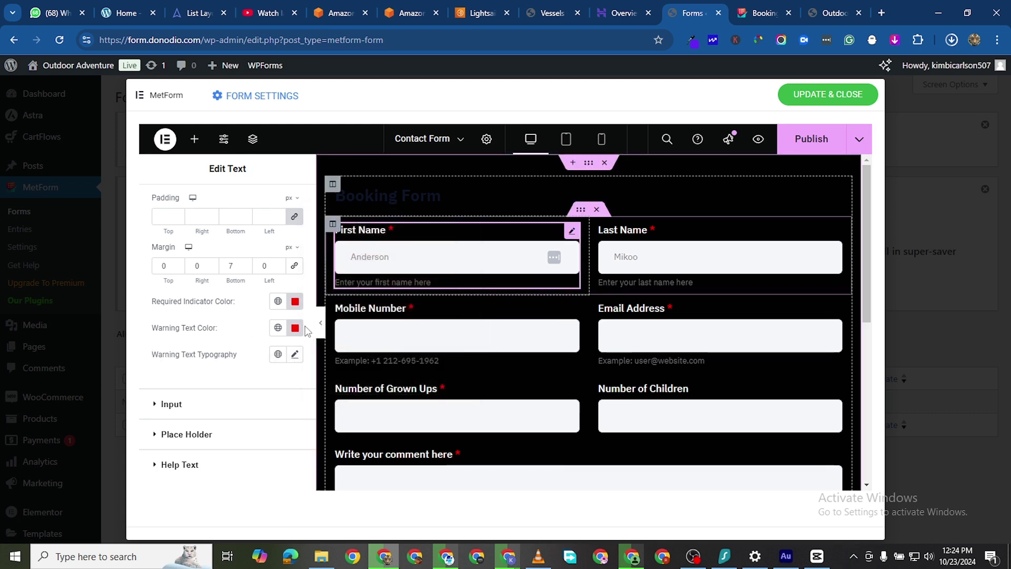
Set the normal-state input background color of the First Name field to black, #000000.
click(158, 414)
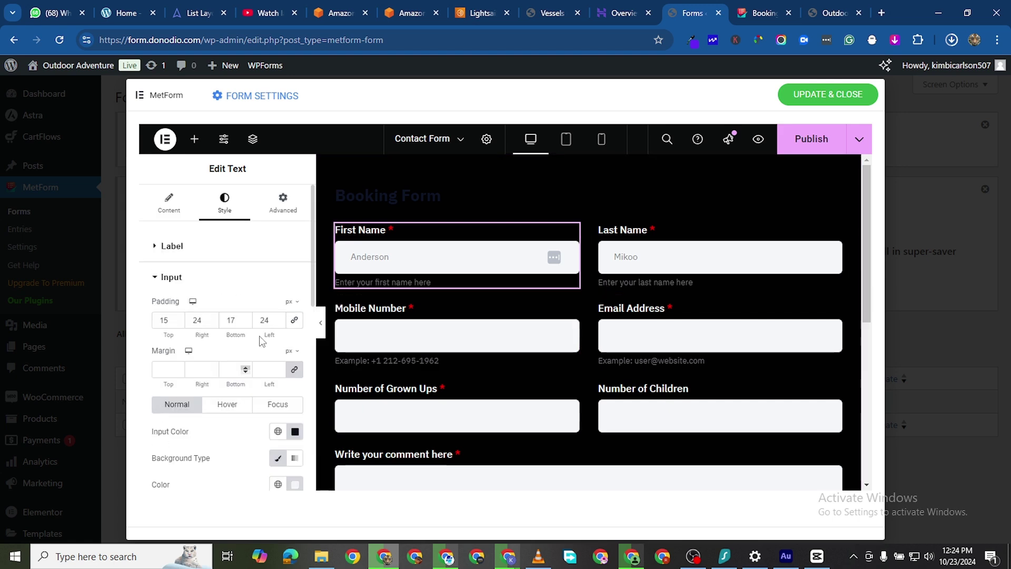
scroll(284, 368, down, 2)
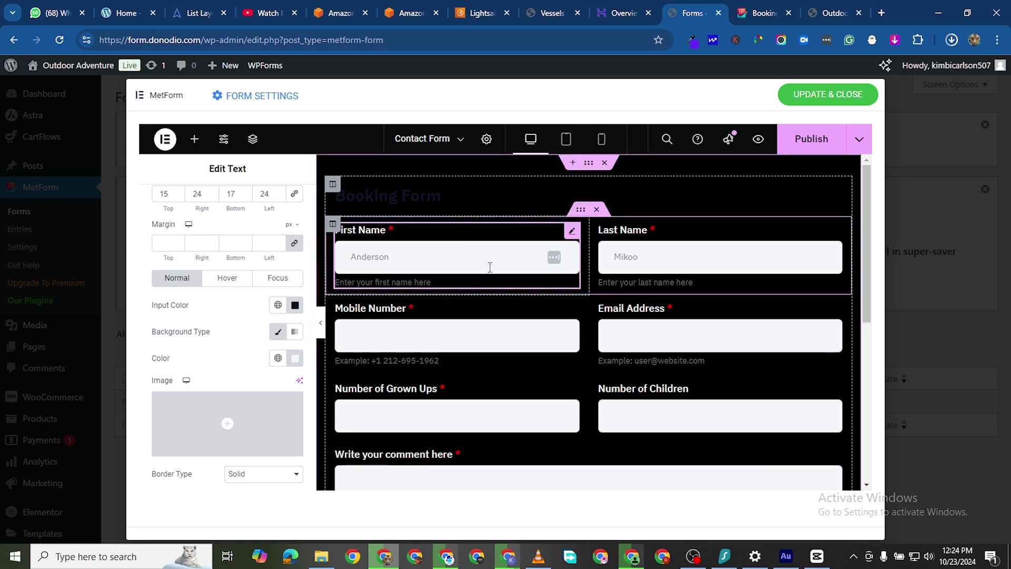
scroll(285, 369, down, 1)
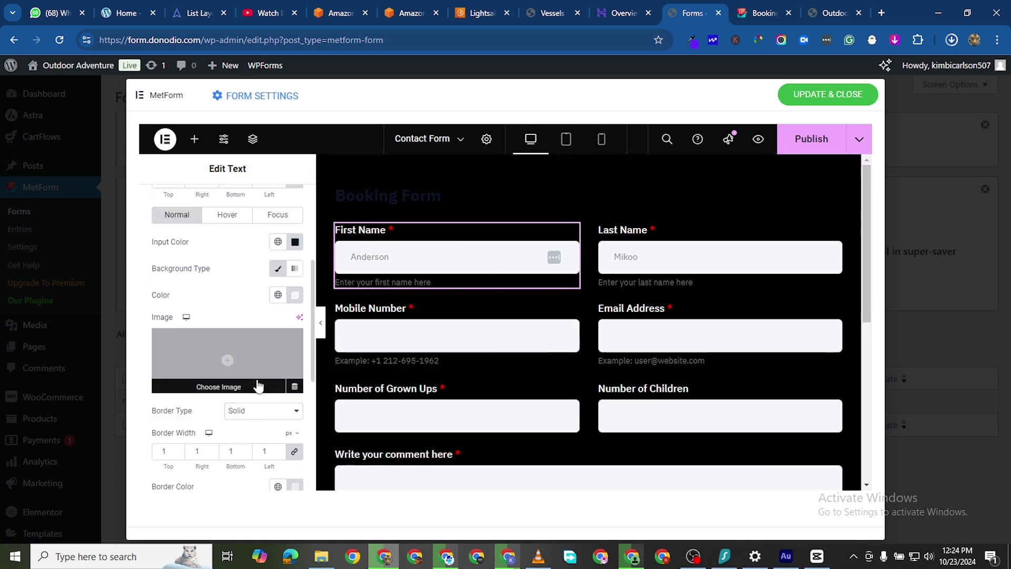
click(295, 295)
drag(321, 321, 320, 335)
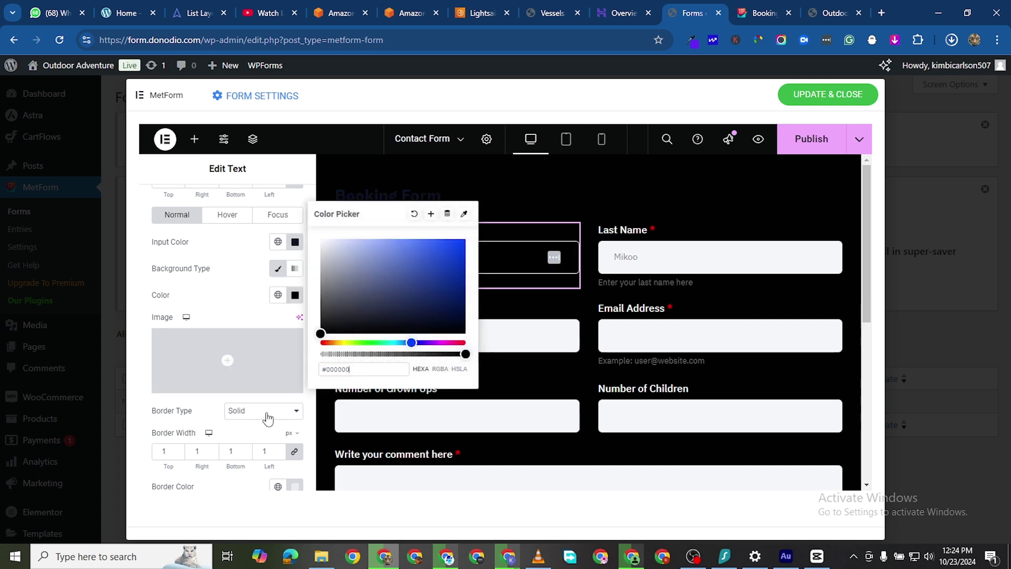
Set the First Name input's border color to white, #FFFFFF, and focus the field to check its look.
click(295, 486)
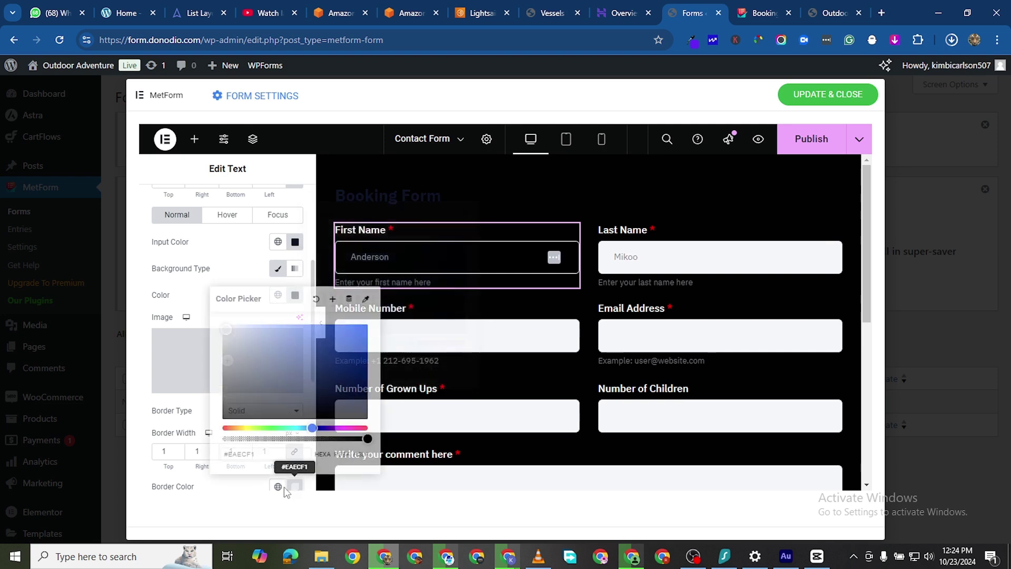
drag(224, 328, 205, 293)
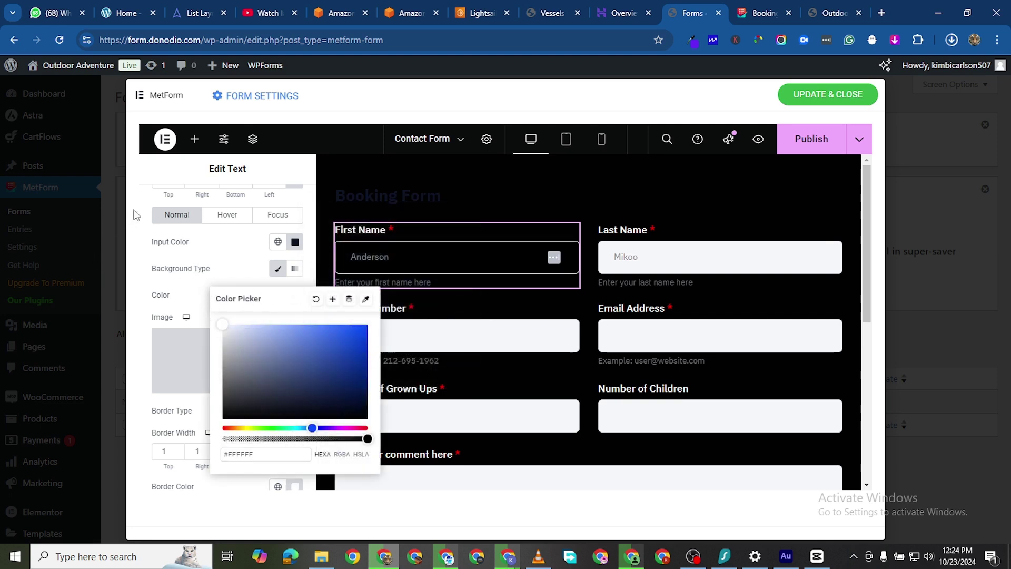
click(548, 248)
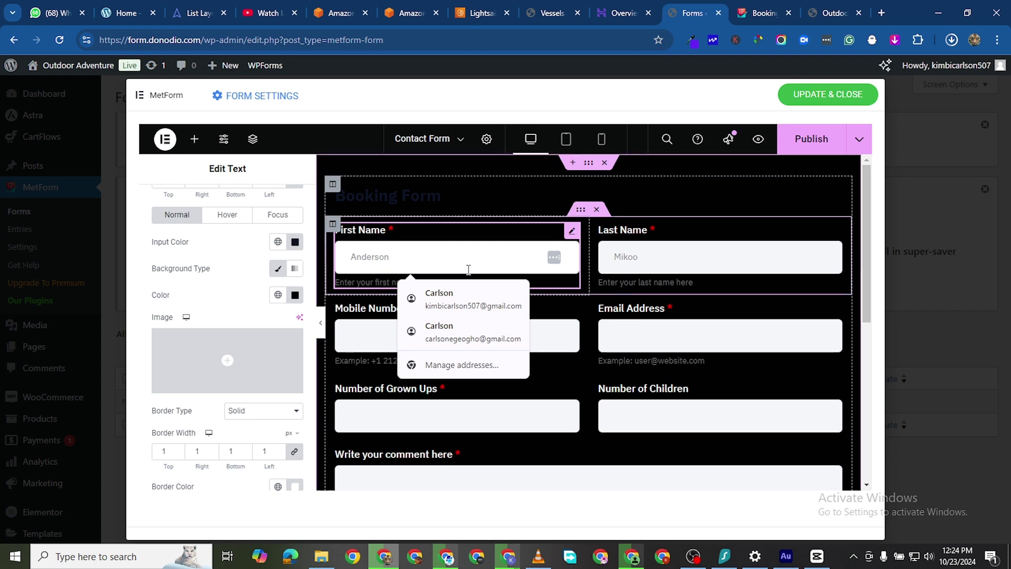
scroll(228, 271, down, 3)
scroll(234, 305, up, 3)
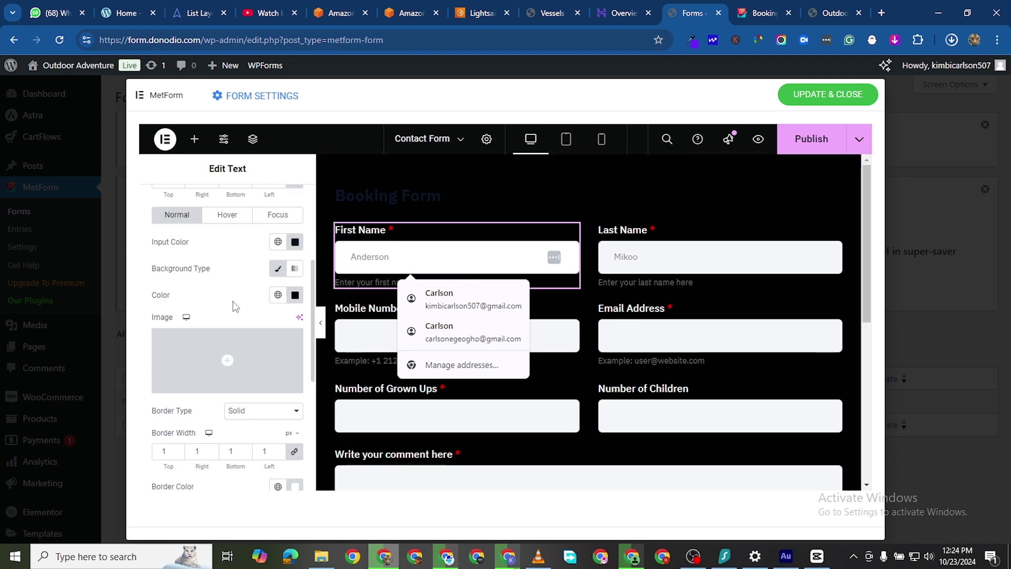
Set the focus-state background color of the First Name input to black, #000000, and focus the field to check it.
click(265, 220)
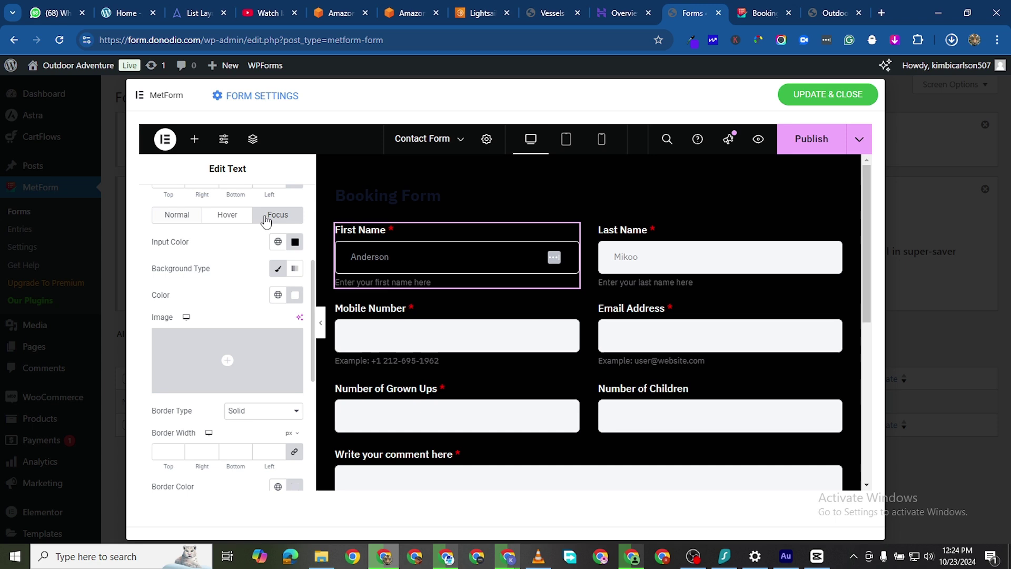
click(296, 297)
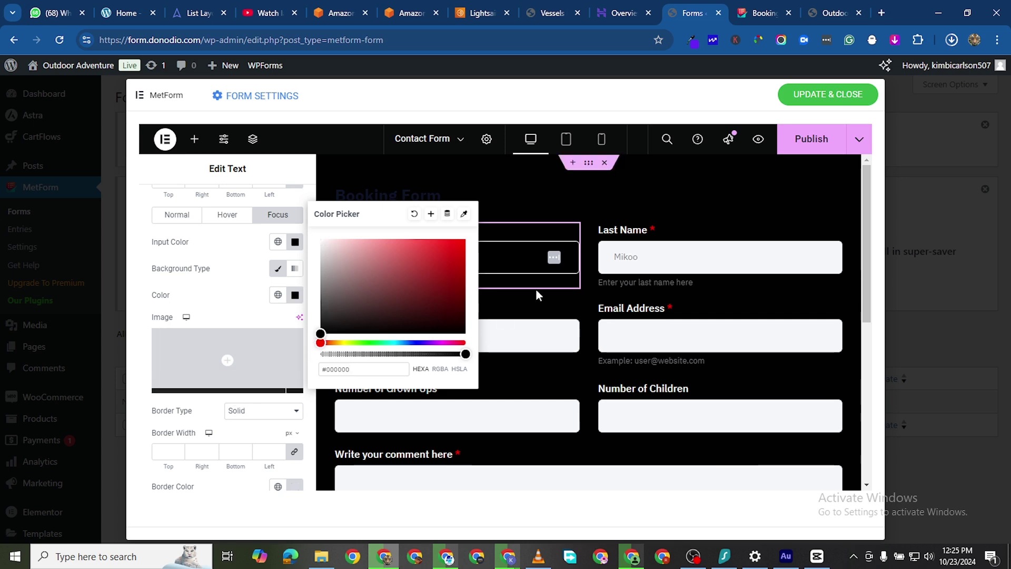
click(516, 258)
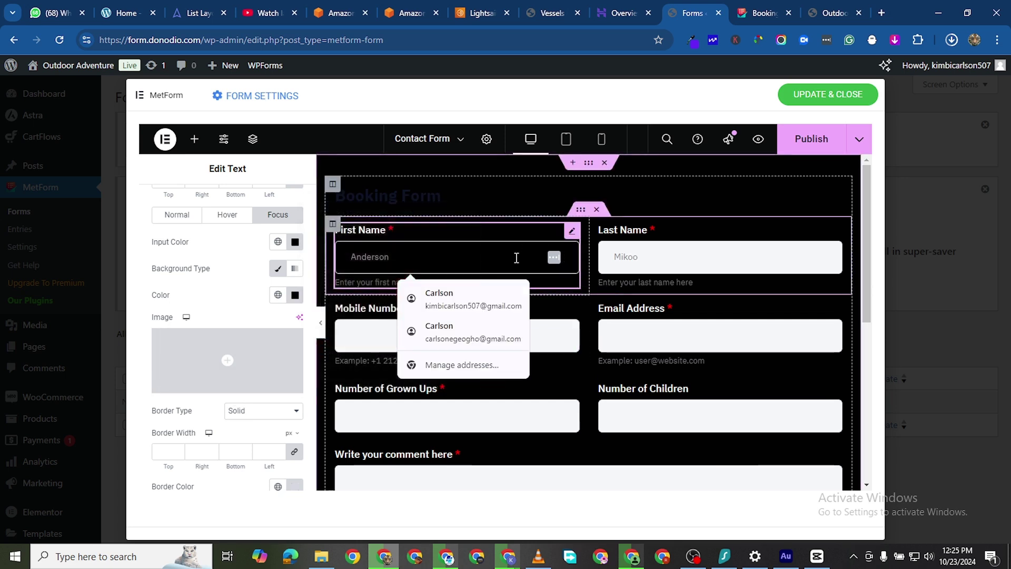
click(451, 250)
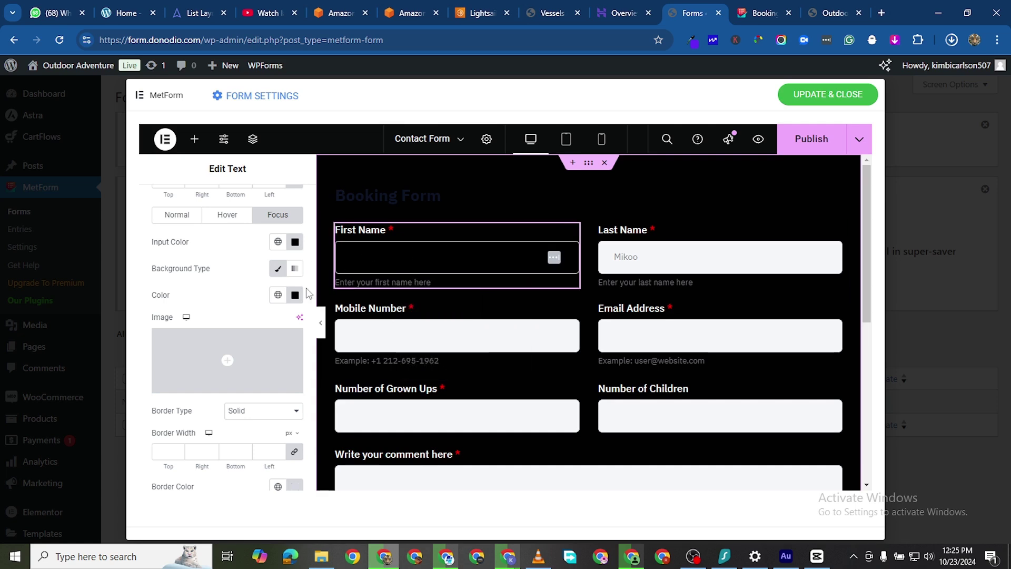
Set the focus-state background color of the First Name input to light grey, #F7F7F7, and enter sample text in the field.
scroll(296, 299, up, 3)
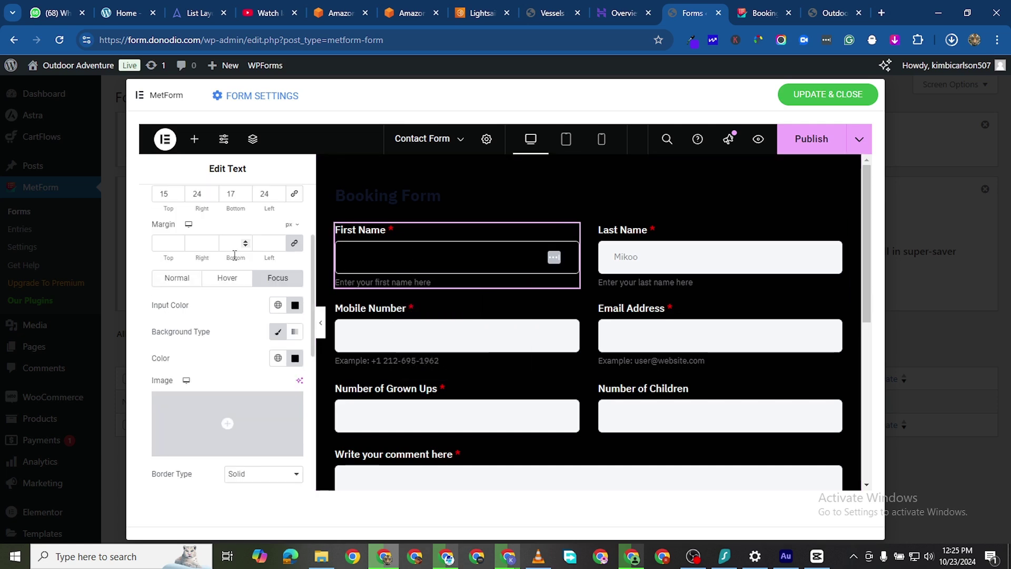
scroll(295, 299, down, 3)
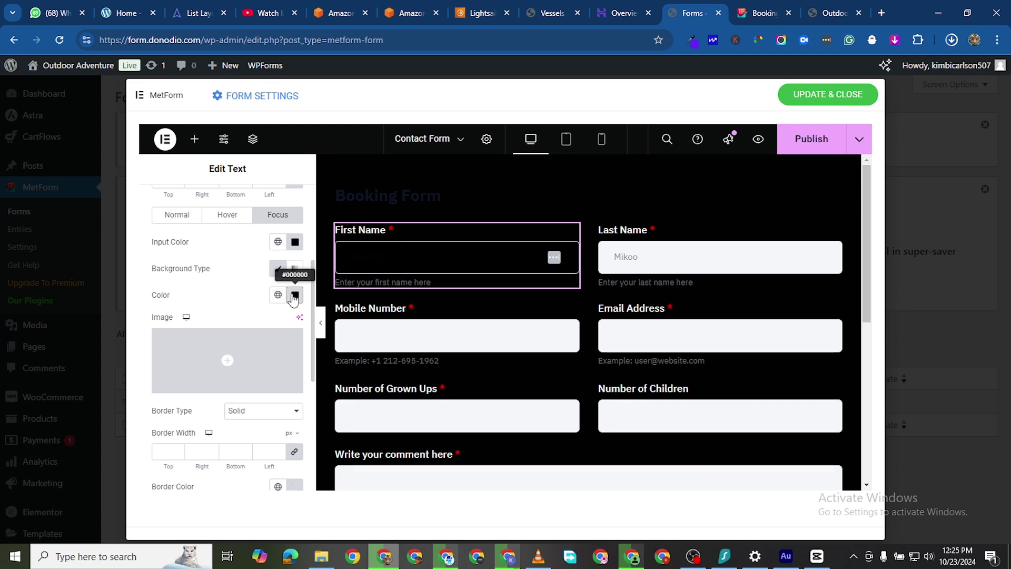
click(295, 296)
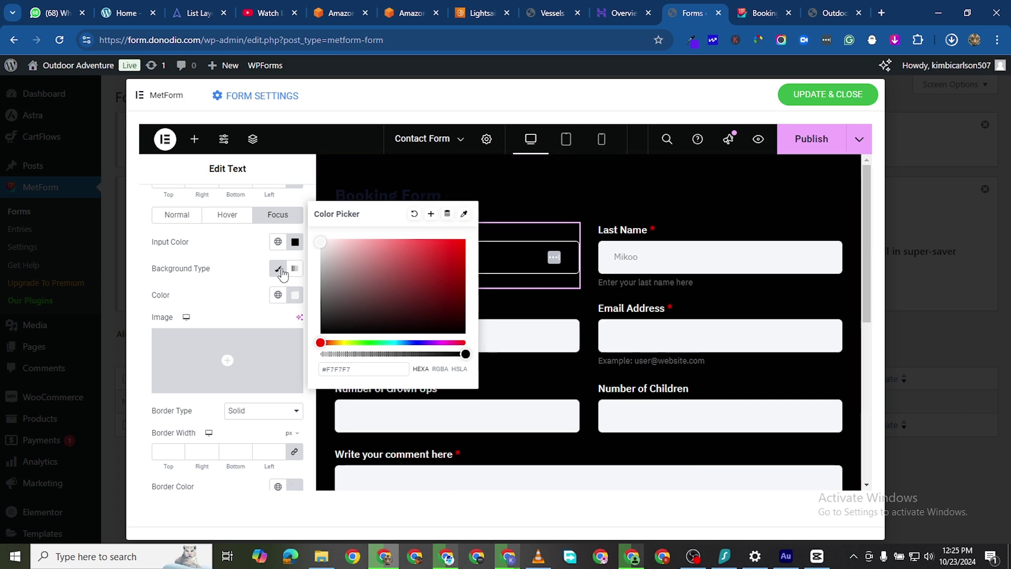
click(288, 295)
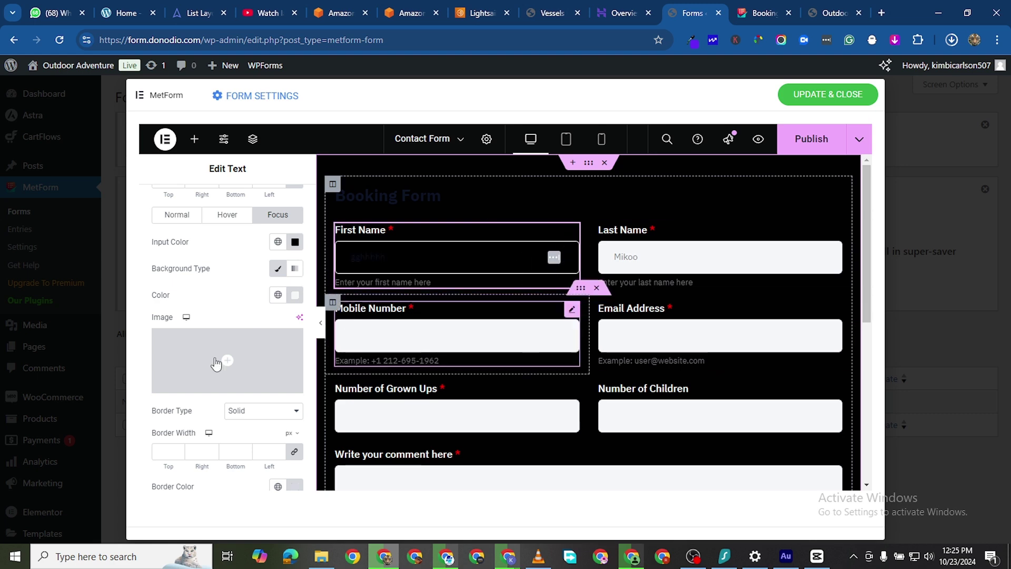
scroll(216, 363, down, 2)
scroll(214, 416, up, 6)
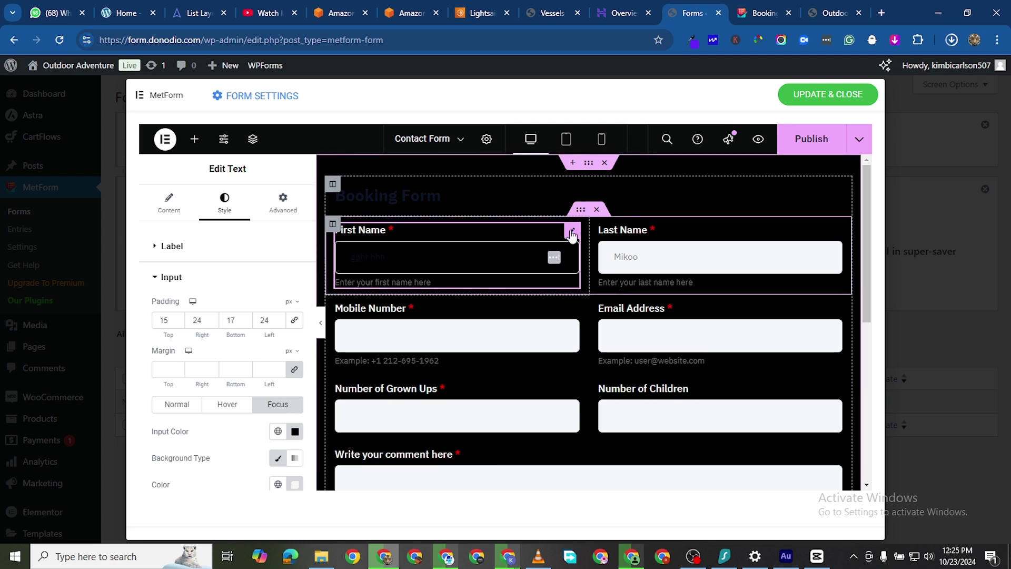
Set the First Name input's focus-state border width to 1 px on all sides and its border color to white, #FFFFFF.
scroll(219, 385, down, 5)
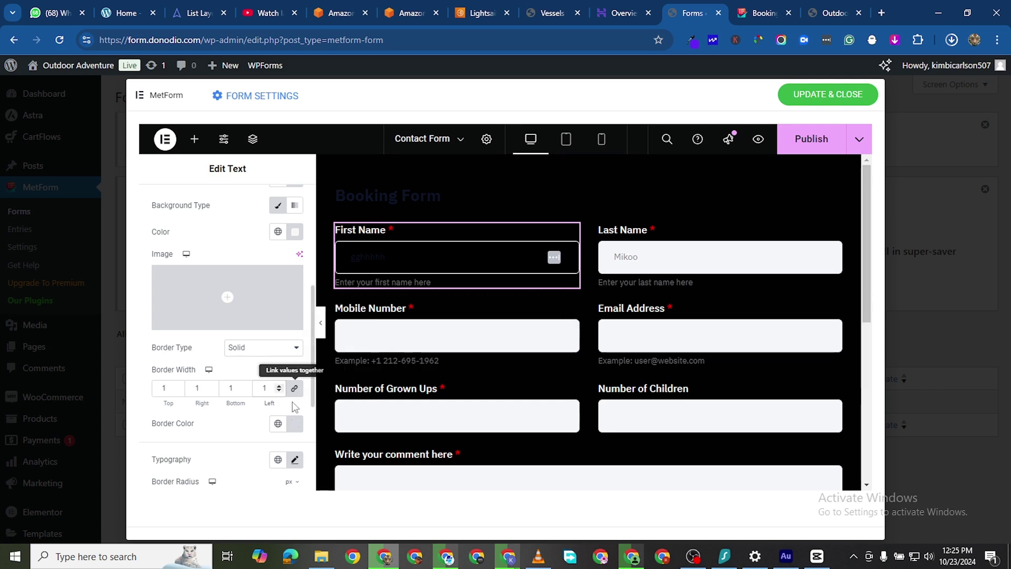
click(294, 425)
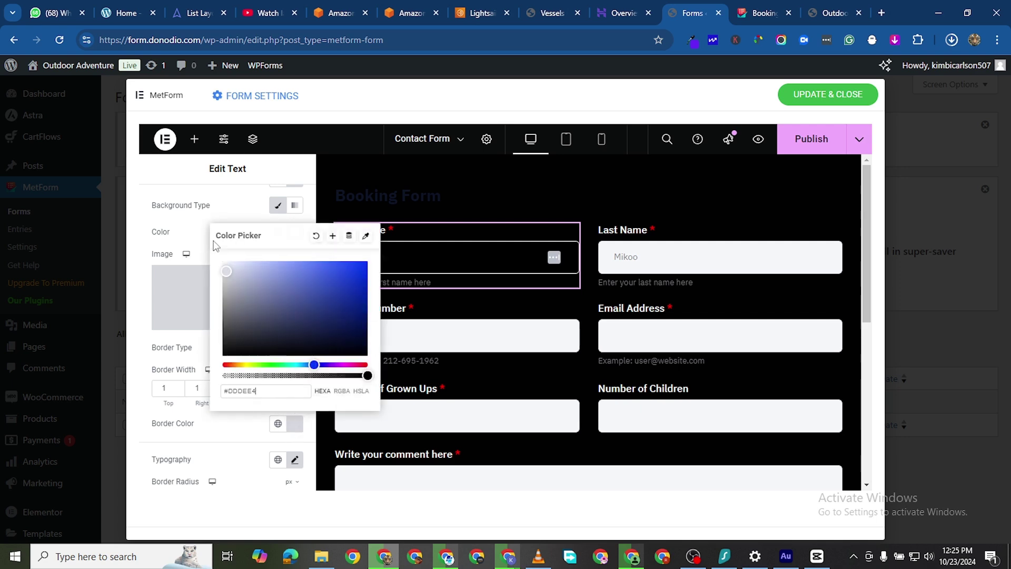
scroll(163, 210, up, 5)
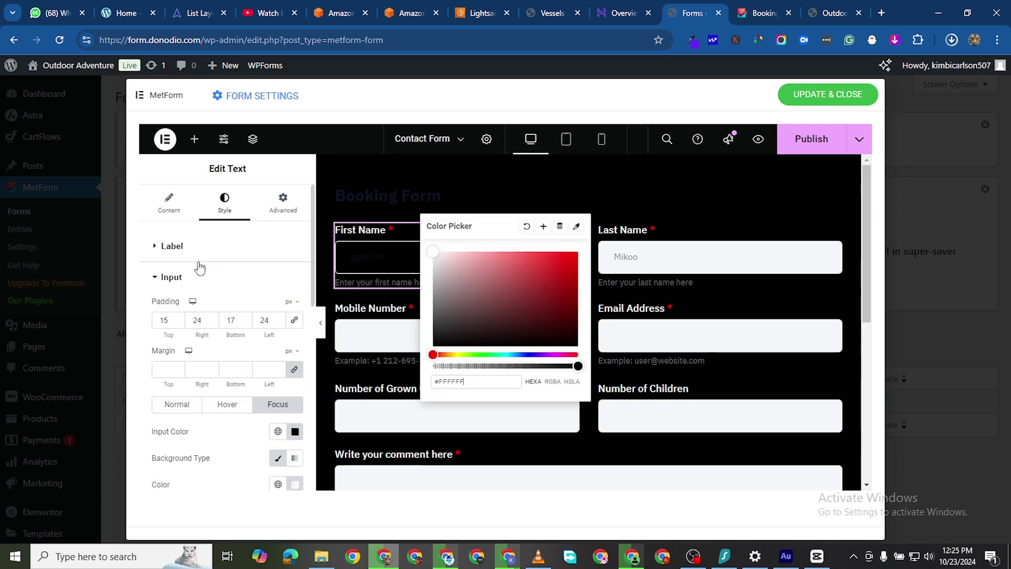
scroll(208, 340, down, 2)
click(183, 343)
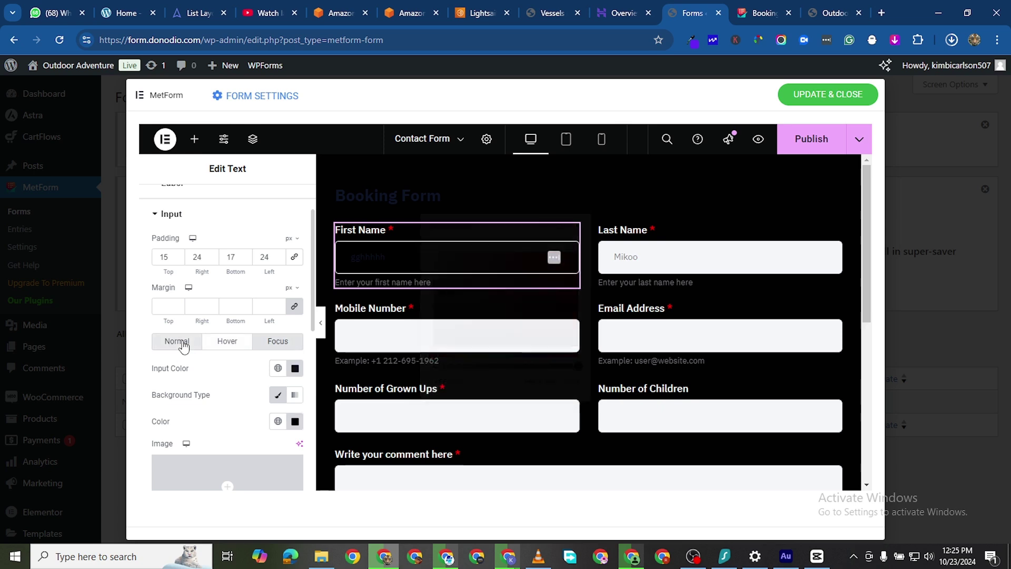
scroll(260, 375, down, 3)
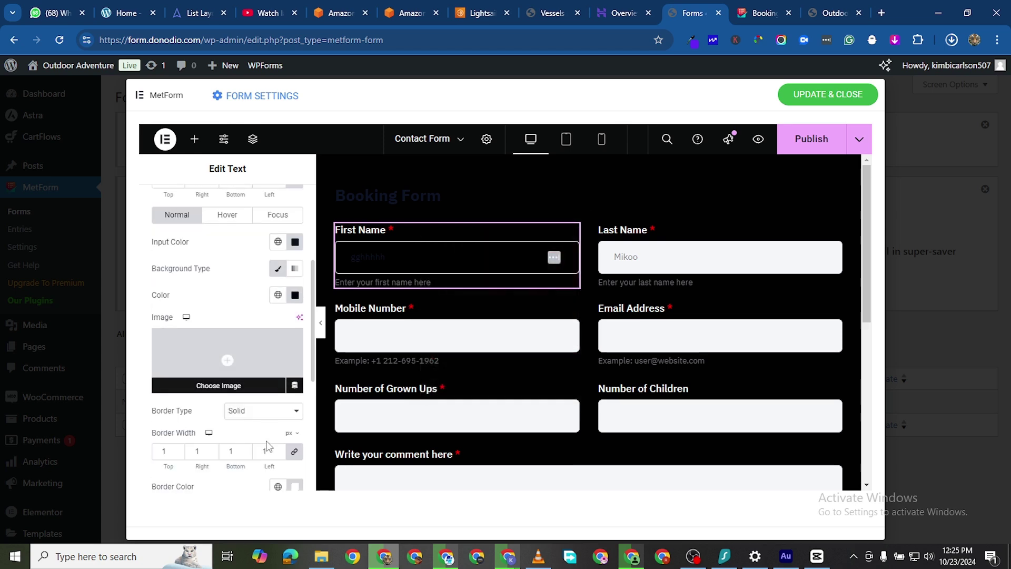
scroll(286, 489, down, 3)
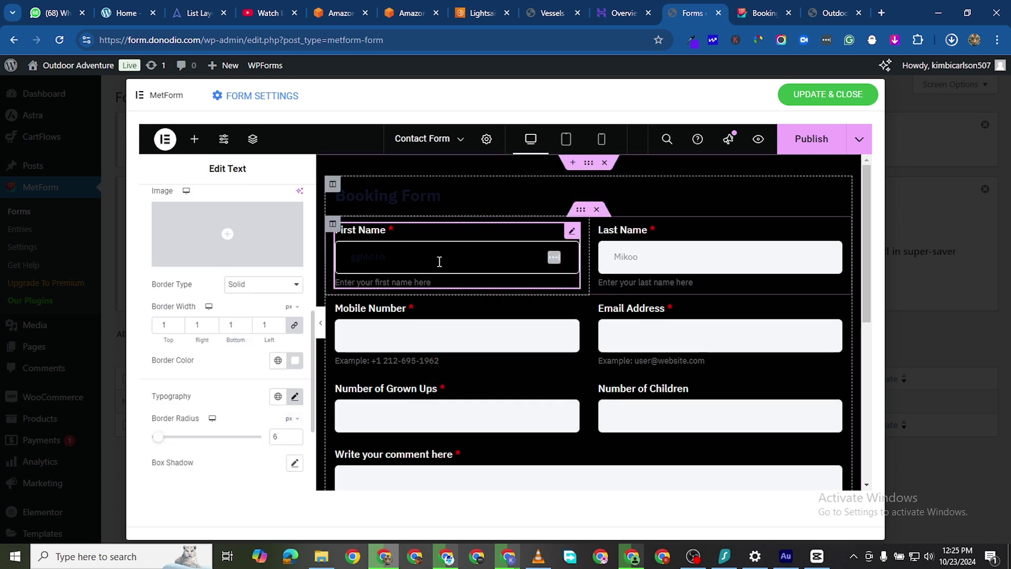
Copy the First Name field and paste its style onto the Last Name and Mobile Number fields.
right_click(567, 237)
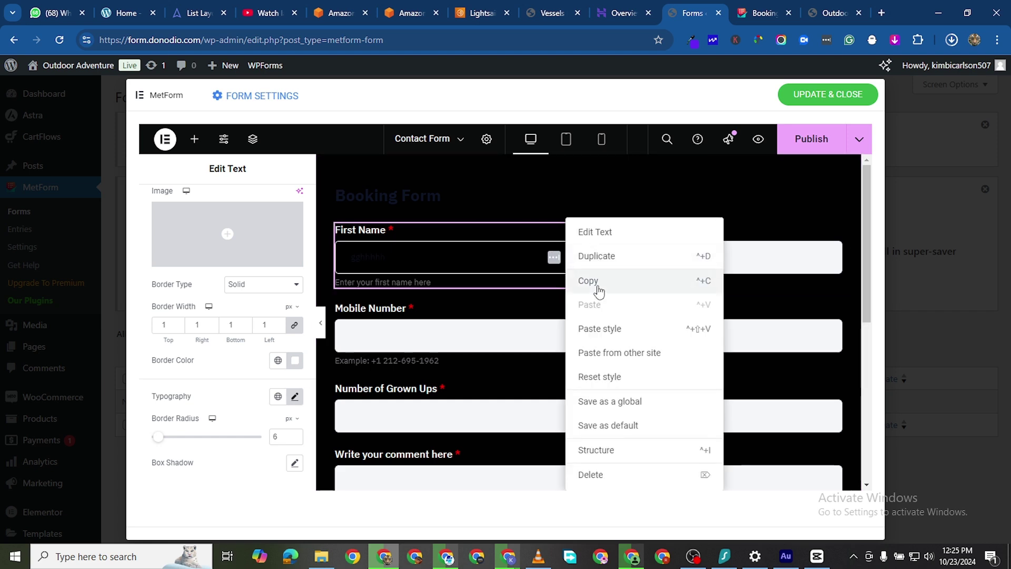
click(650, 283)
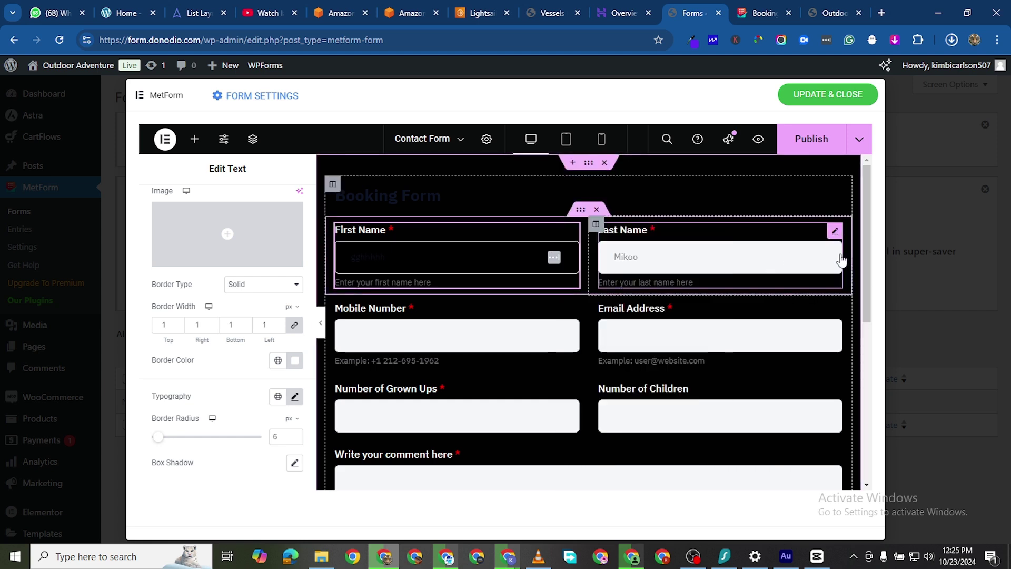
right_click(857, 316)
click(800, 335)
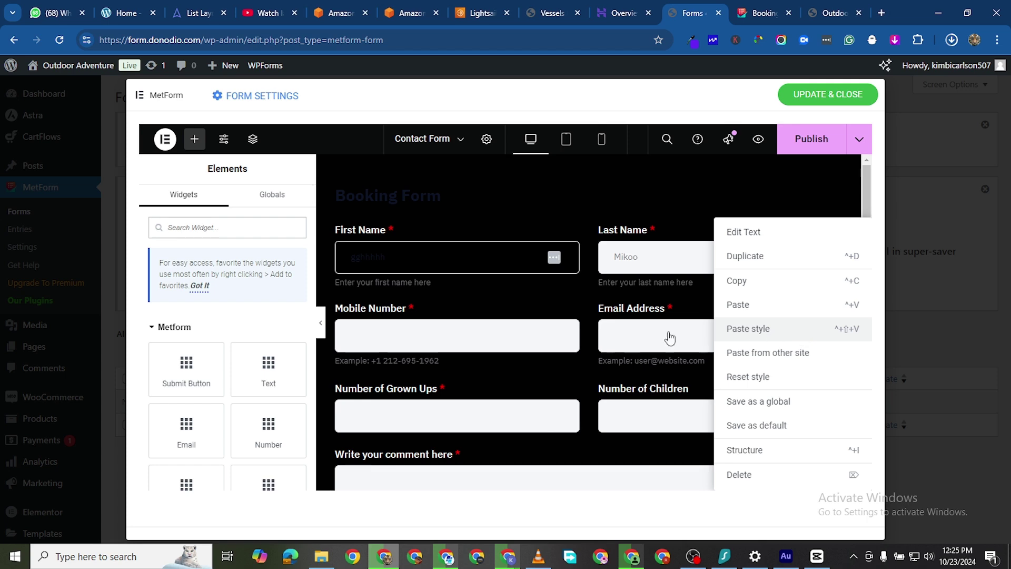
right_click(571, 313)
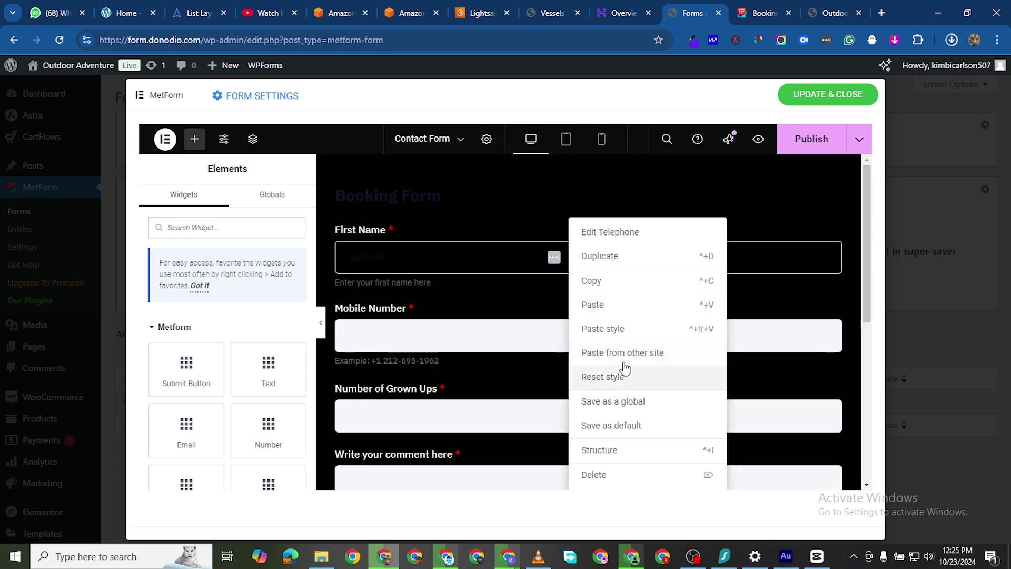
click(719, 332)
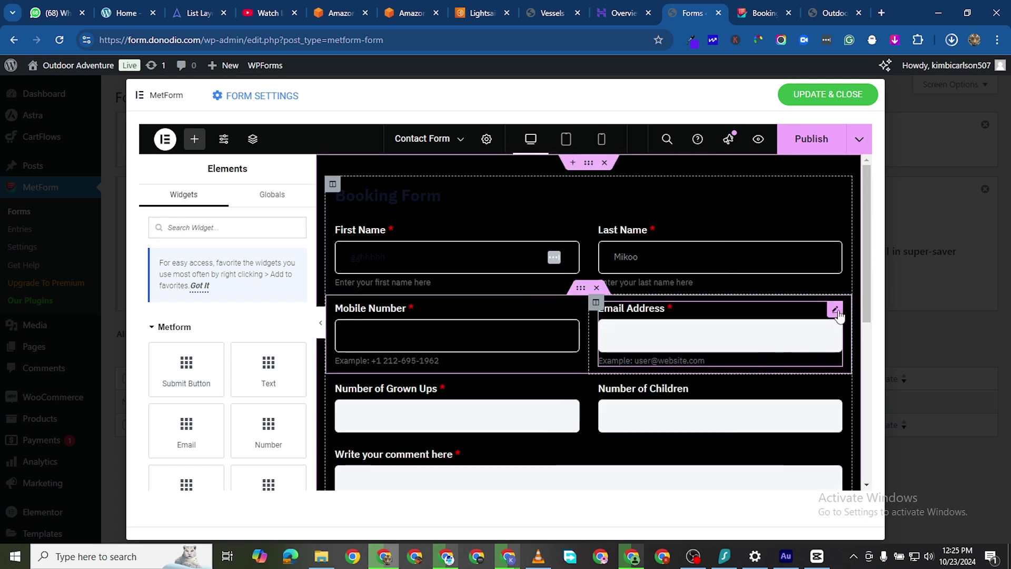
Paste the copied First Name style onto the Email Address, Number of Grown Ups and Number of Children fields.
right_click(835, 307)
click(761, 329)
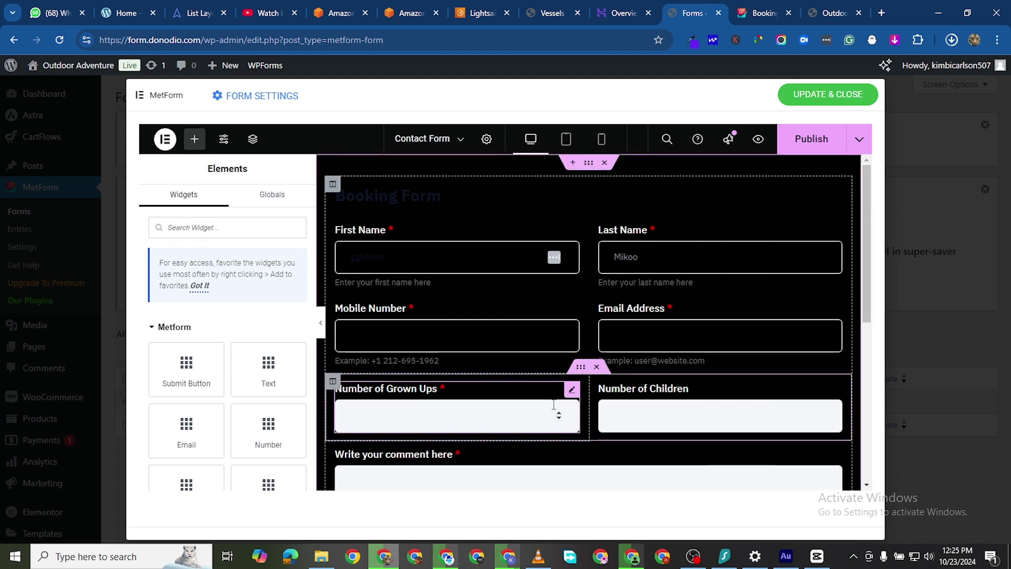
right_click(569, 411)
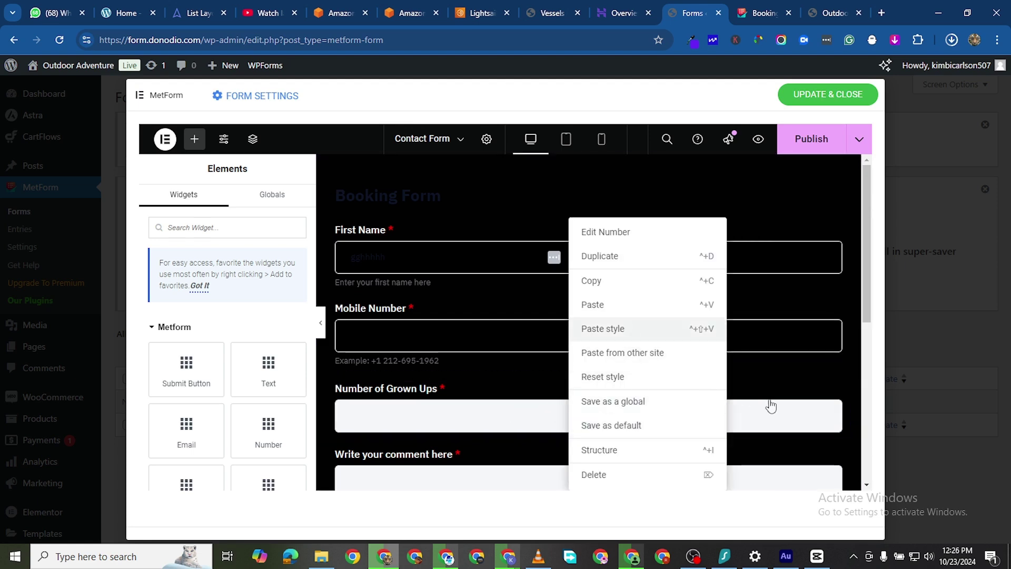
click(603, 328)
right_click(790, 411)
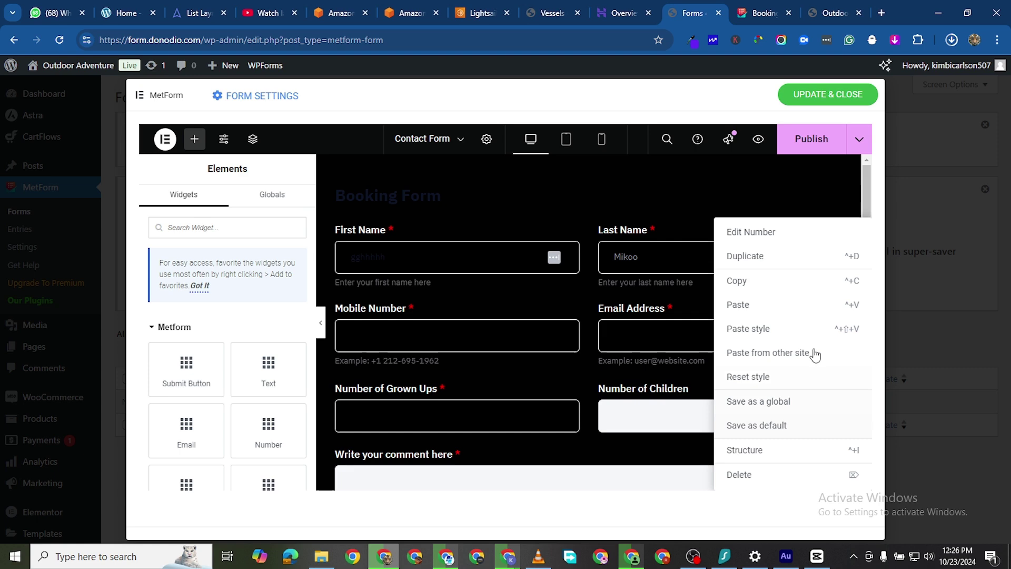
click(776, 330)
Set the comment textarea's normal-state background color to black and enter "hhjj" in it to check its focused look.
scroll(621, 381, down, 3)
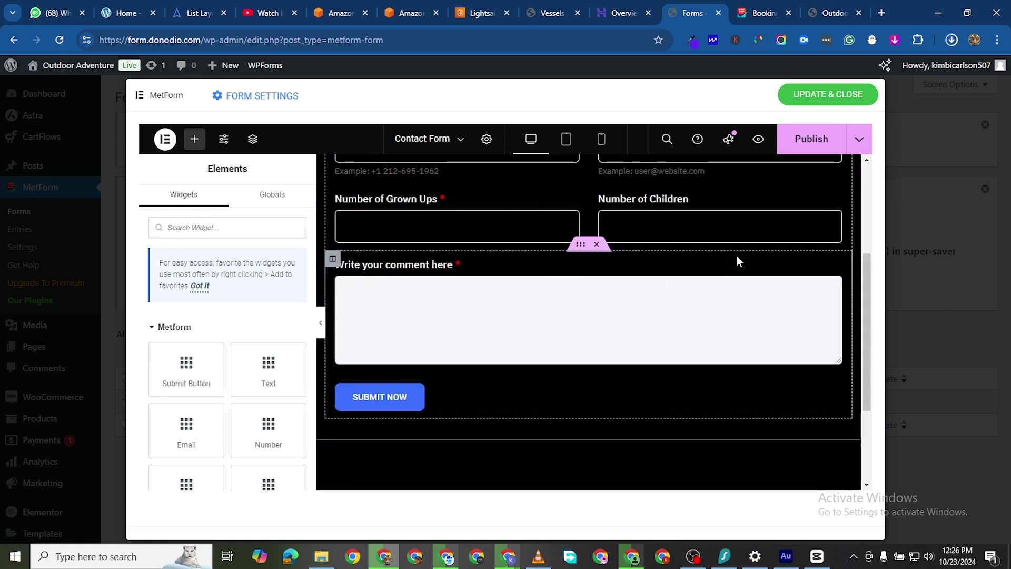
click(835, 269)
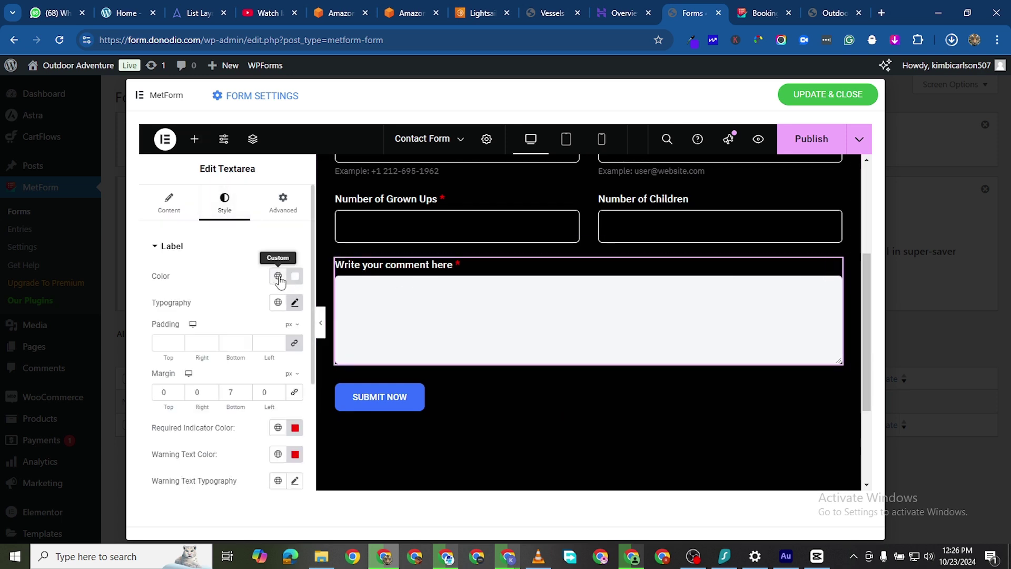
scroll(234, 337, down, 3)
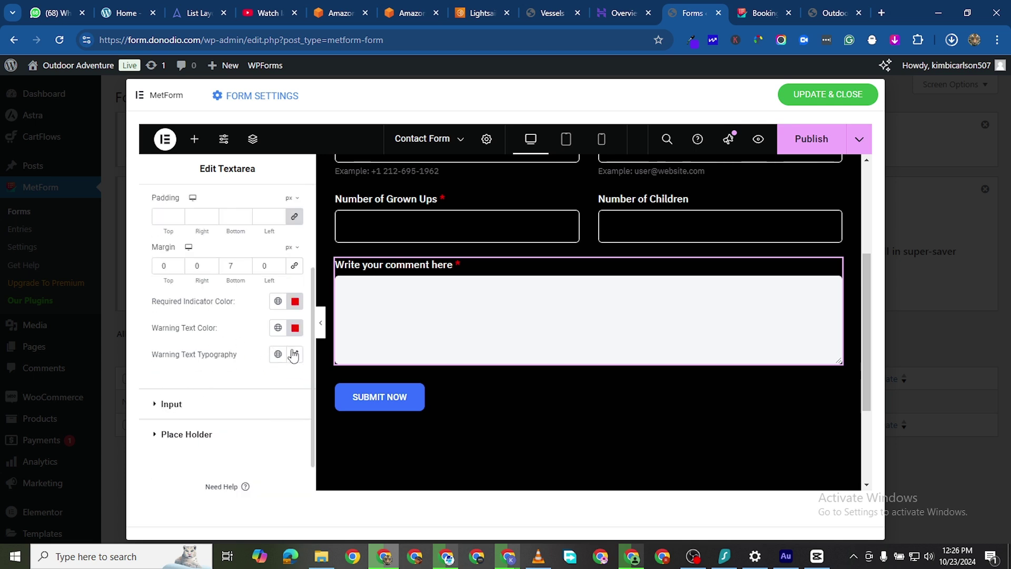
click(171, 404)
scroll(285, 422, down, 4)
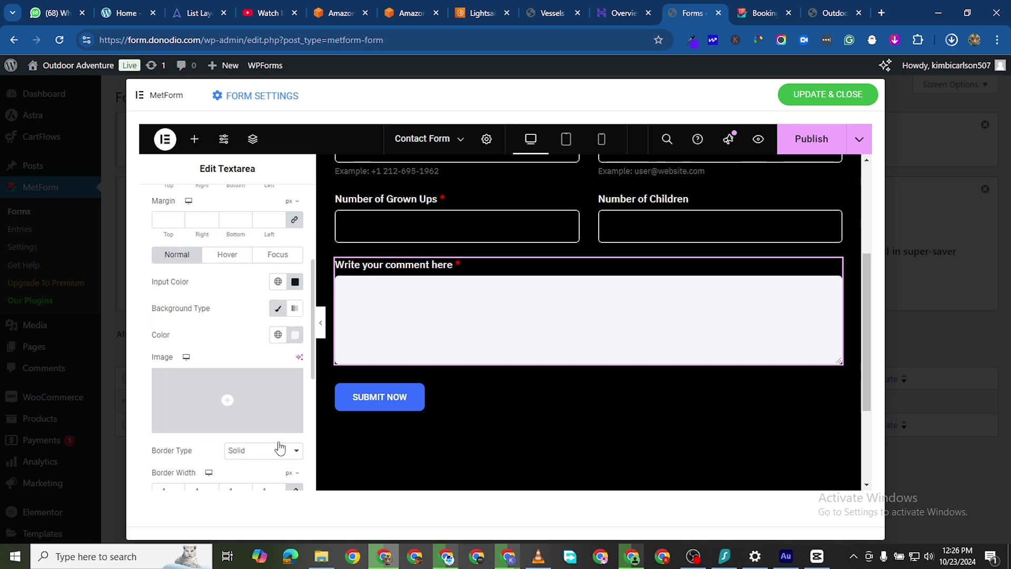
click(295, 335)
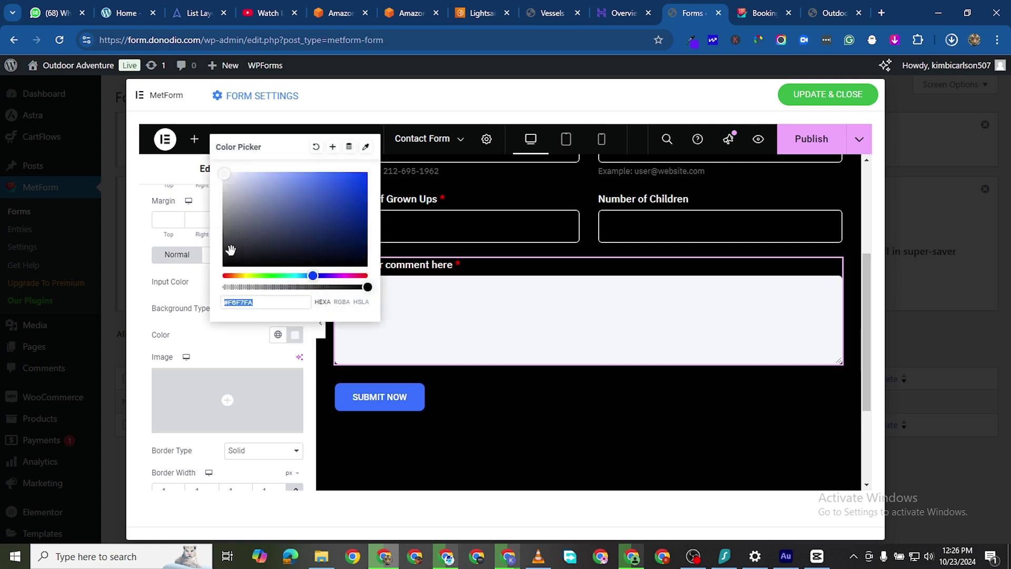
drag(220, 277, 202, 297)
click(478, 406)
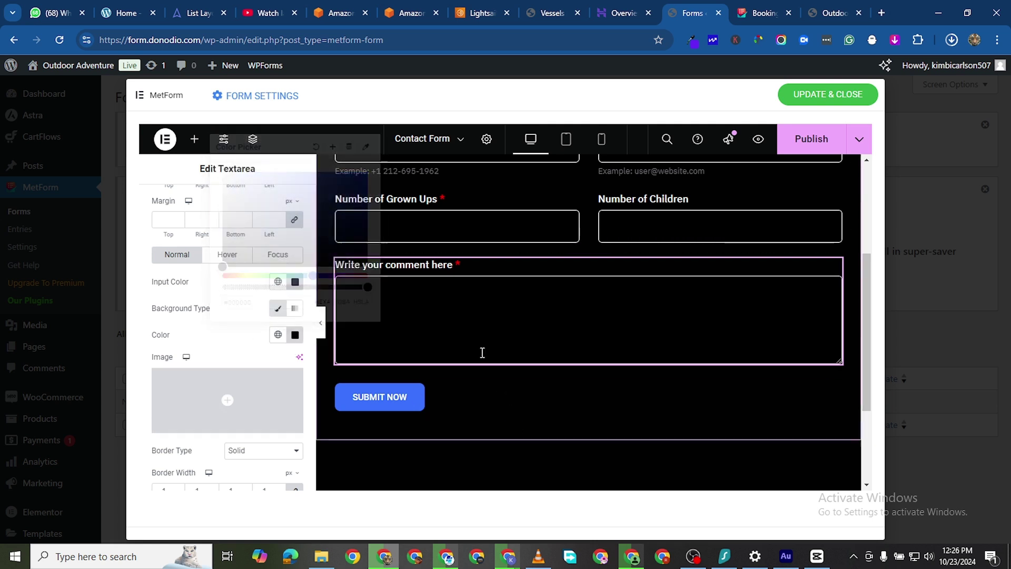
click(467, 323)
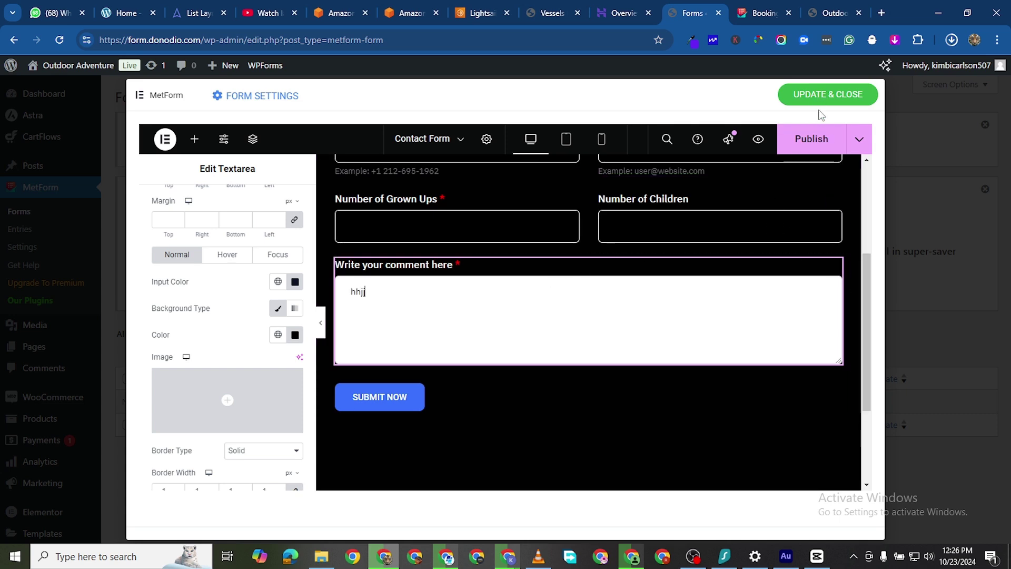
Publish the Contact Form, then update it and close the form editor.
scroll(754, 208, up, 3)
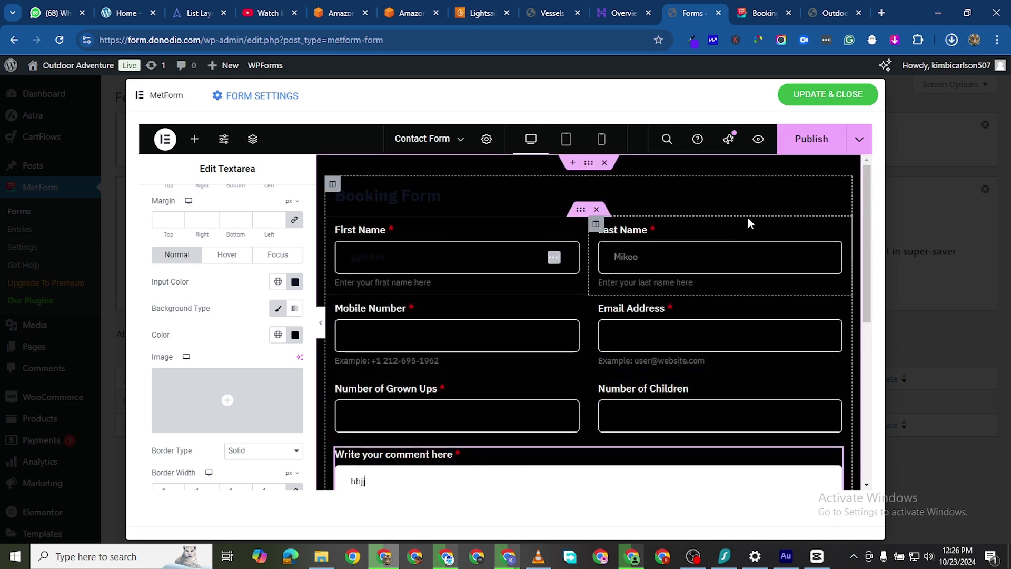
click(815, 145)
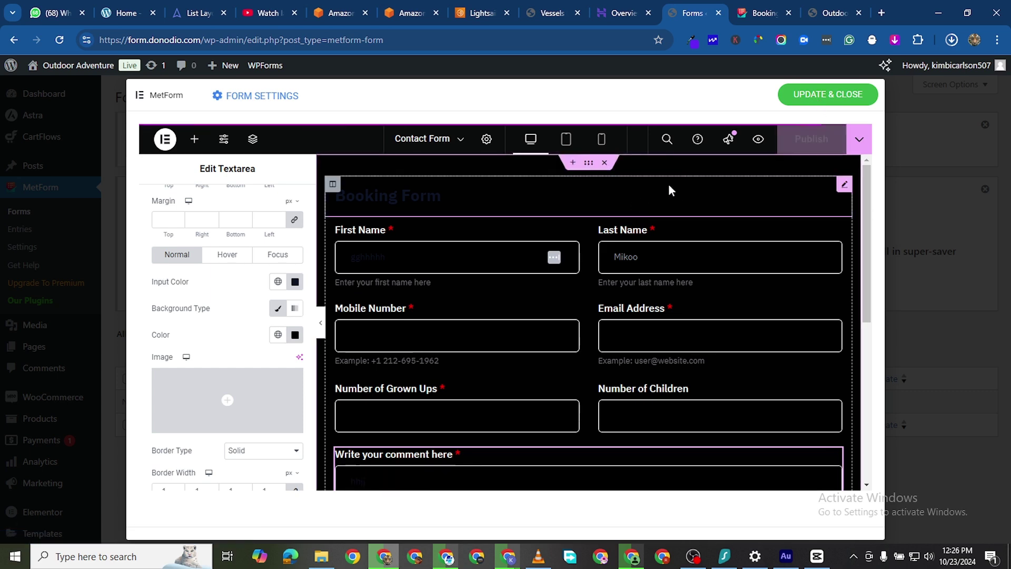
click(809, 100)
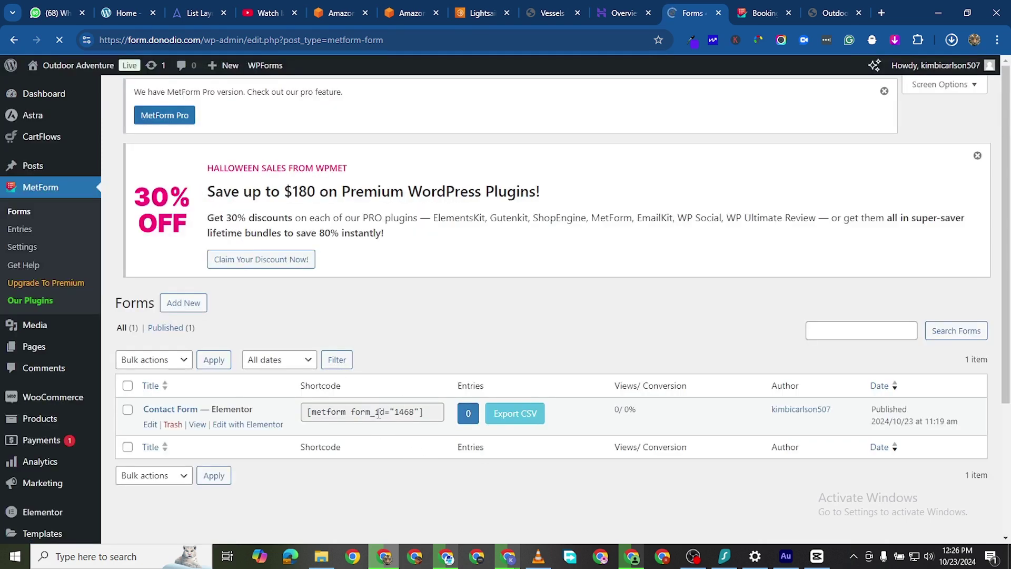
Copy the Contact Form's shortcode from the forms list and switch to the website's home page.
click(378, 414)
right_click(378, 413)
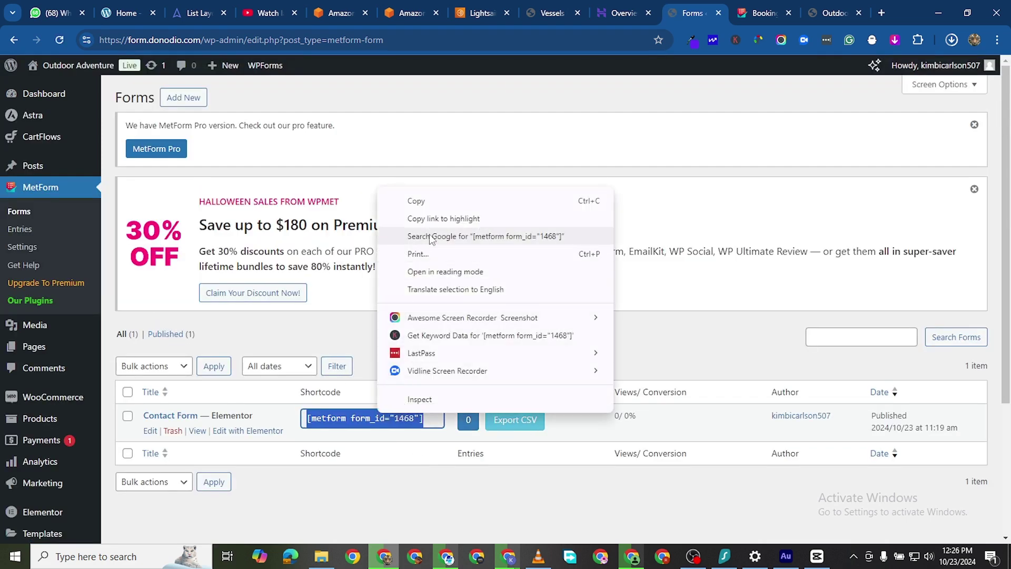
click(429, 199)
click(835, 13)
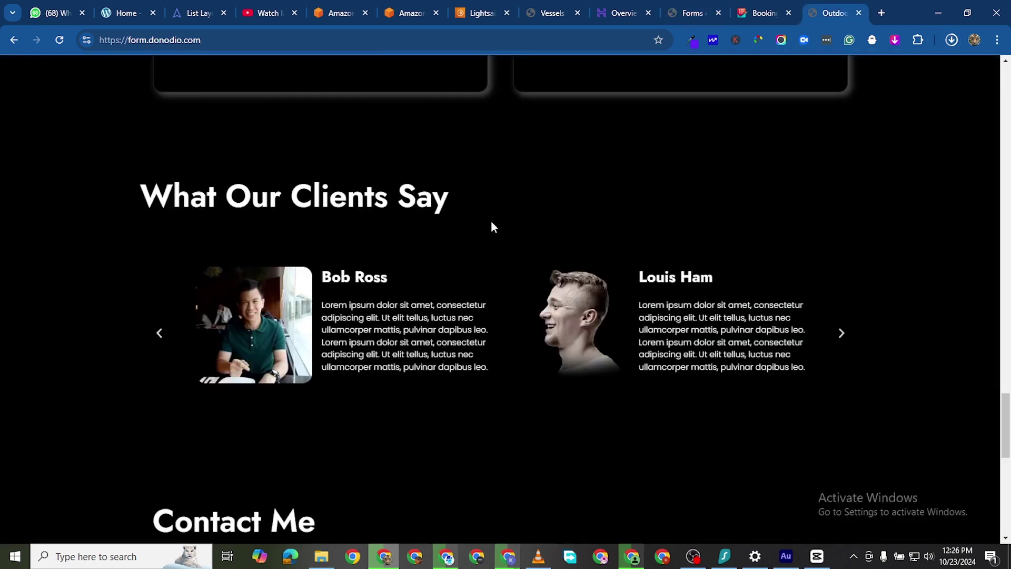
Open the website's home page for editing in Elementor.
scroll(426, 145, up, 20)
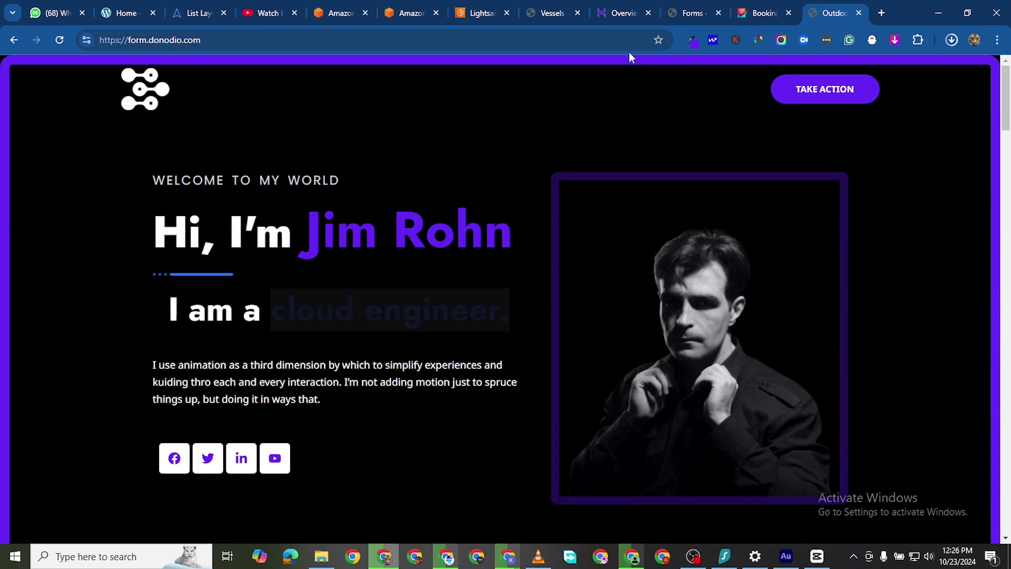
click(675, 11)
click(842, 11)
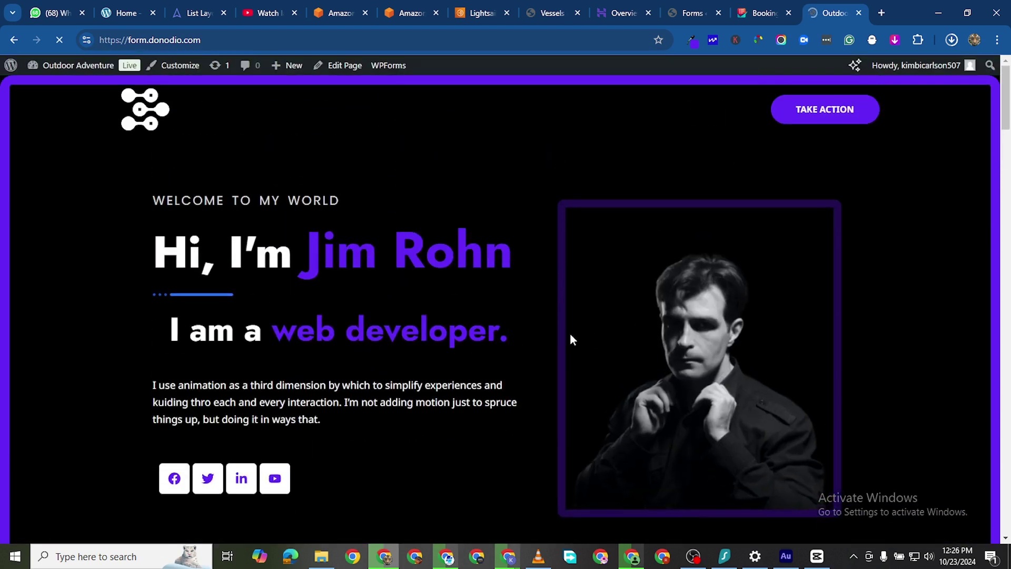
click(413, 66)
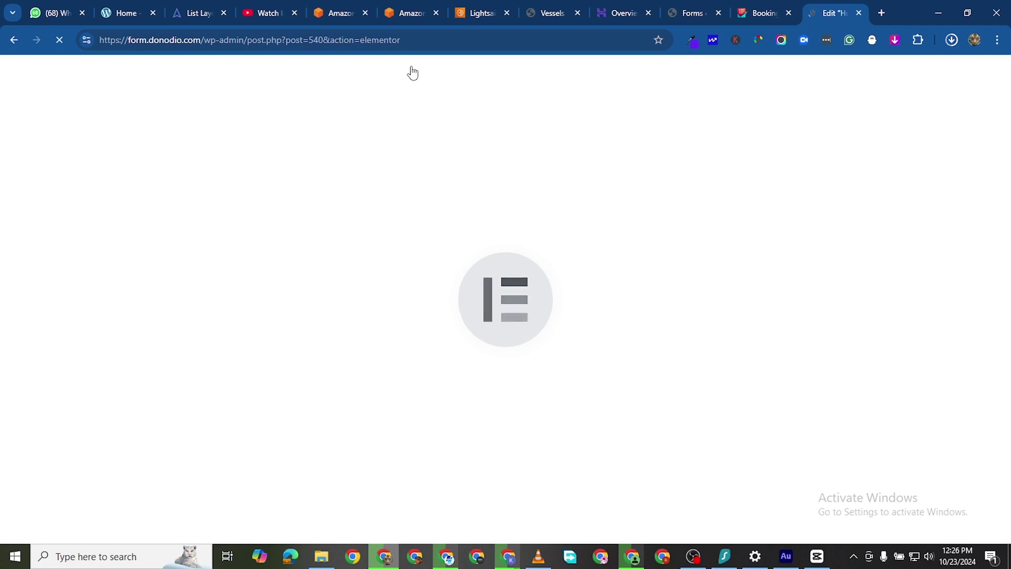
Add a single flexbox container below the map and contact form section, and set its direction to row.
scroll(684, 253, down, 3)
scroll(689, 269, down, 20)
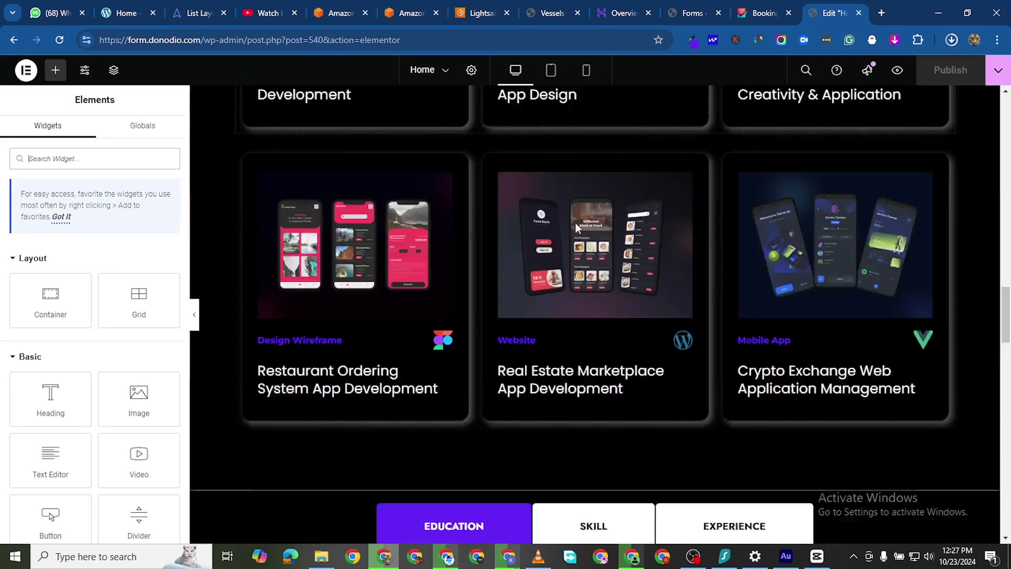
scroll(580, 271, down, 10)
scroll(590, 277, up, 4)
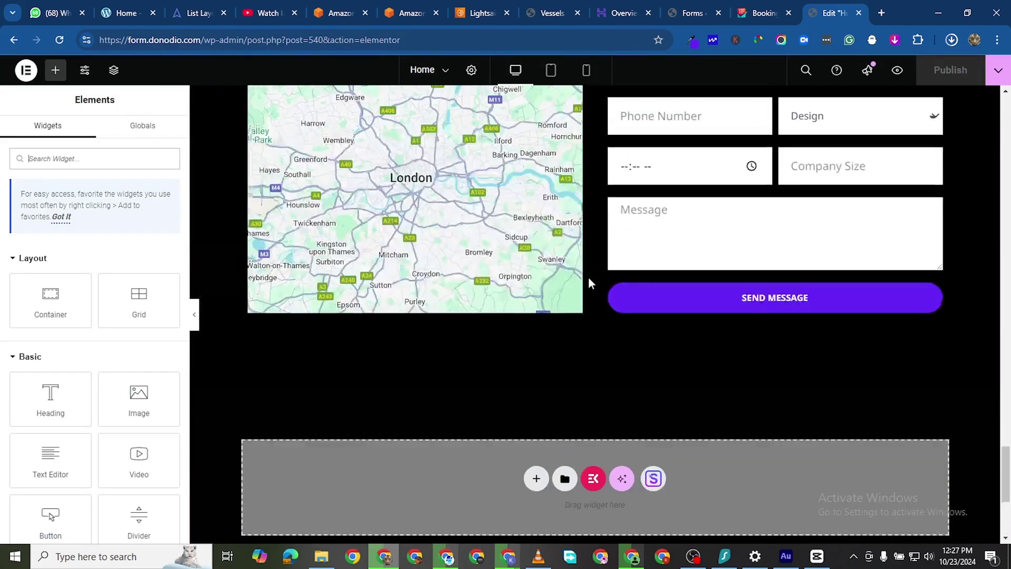
scroll(577, 404, down, 3)
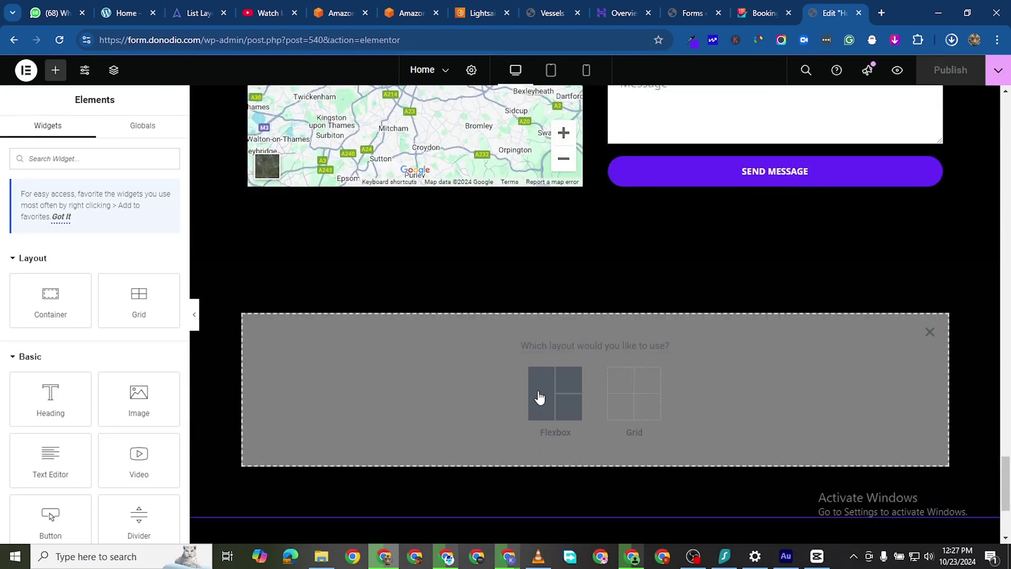
click(539, 398)
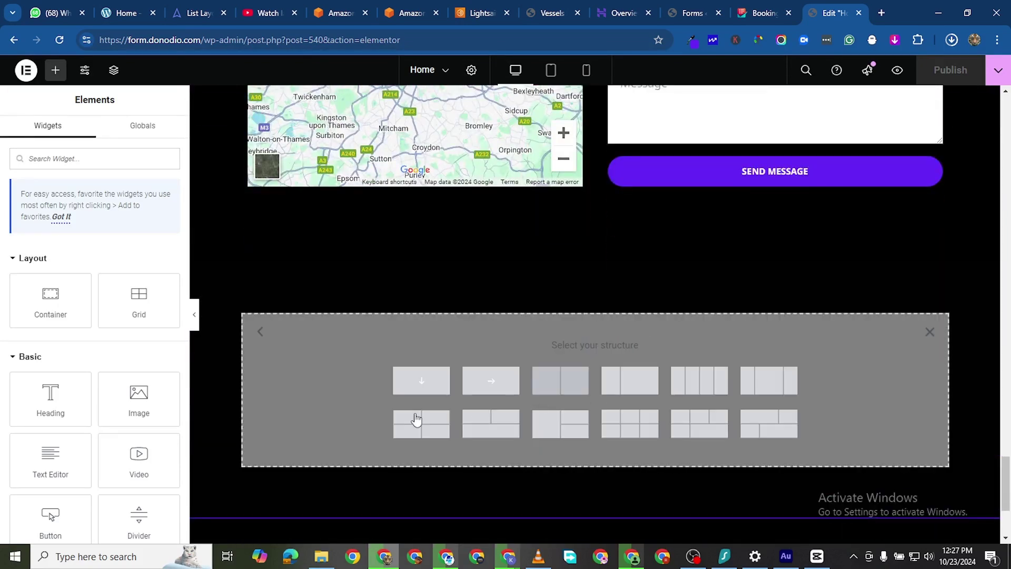
click(422, 383)
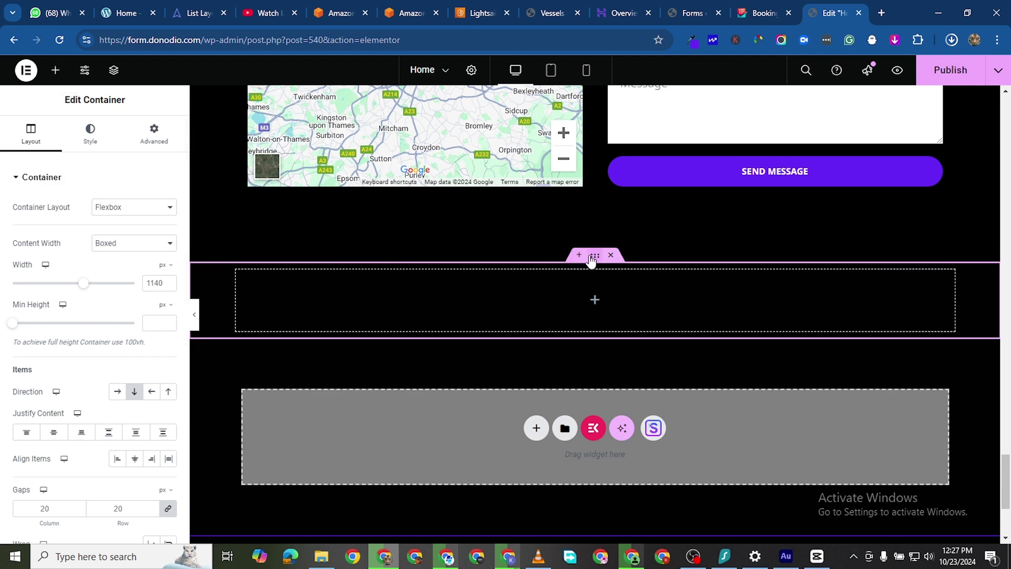
click(117, 393)
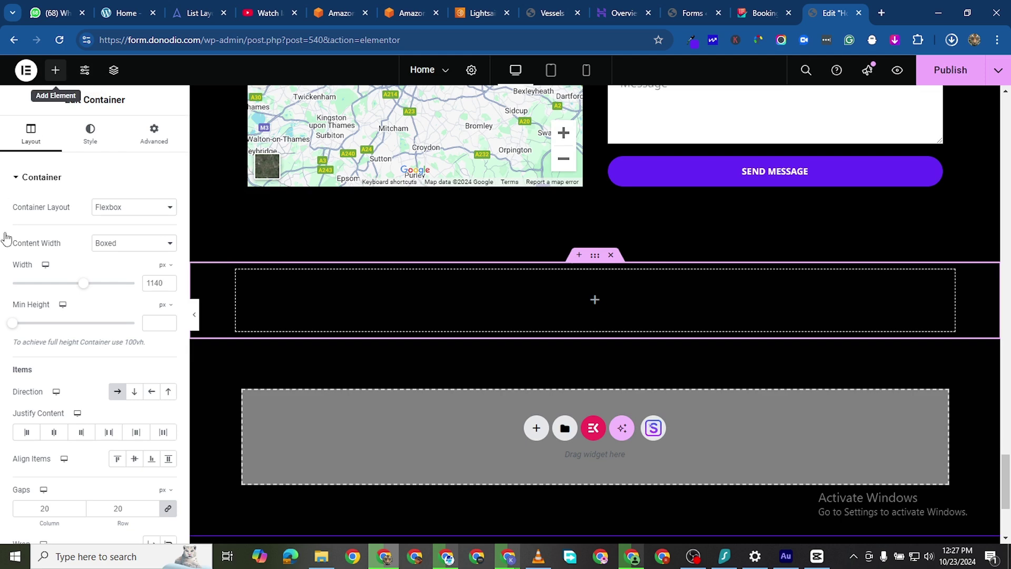
Add an inner container inside the new container and duplicate it to make two side-by-side columns.
drag(50, 308, 242, 277)
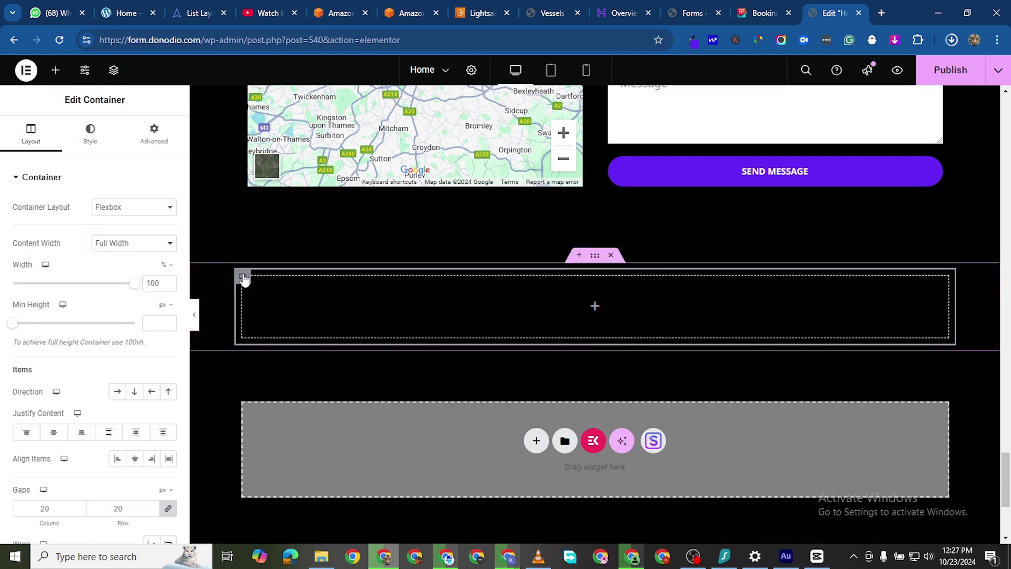
right_click(242, 277)
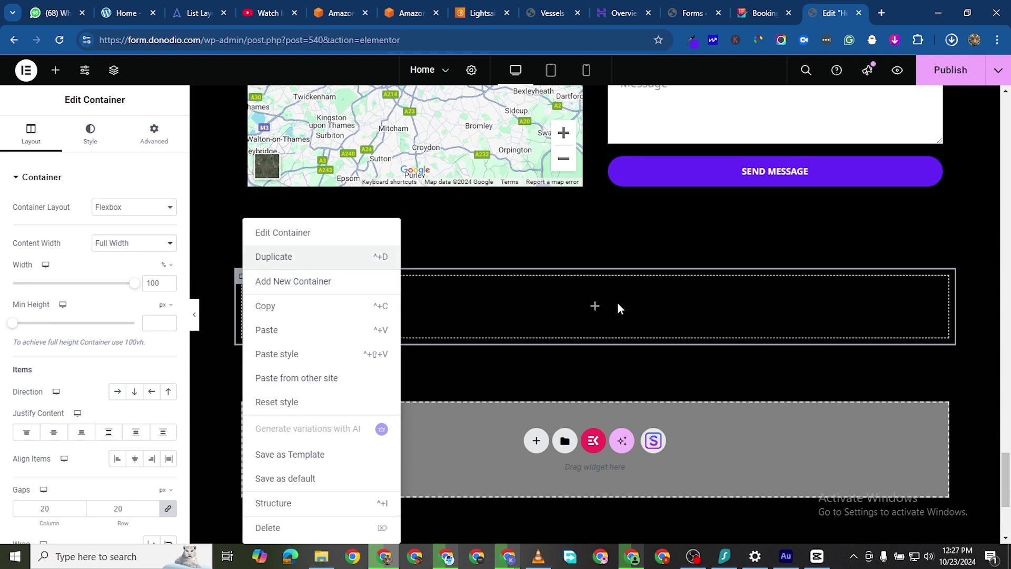
key(ctrl+d)
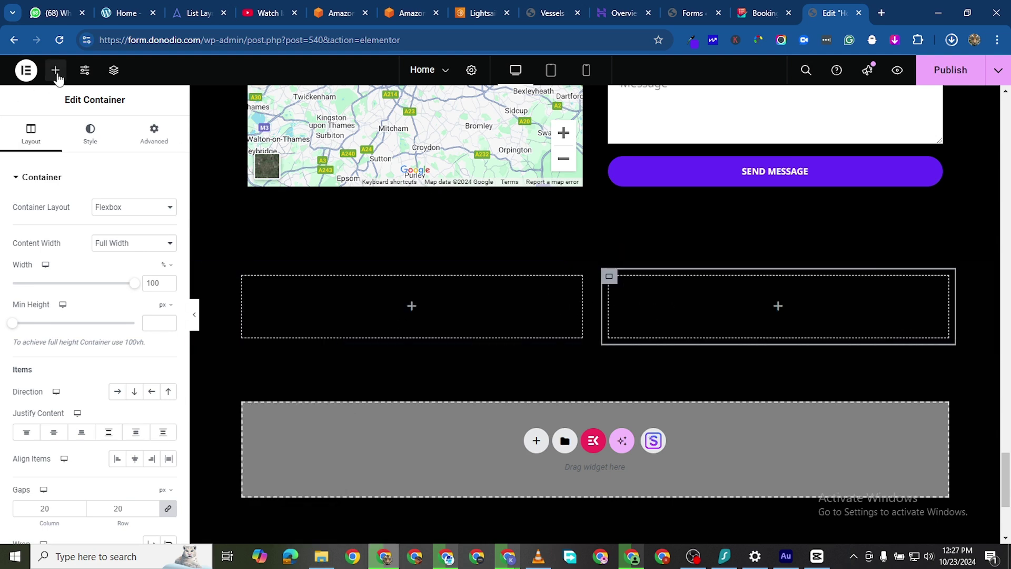
Find the Google Maps widget by searching for "google" and place it in the first inner container.
click(56, 71)
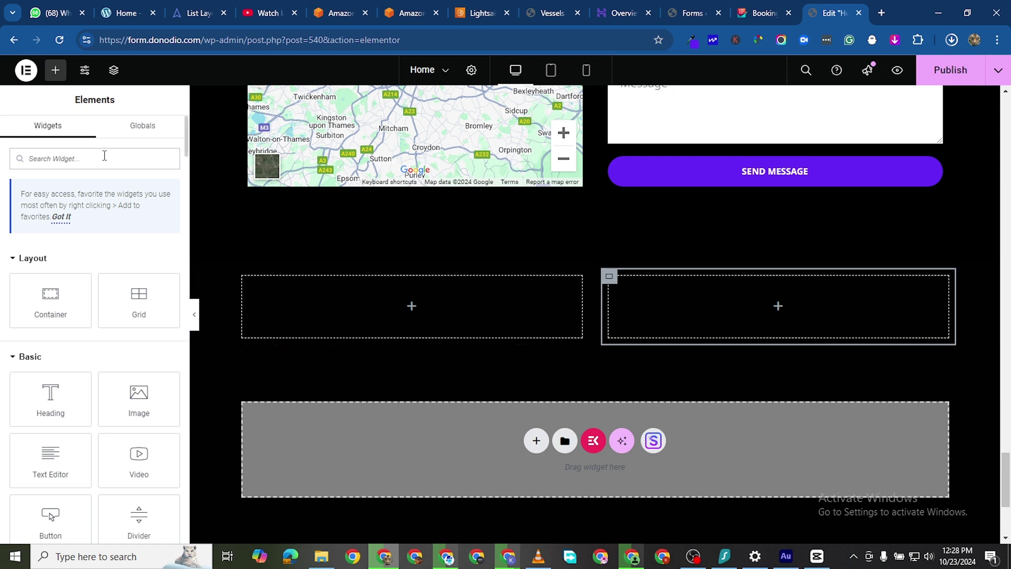
text(g)
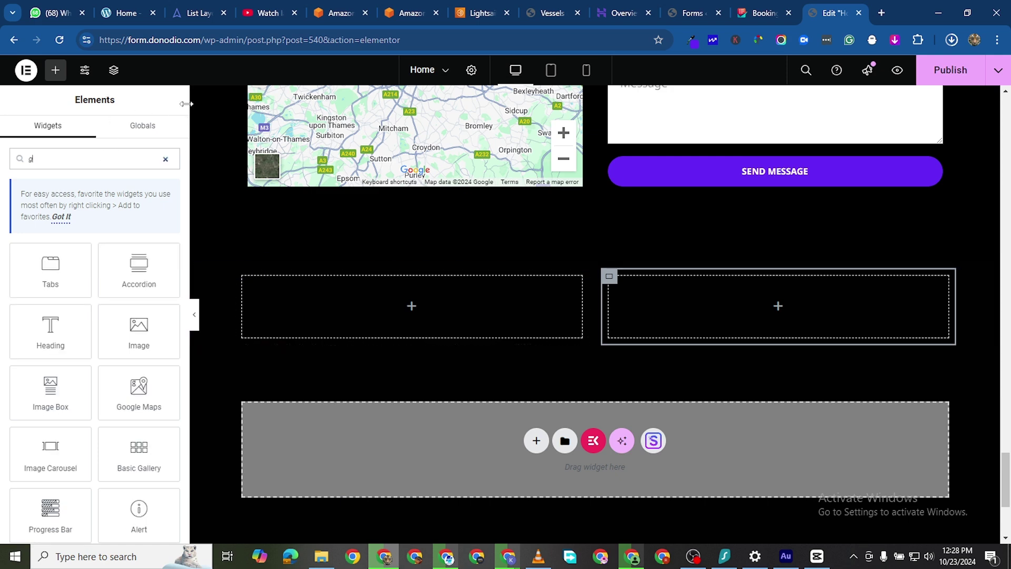
scroll(542, 316, up, 4)
scroll(443, 325, down, 5)
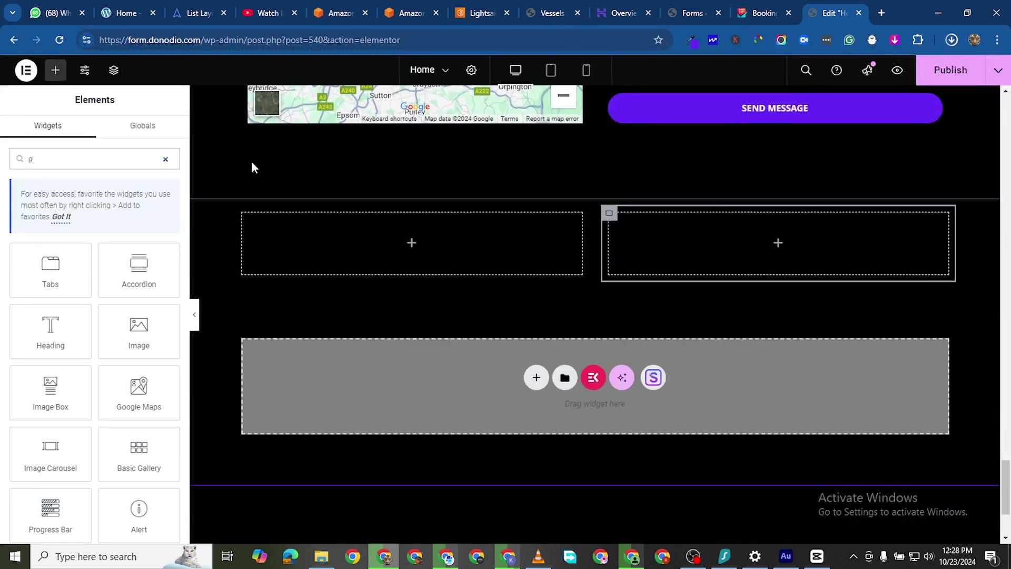
text(oogle)
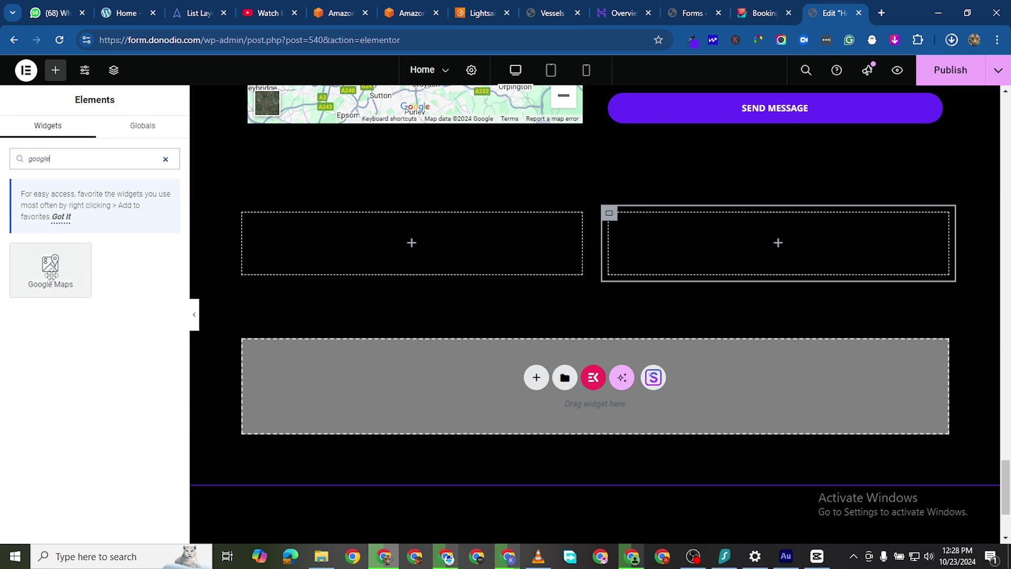
drag(50, 266, 299, 396)
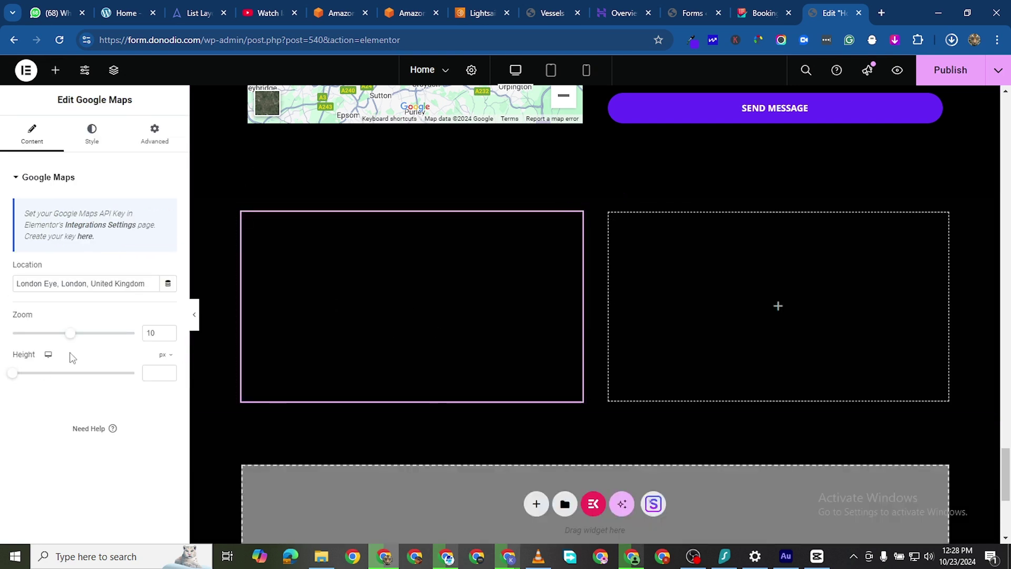
Set the new Google map's height to 450 px.
drag(12, 373, 48, 374)
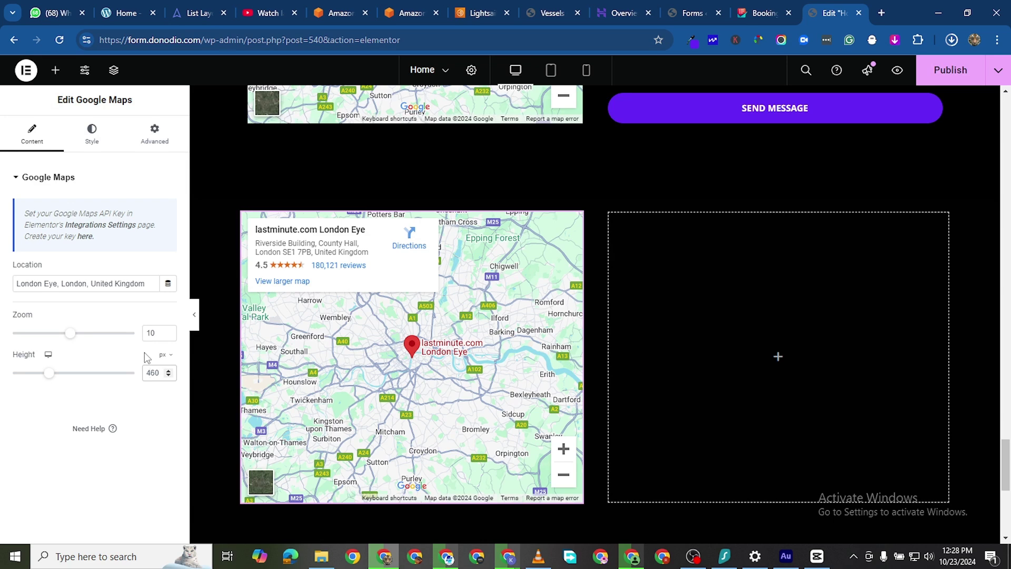
click(148, 373)
key(Delete)
text(5)
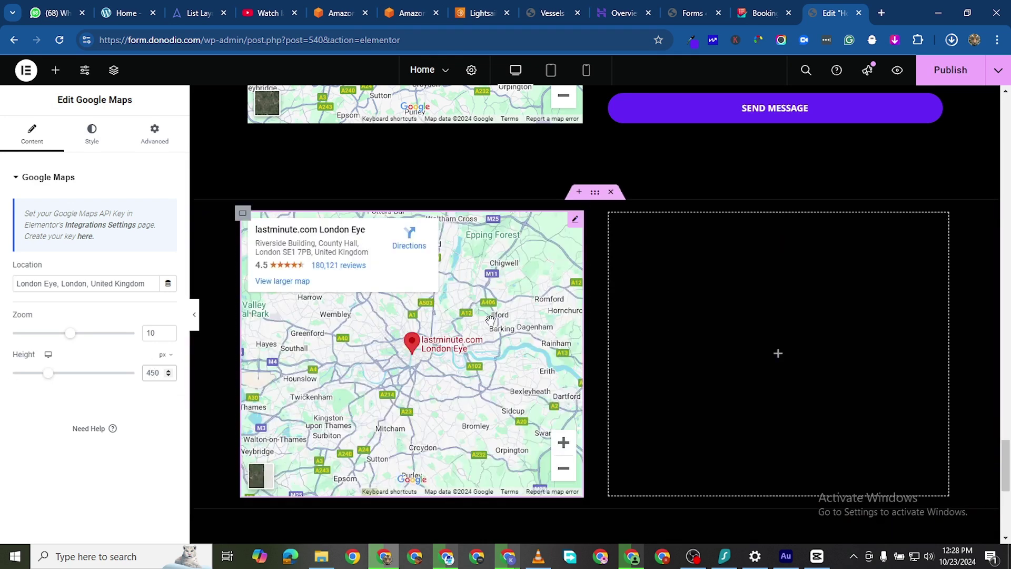
Add a Shortcode widget to the second inner container, paste [metform form_id="1468"] into it and check the embedded form.
click(55, 70)
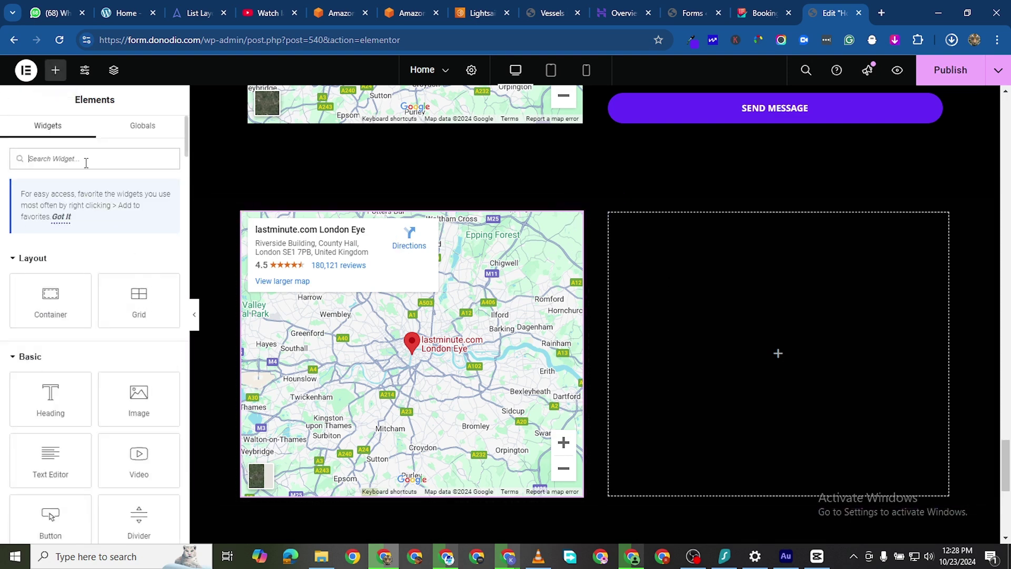
text(shortcode)
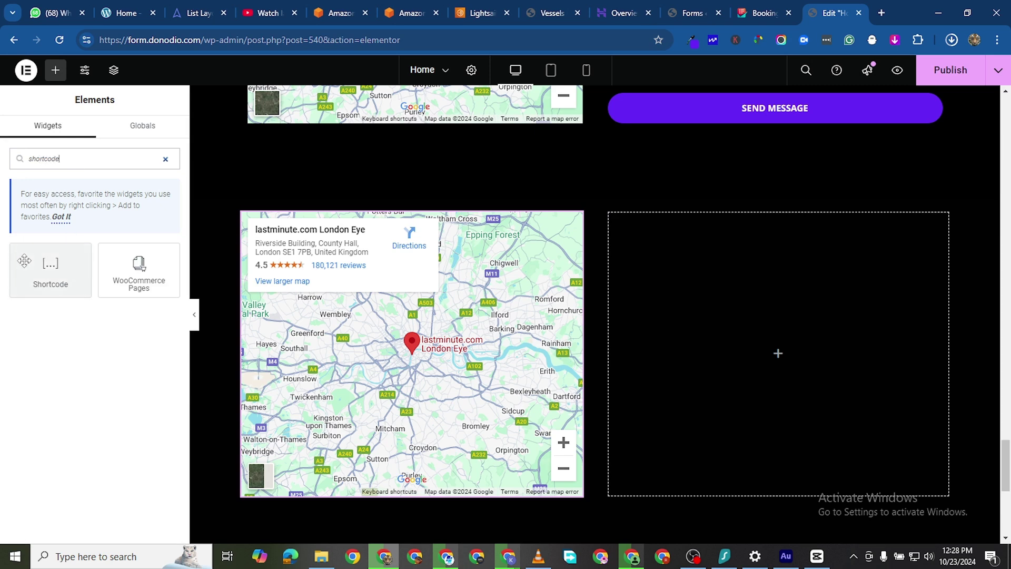
drag(24, 261, 830, 357)
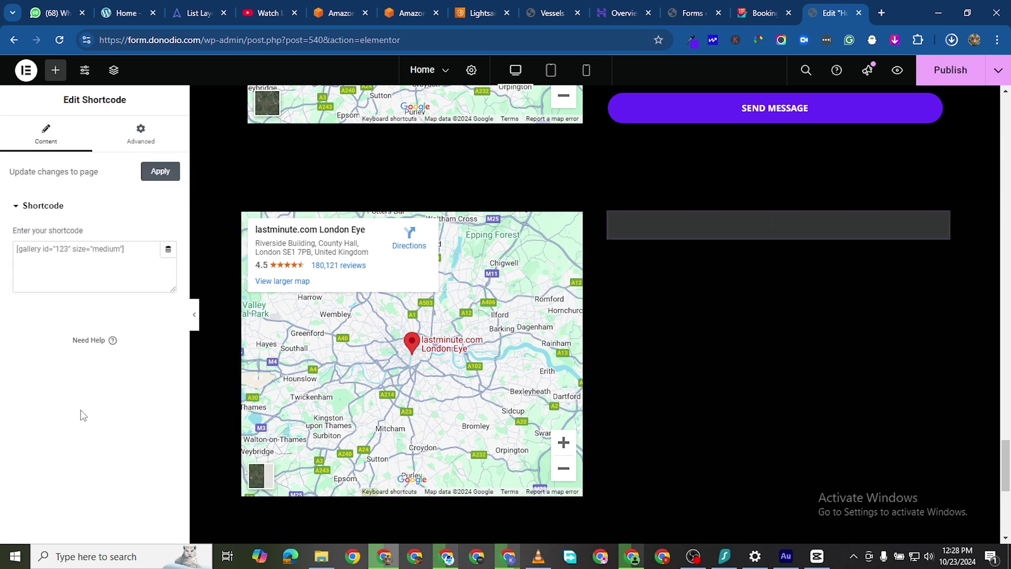
right_click(59, 247)
click(125, 386)
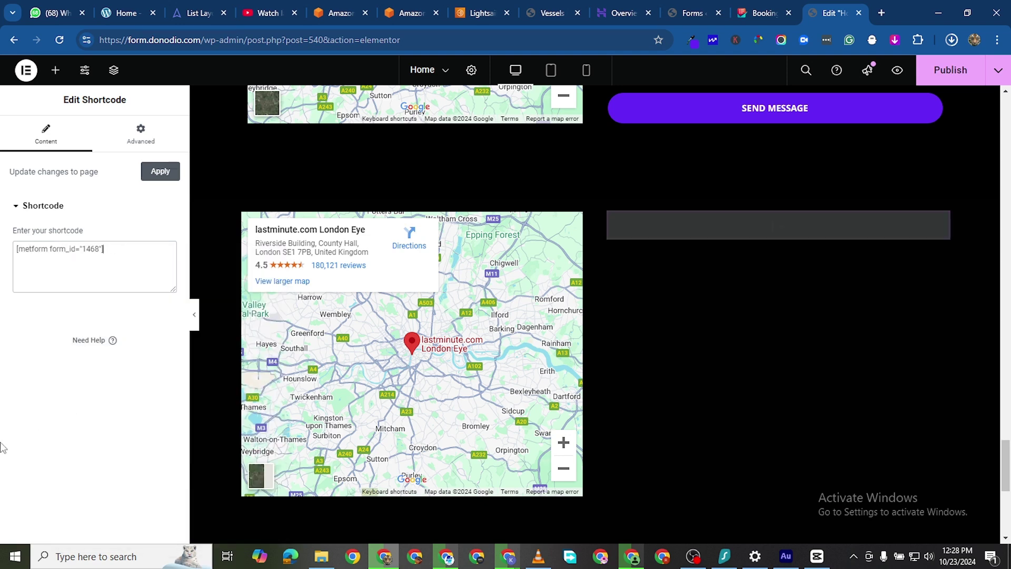
scroll(758, 388, down, 3)
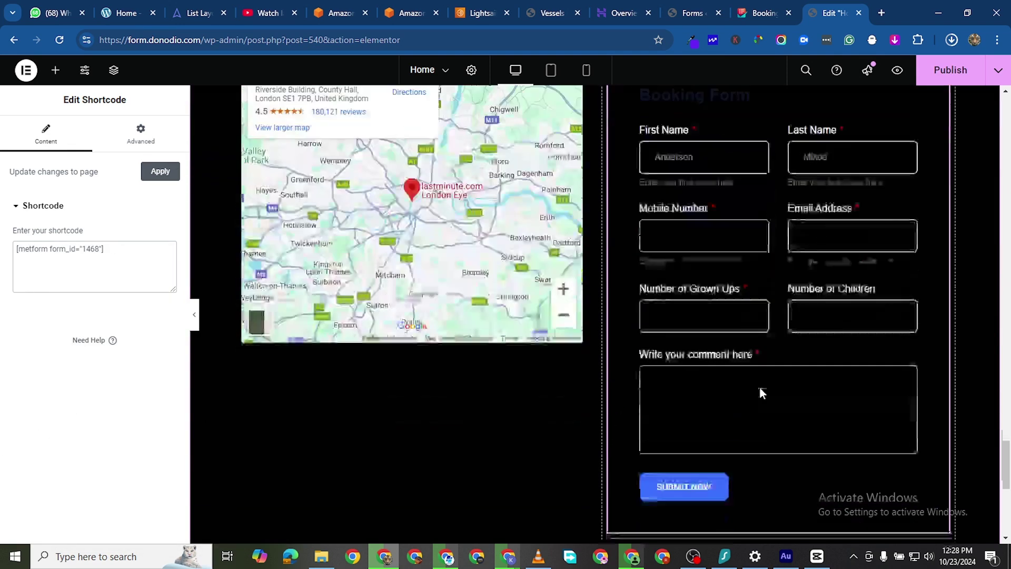
scroll(708, 325, up, 2)
scroll(711, 342, up, 1)
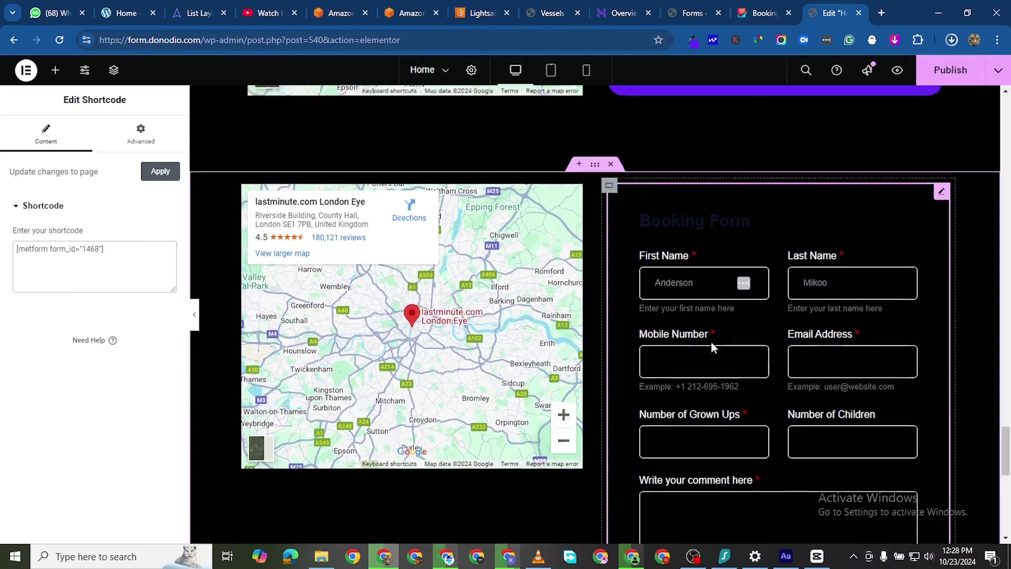
scroll(716, 341, down, 4)
scroll(721, 340, up, 2)
scroll(722, 340, up, 1)
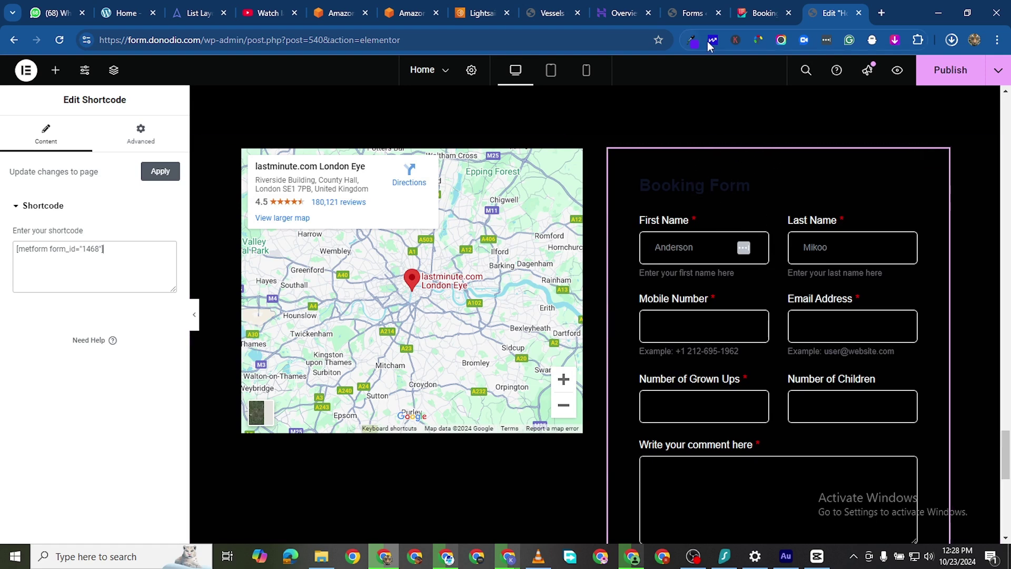
Return to the MetForm forms list and open the Contact Form for editing with Elementor.
click(690, 13)
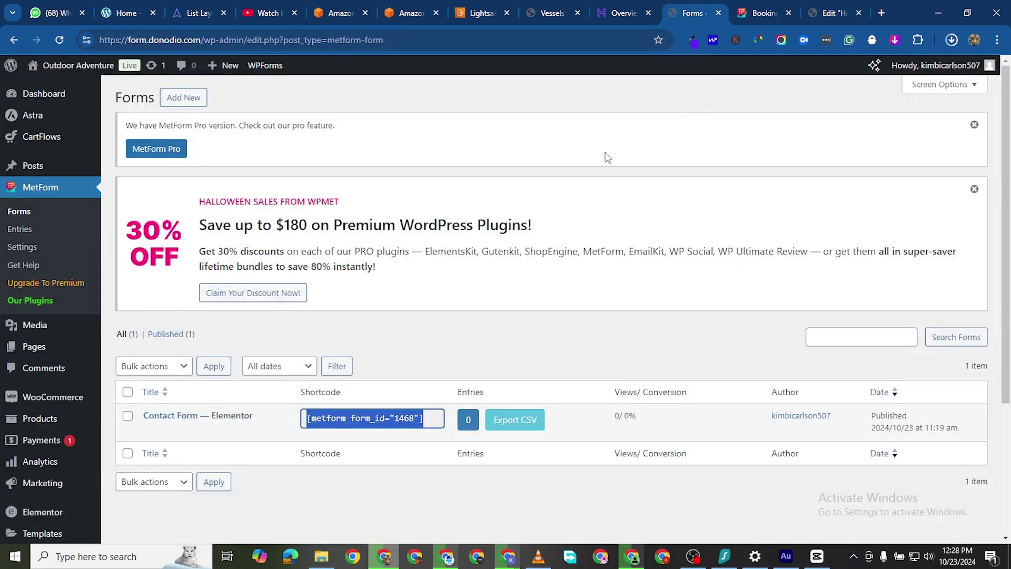
click(757, 15)
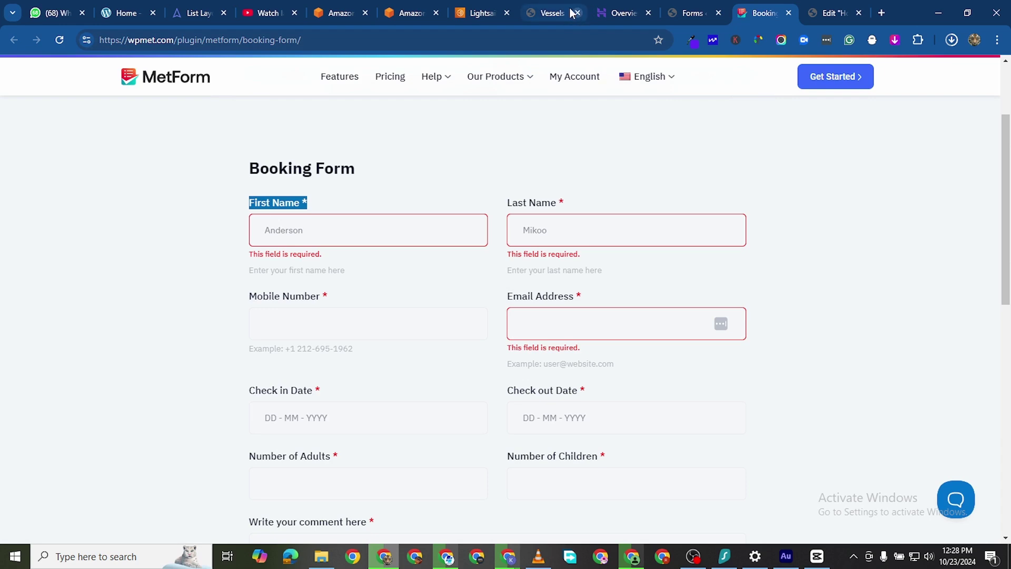
click(627, 14)
click(693, 13)
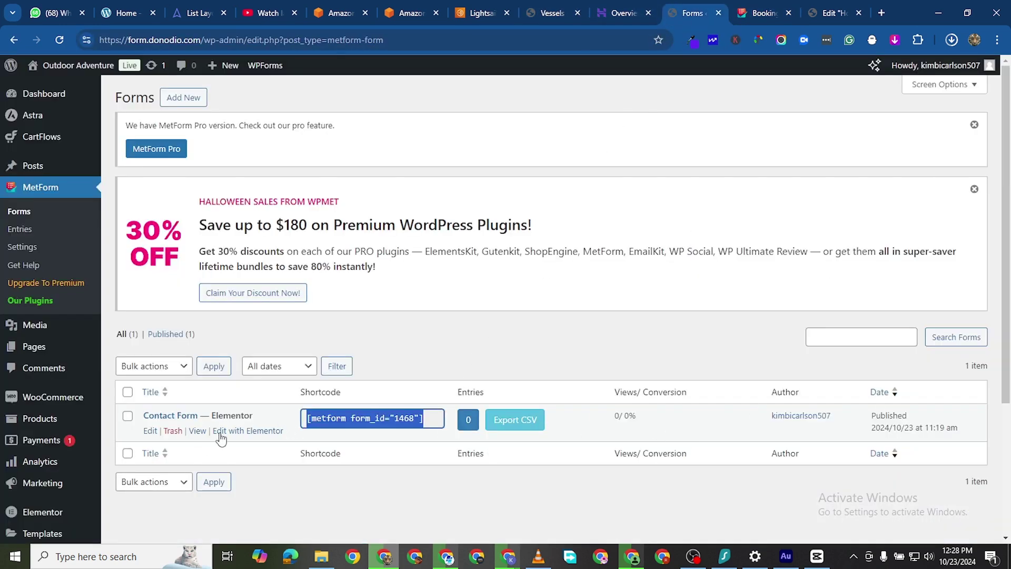
click(221, 436)
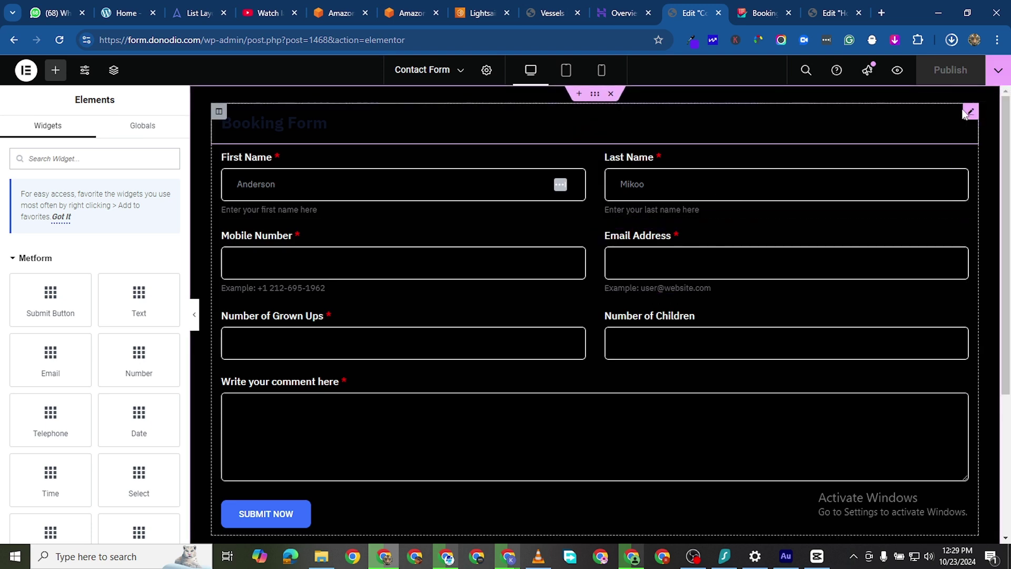
Set the Booking Form heading's text color to white.
click(968, 113)
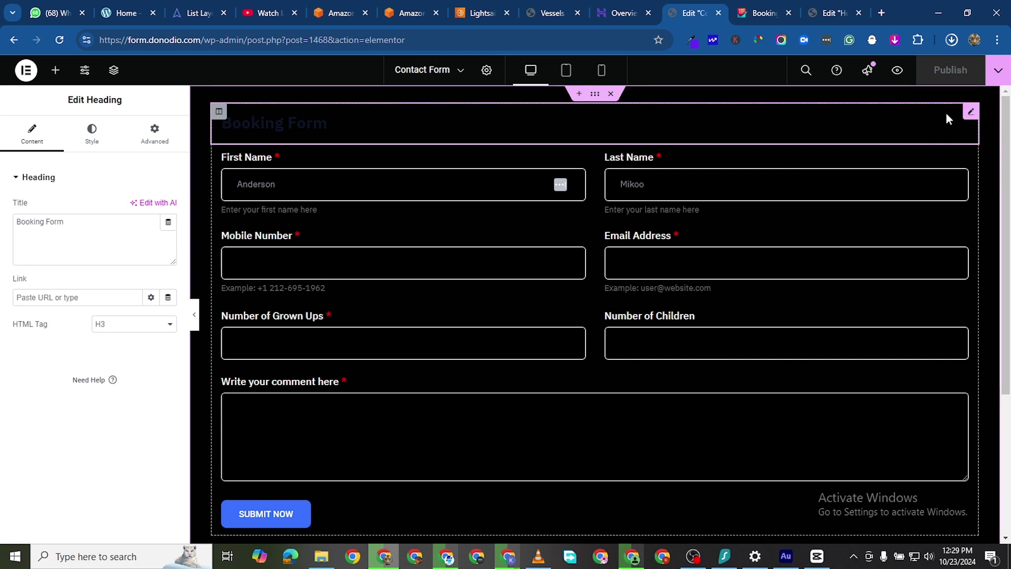
click(91, 134)
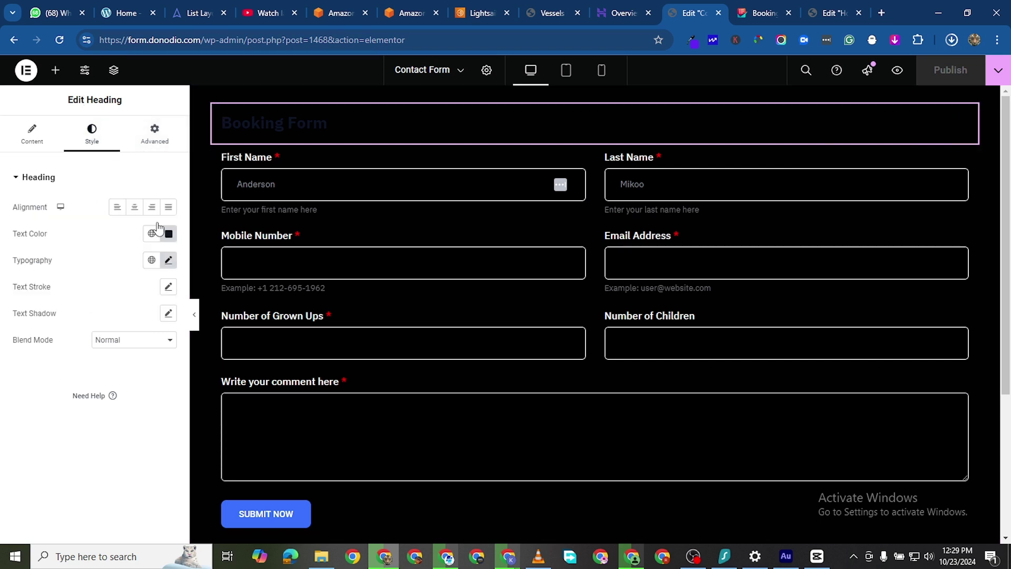
click(169, 233)
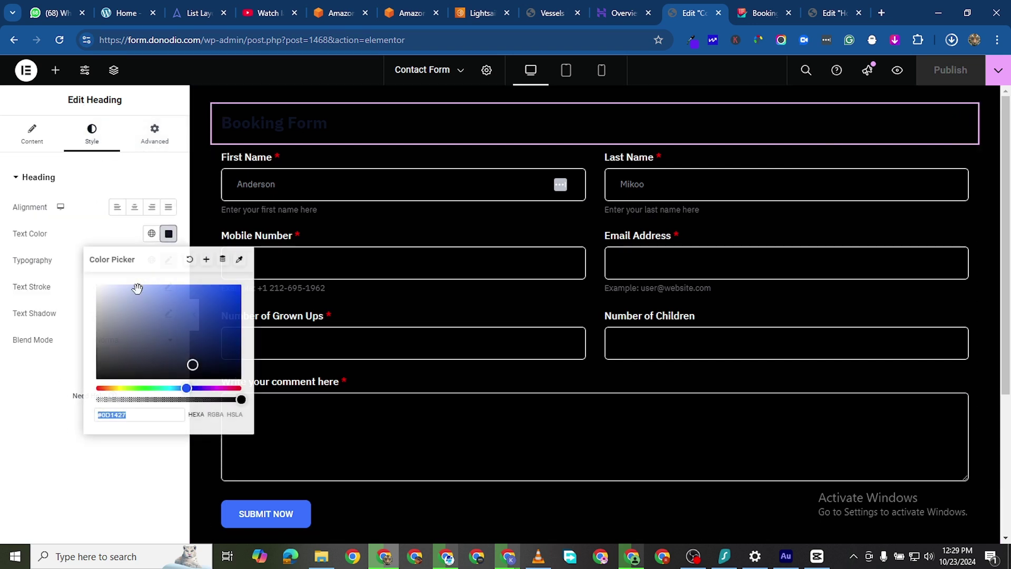
click(4, 495)
Delete the Booking Form heading from the Contact Form.
right_click(972, 117)
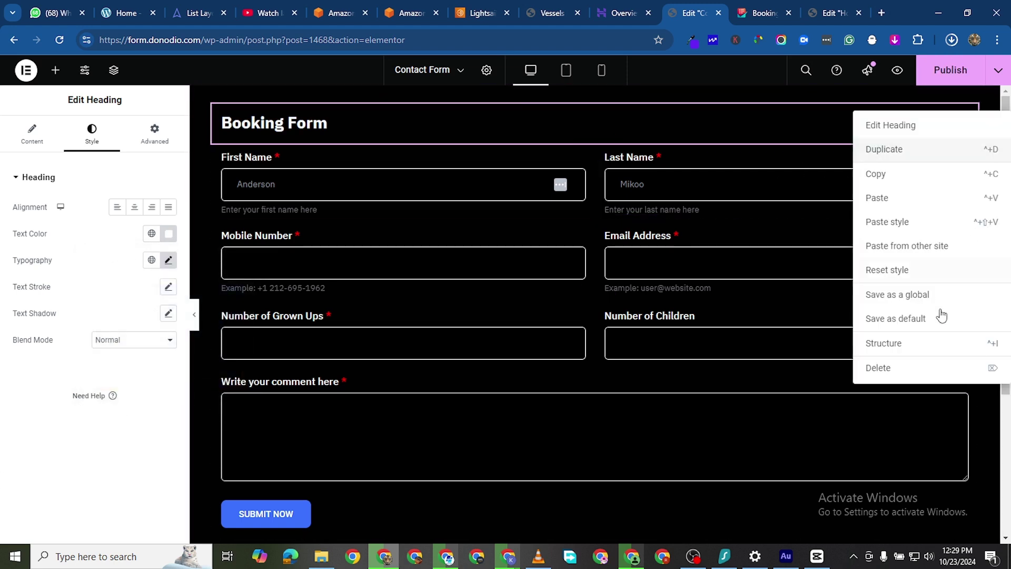
key(Delete)
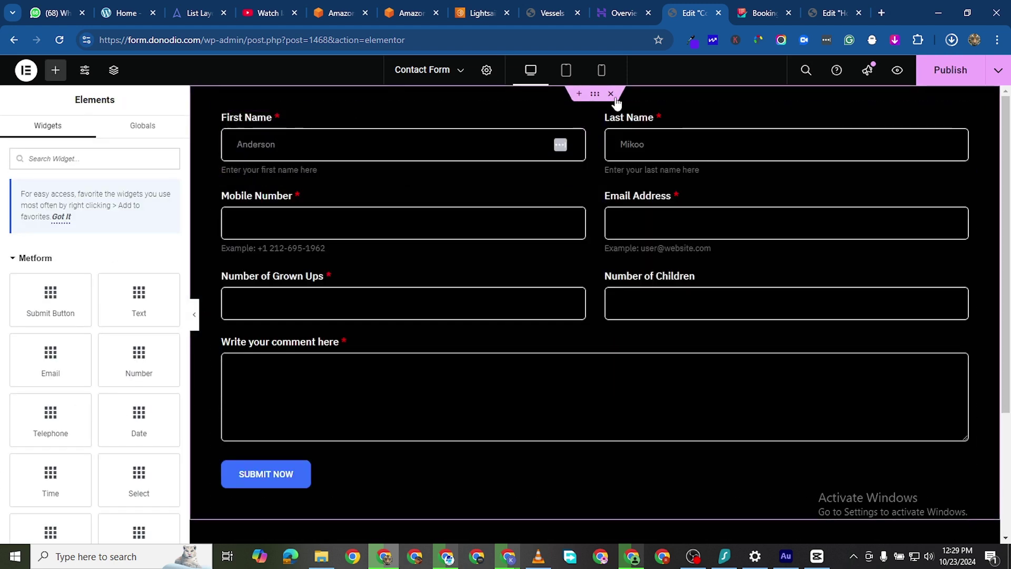
Set the Contact Form section's padding to 10 px top and 15 px right, bottom and left, and publish the form.
click(594, 96)
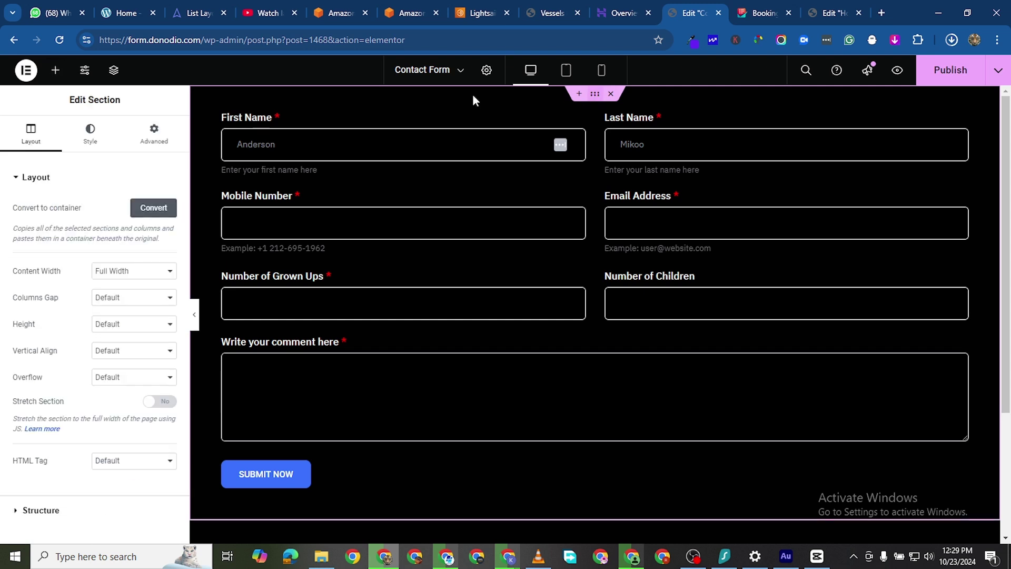
click(158, 132)
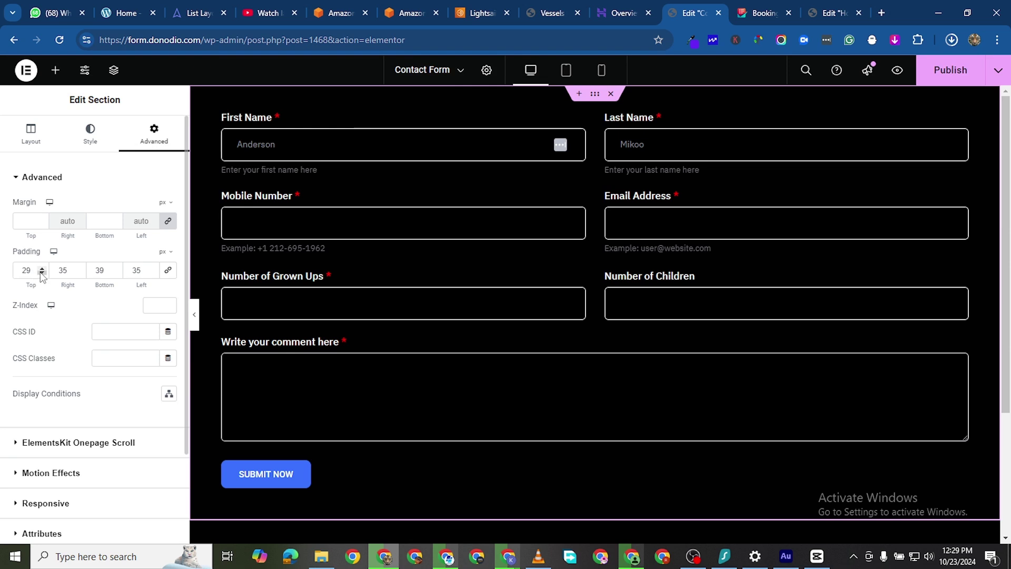
drag(41, 273, 80, 273)
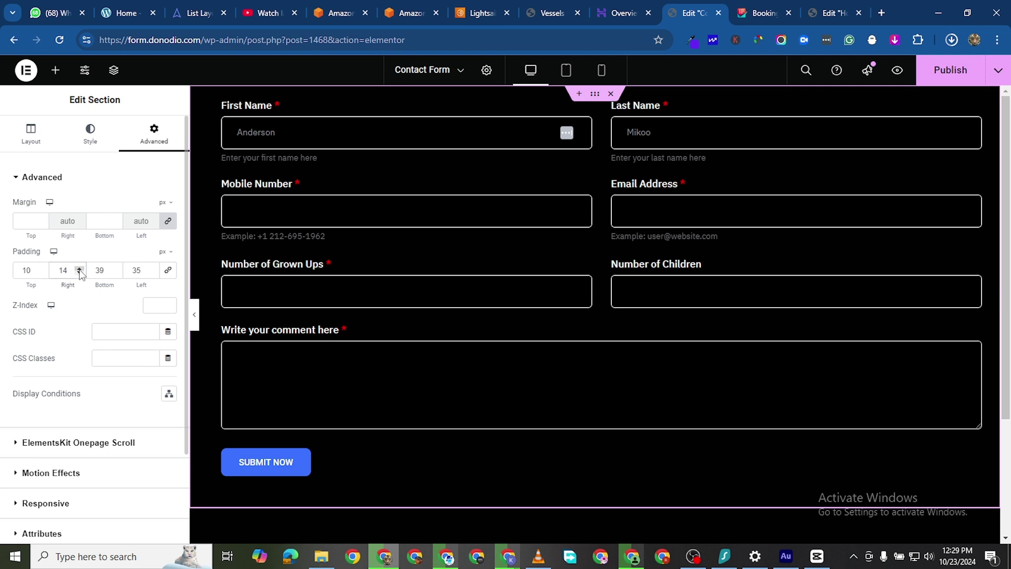
click(80, 269)
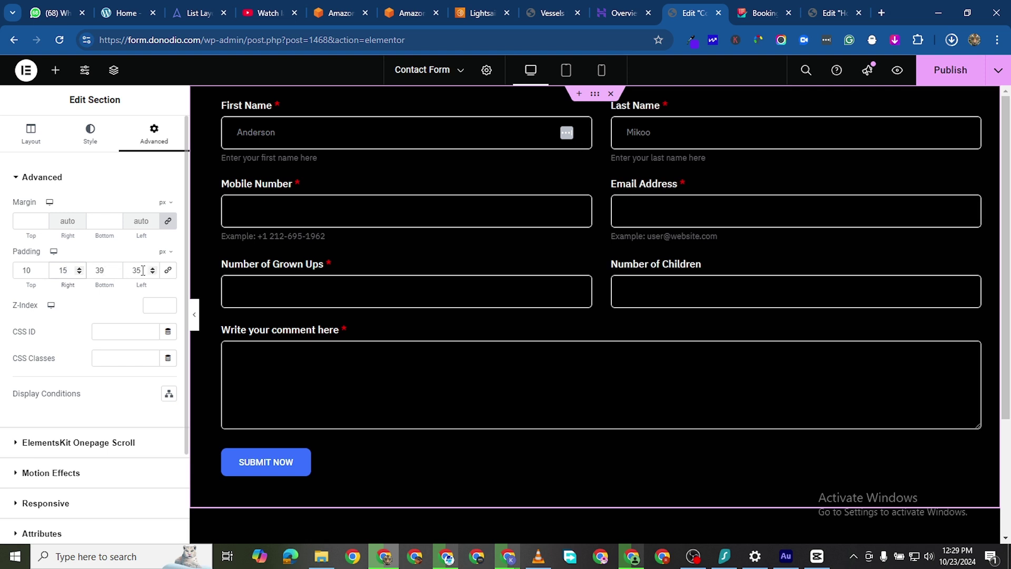
drag(117, 273, 153, 273)
click(116, 268)
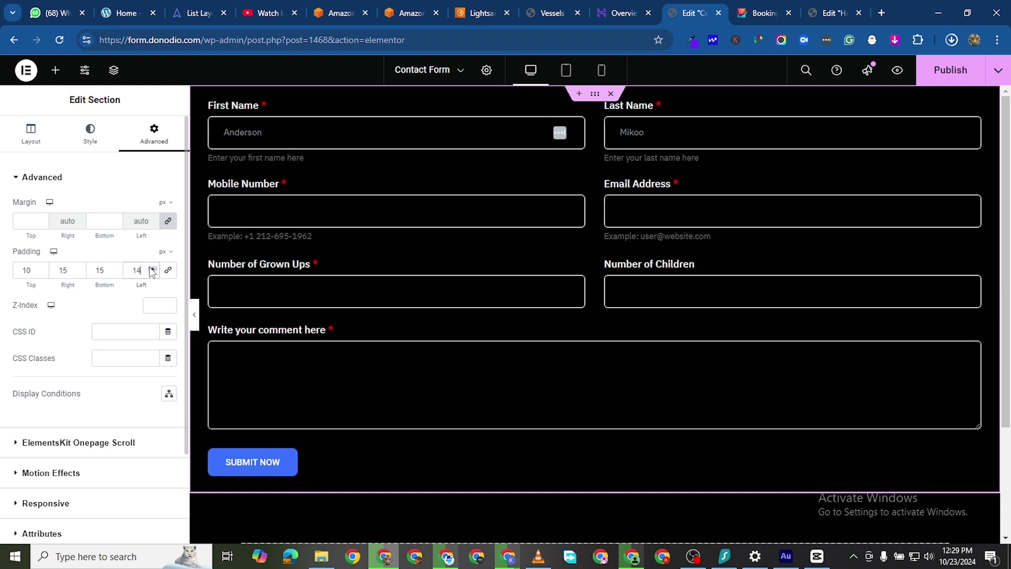
click(153, 268)
click(950, 70)
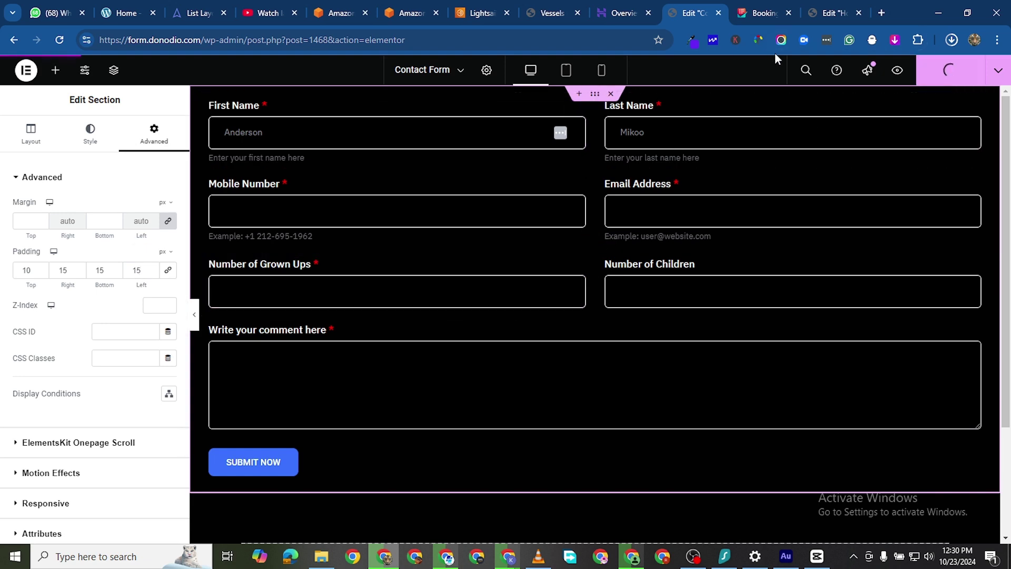
Publish the home page, reload its editor and check the embedded form beside the map.
click(841, 16)
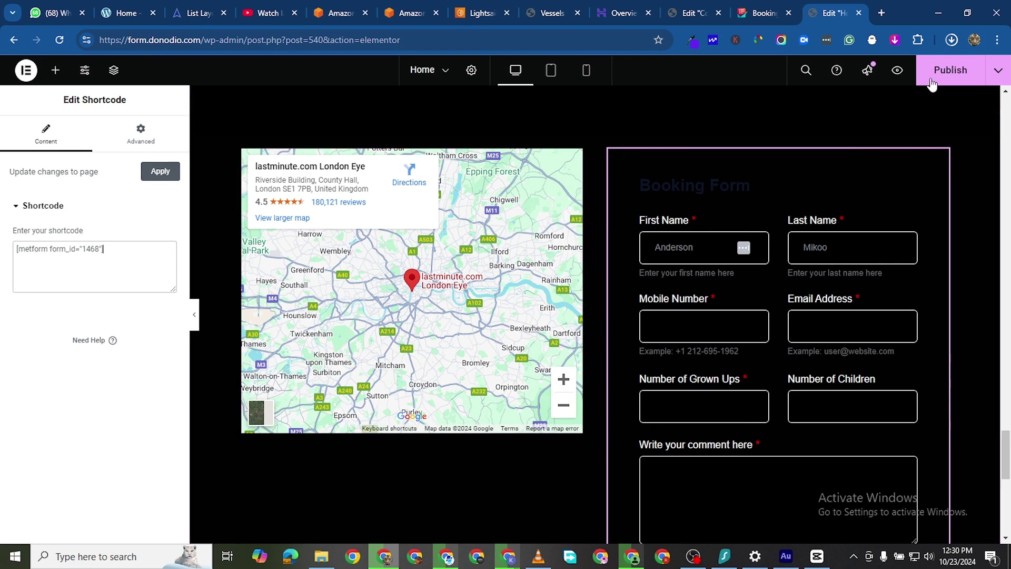
click(681, 19)
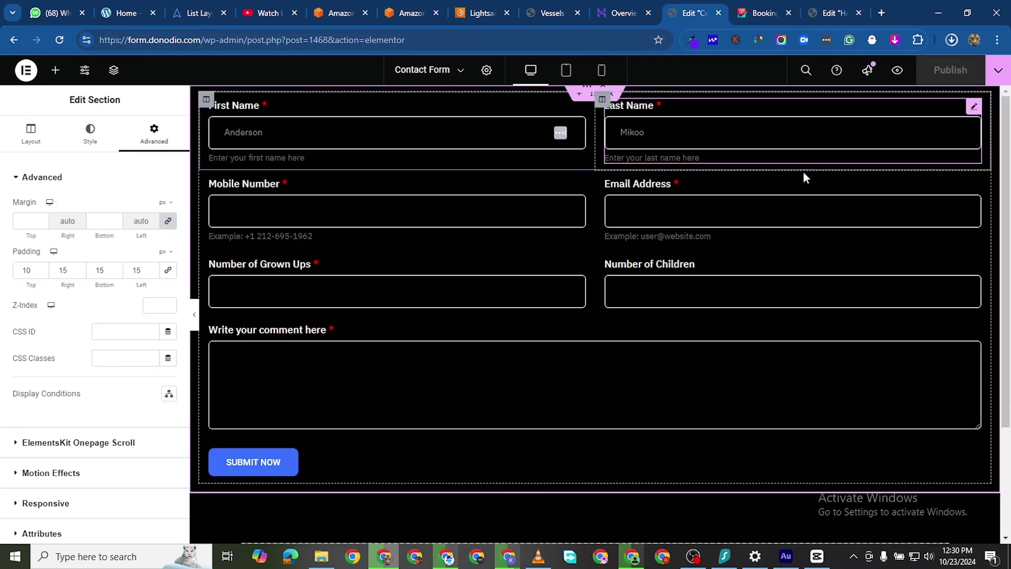
scroll(703, 262, down, 3)
click(834, 13)
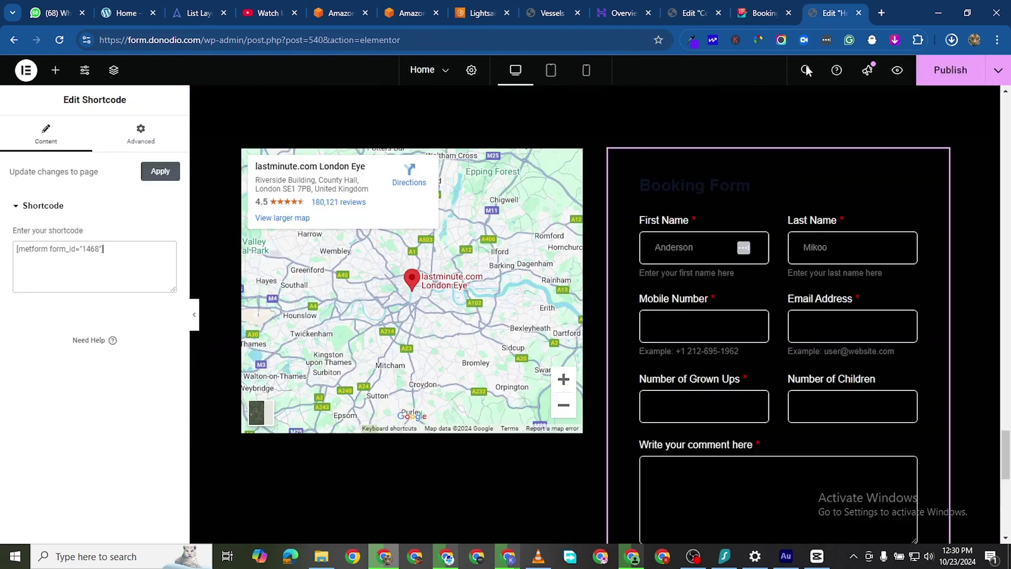
click(942, 73)
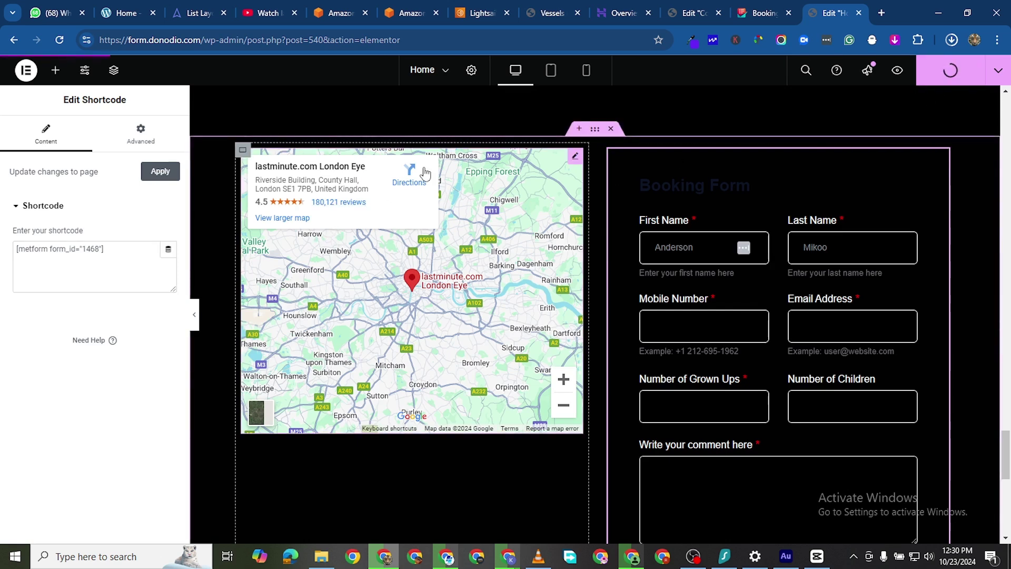
click(59, 42)
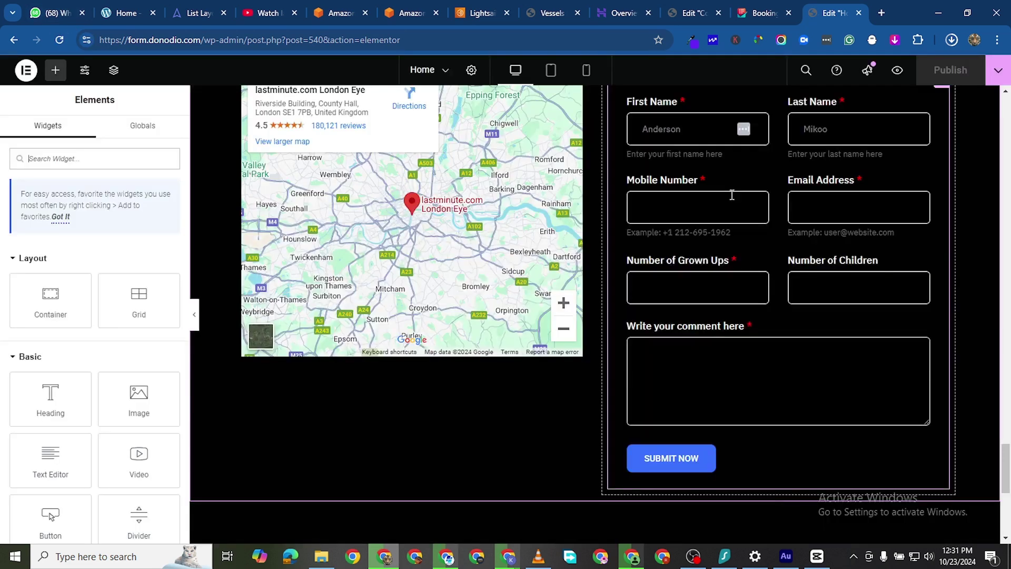
scroll(671, 237, up, 3)
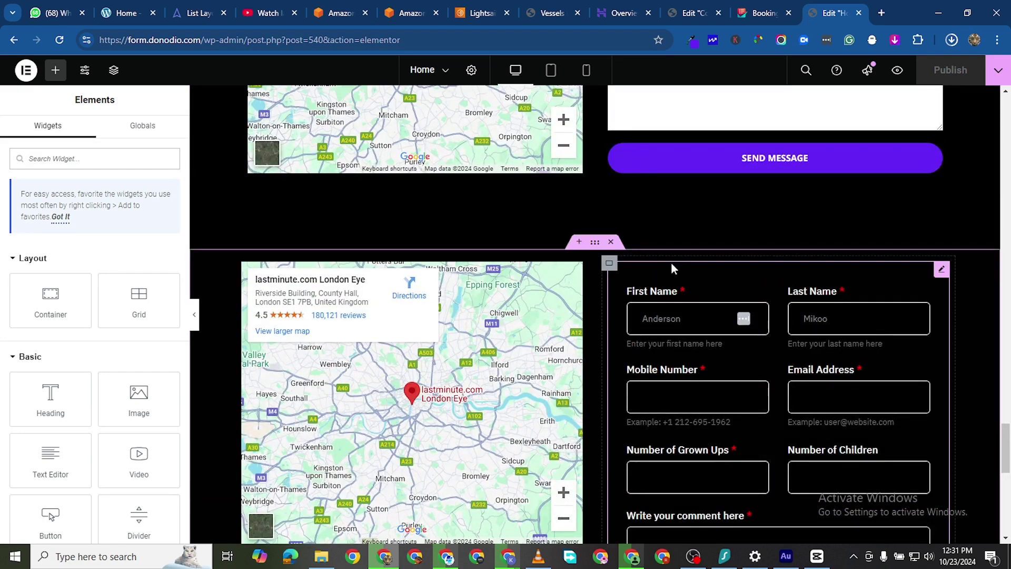
scroll(671, 266, down, 2)
scroll(842, 379, down, 1)
scroll(739, 469, up, 1)
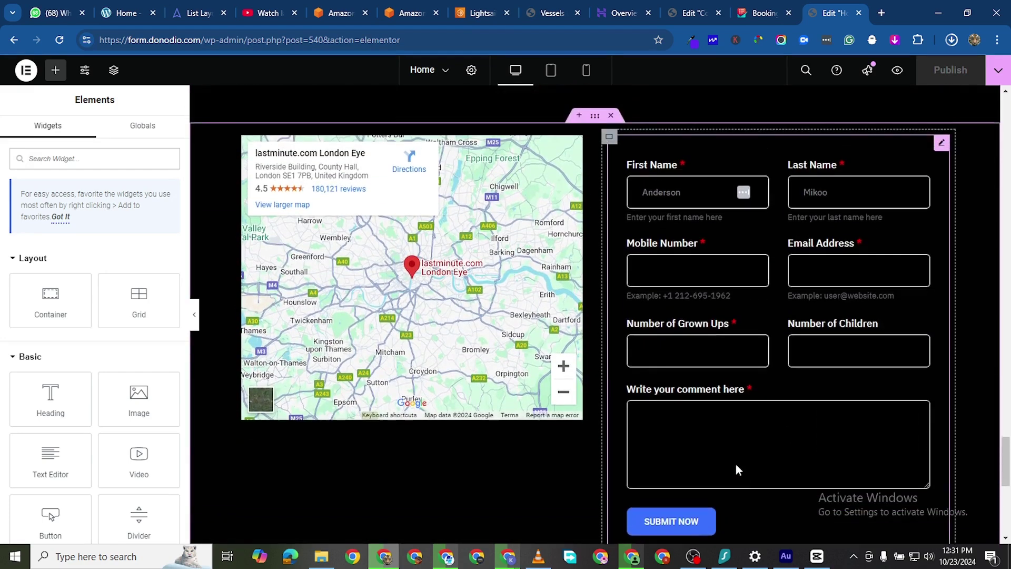
scroll(680, 526, down, 1)
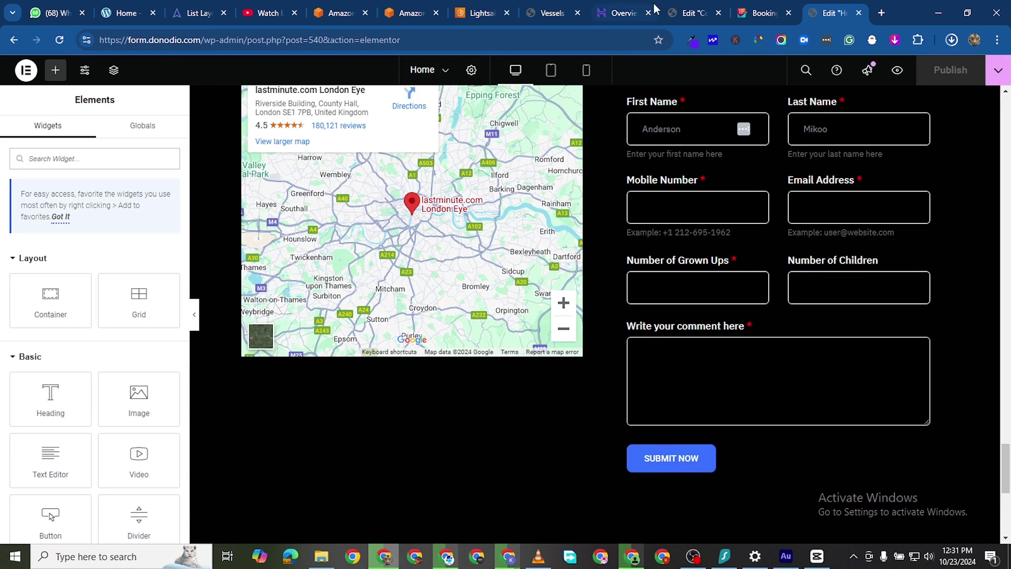
Return to the Contact Form editor and copy the hex code #6628f7 from the browser's color picker extension.
click(695, 16)
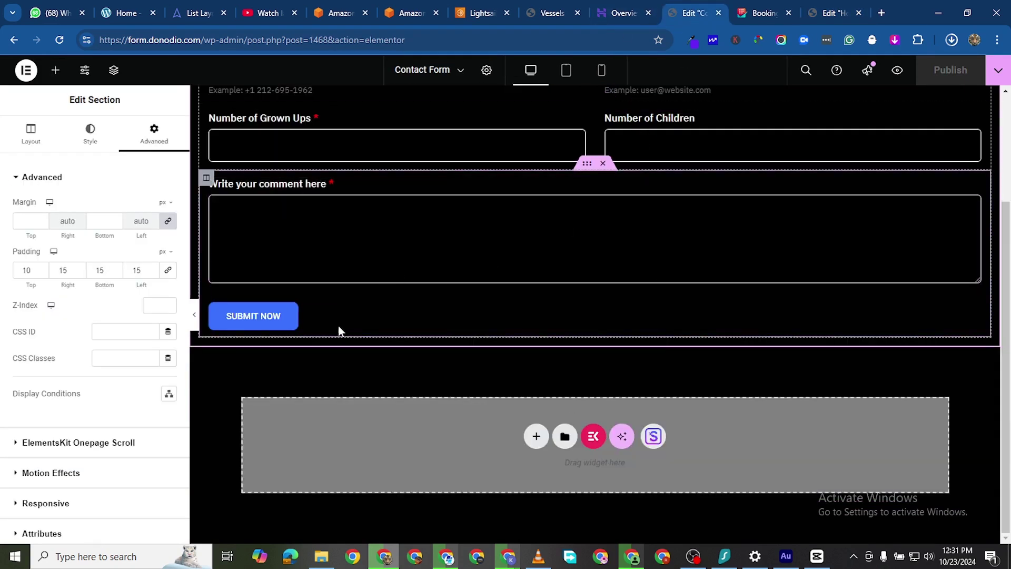
click(692, 40)
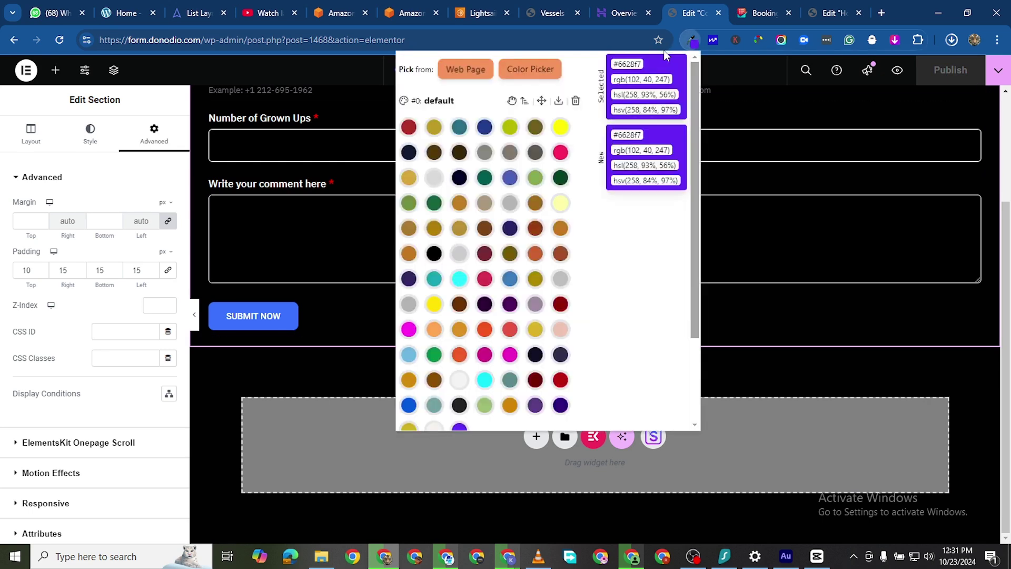
right_click(629, 67)
click(628, 65)
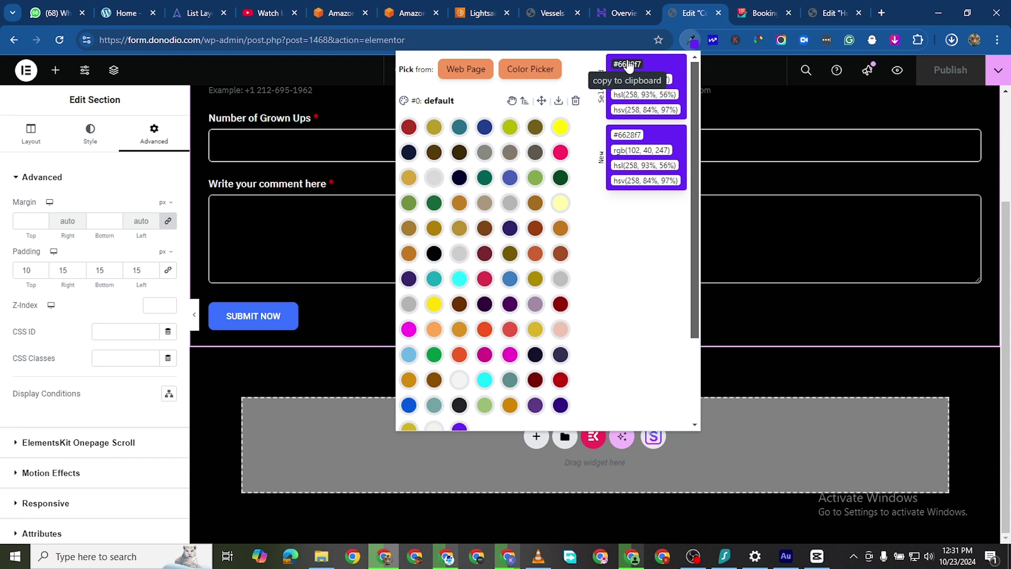
click(628, 65)
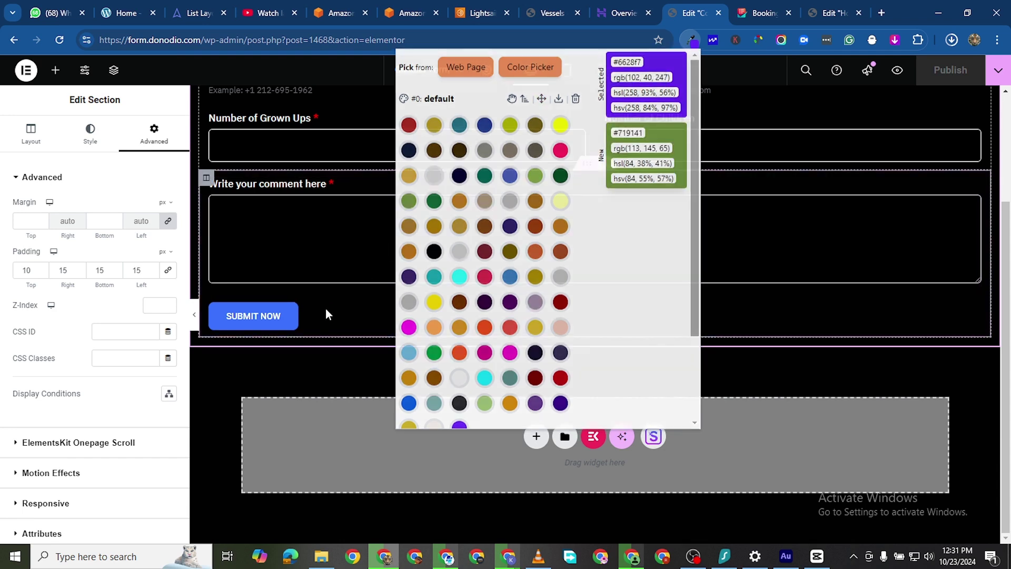
click(325, 309)
scroll(299, 315, up, 3)
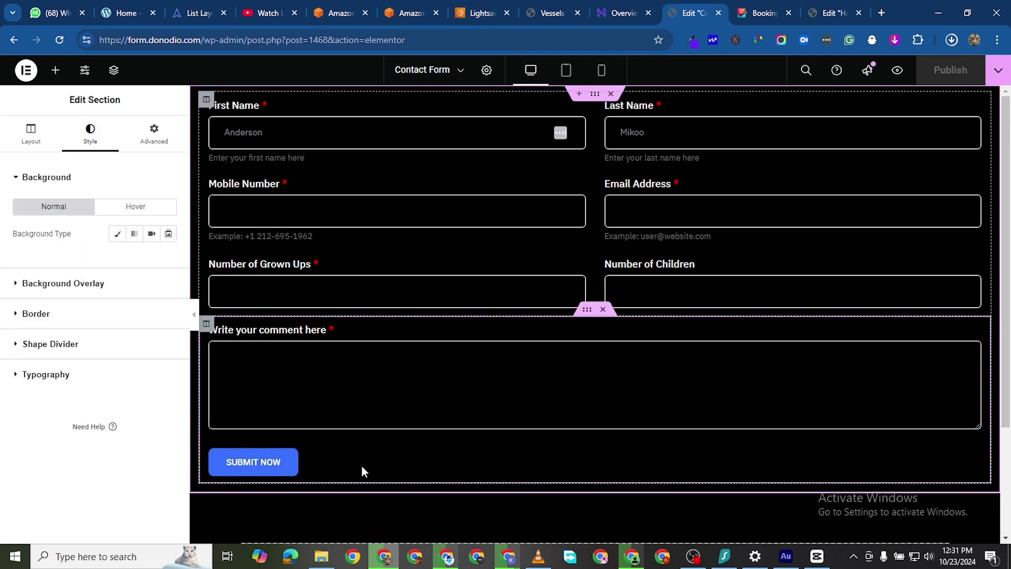
scroll(681, 443, down, 2)
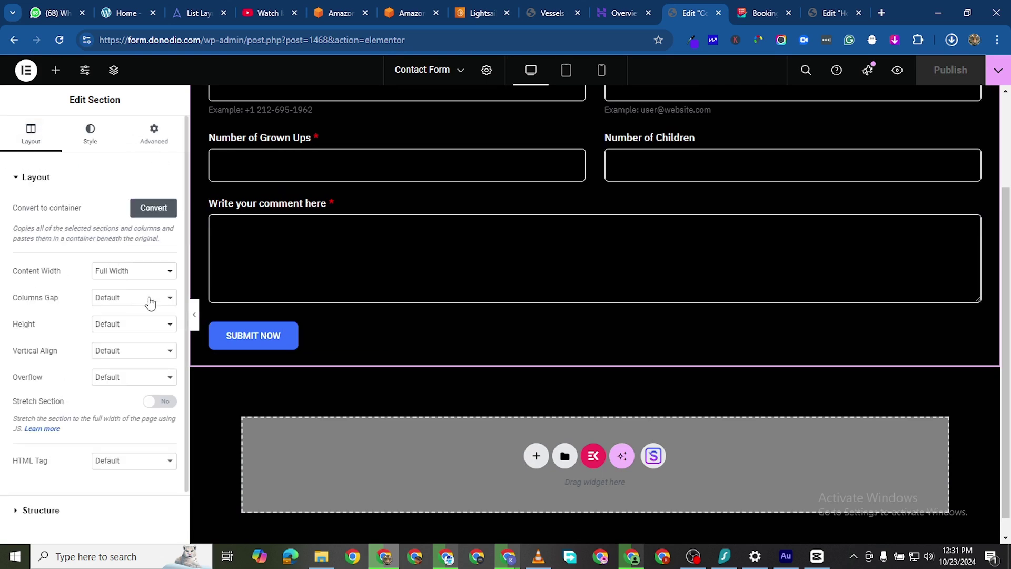
scroll(149, 300, down, 1)
scroll(410, 362, up, 2)
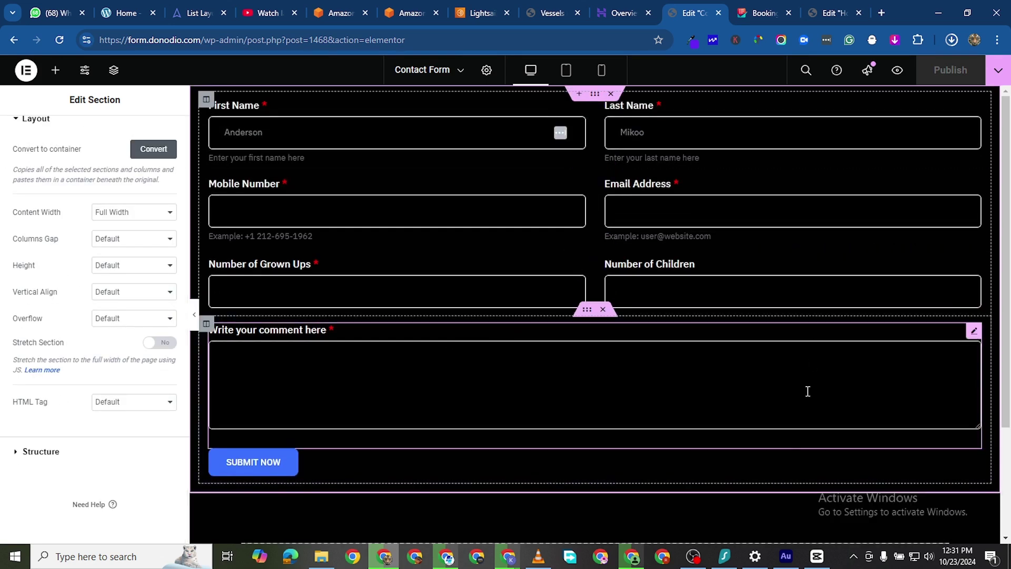
scroll(843, 395, down, 1)
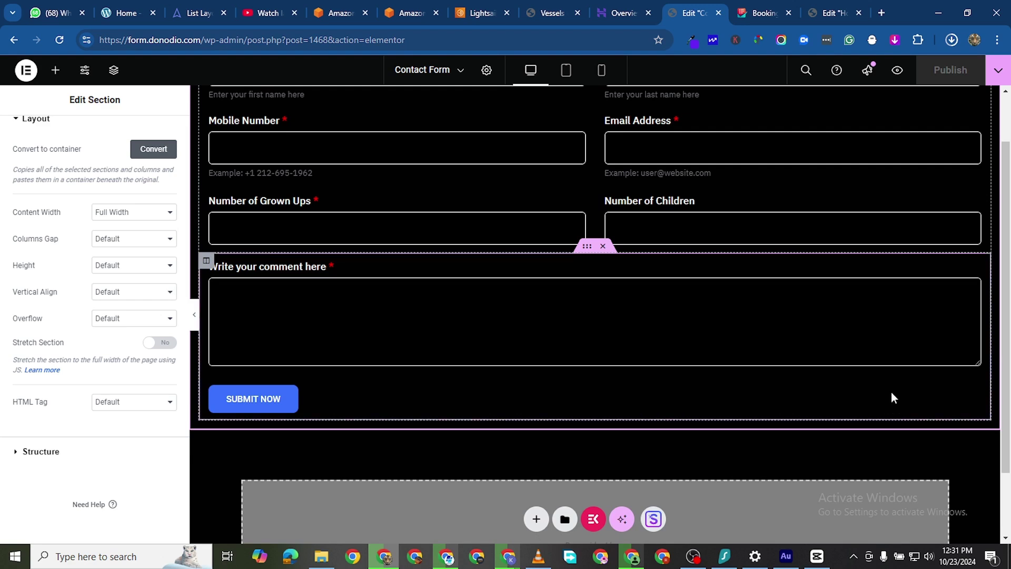
scroll(247, 337, up, 1)
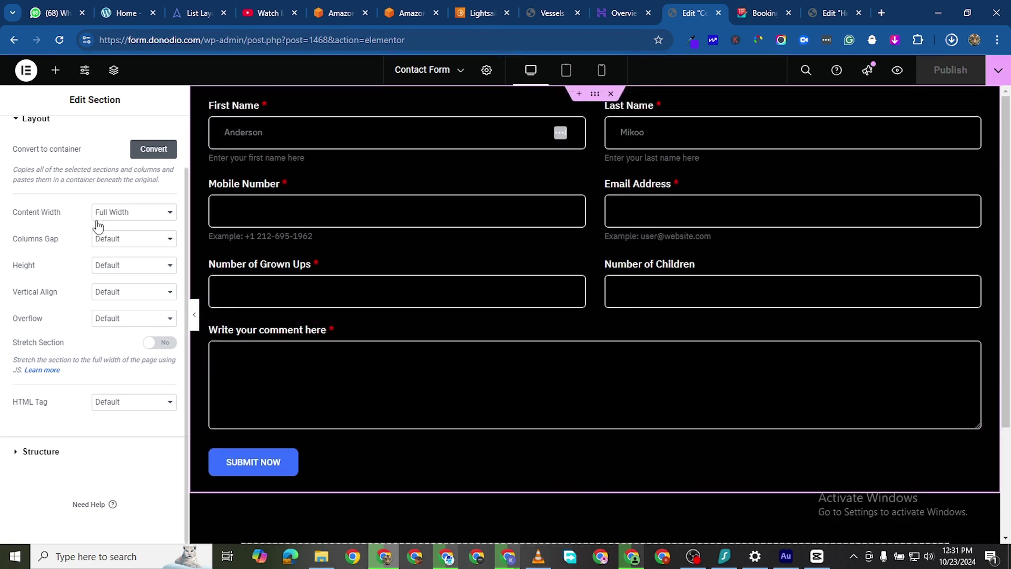
scroll(97, 227, up, 1)
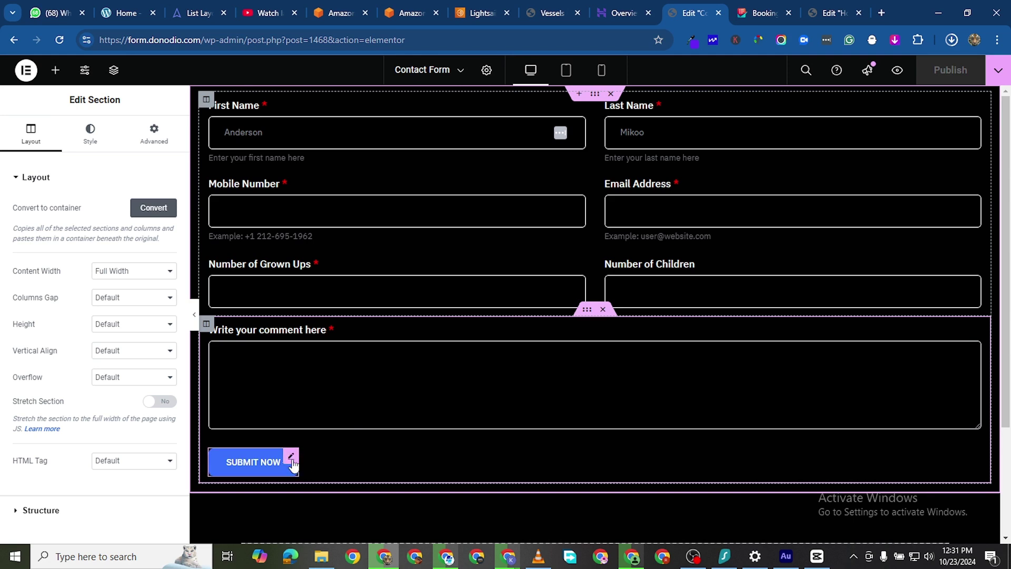
Set the Submit Now button's normal background color to #6628f7.
click(293, 456)
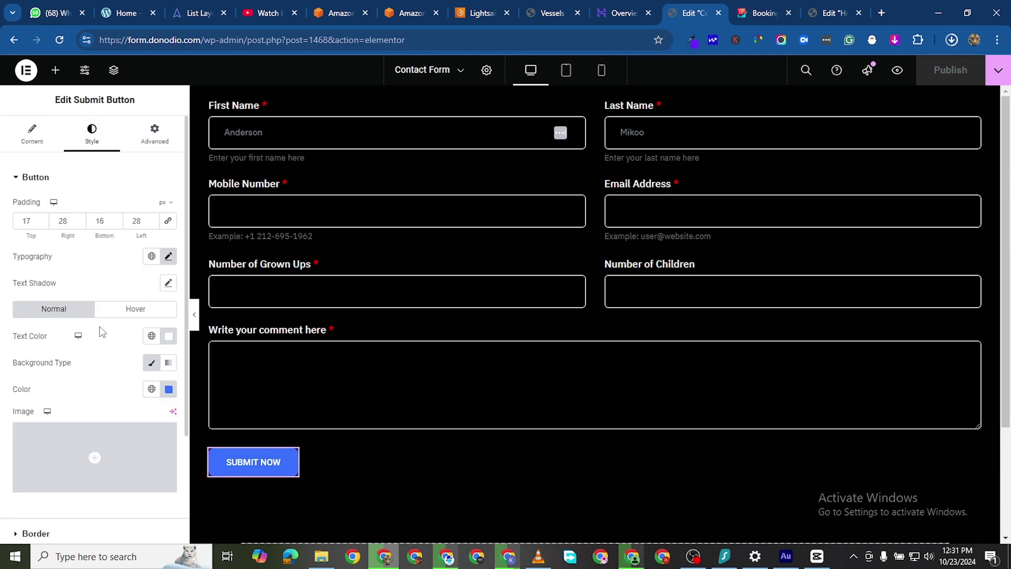
click(168, 389)
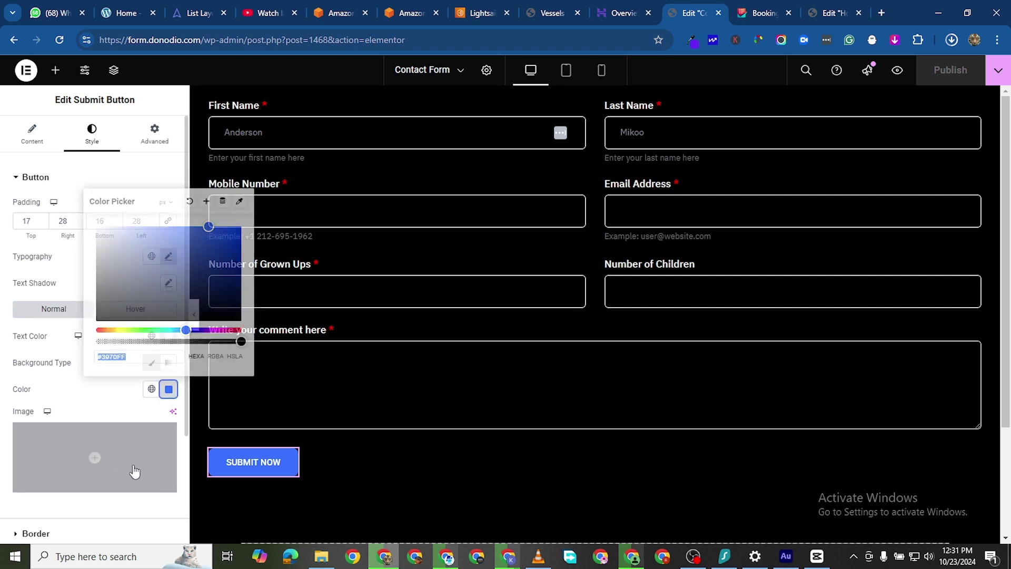
right_click(116, 363)
click(153, 85)
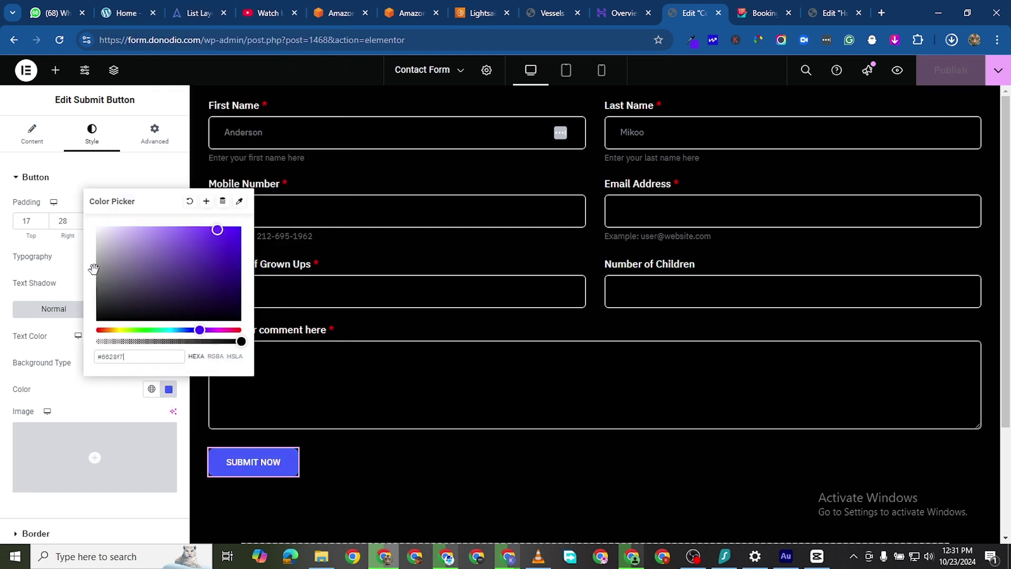
click(309, 461)
Look through the Submit Now button's content, hidden input and style settings.
click(31, 134)
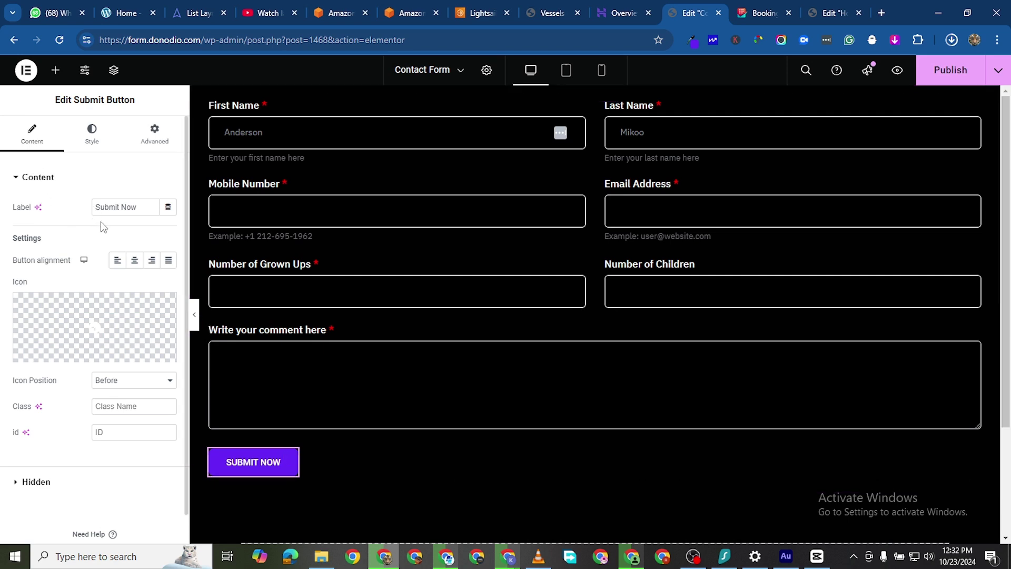
scroll(97, 255, down, 1)
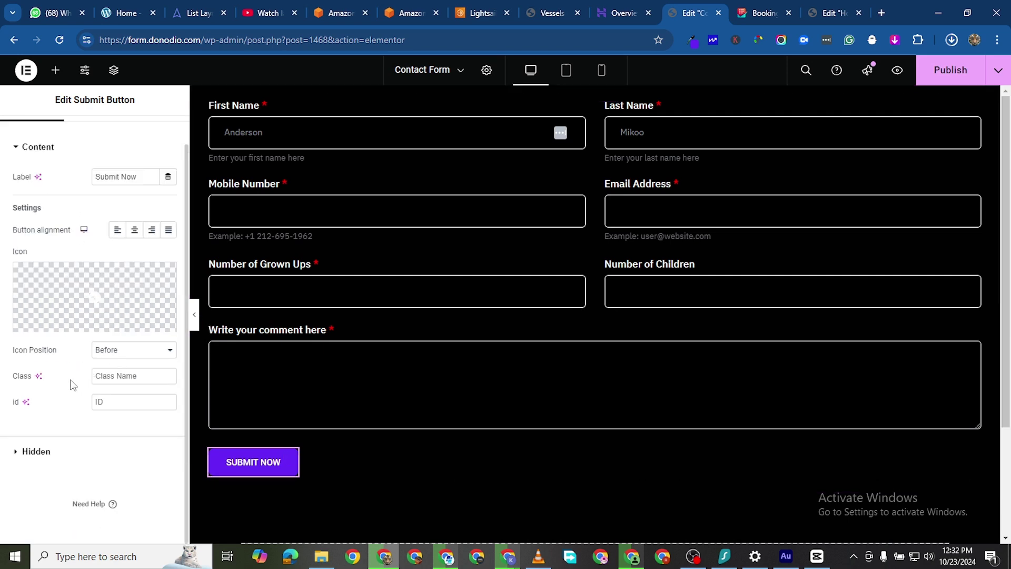
scroll(102, 282, up, 1)
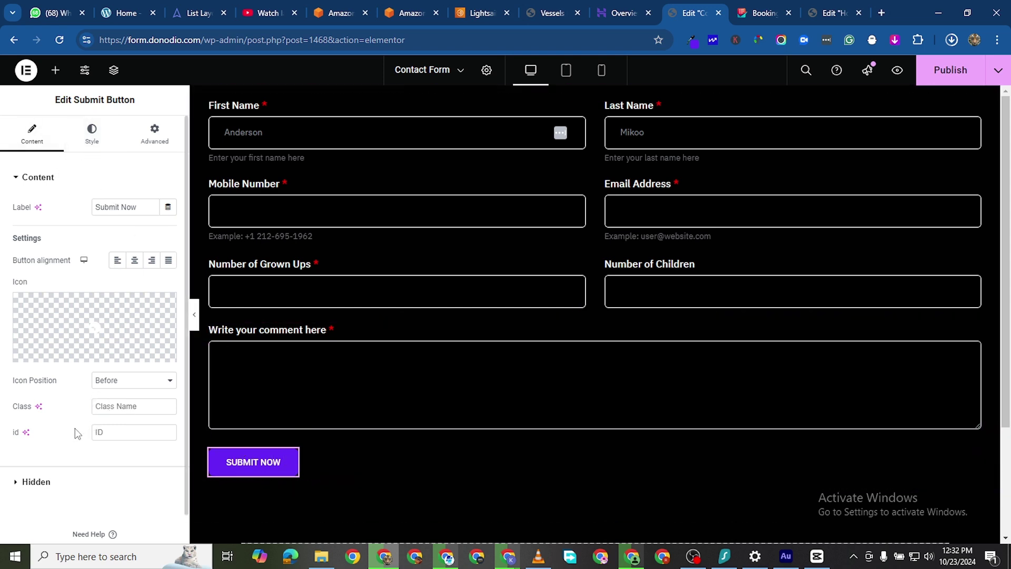
click(33, 482)
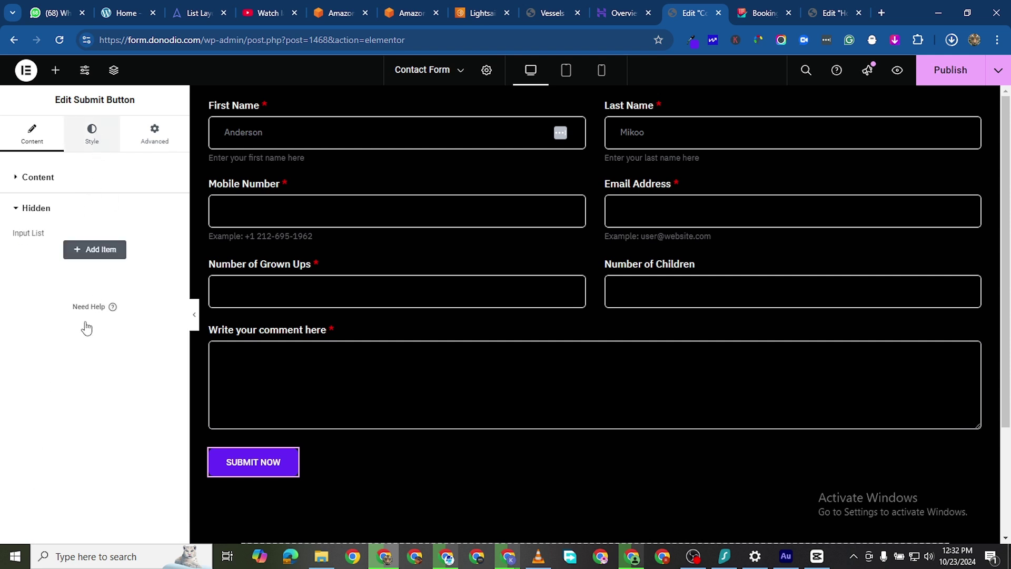
click(91, 135)
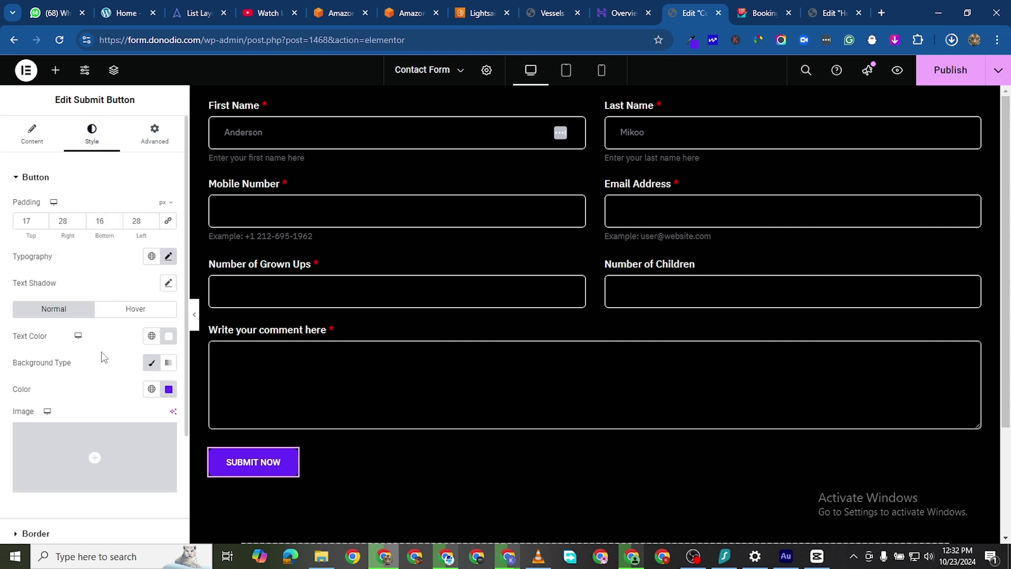
scroll(103, 357, down, 3)
scroll(79, 394, up, 3)
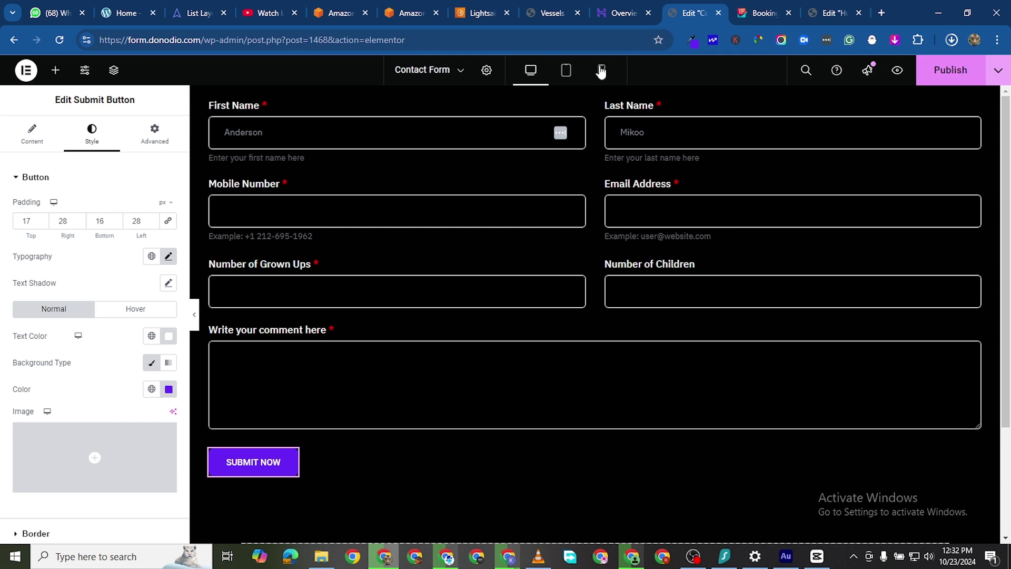
Save the Contact Form and go back to the home page editor to view the embedded form.
key(ctrl+s)
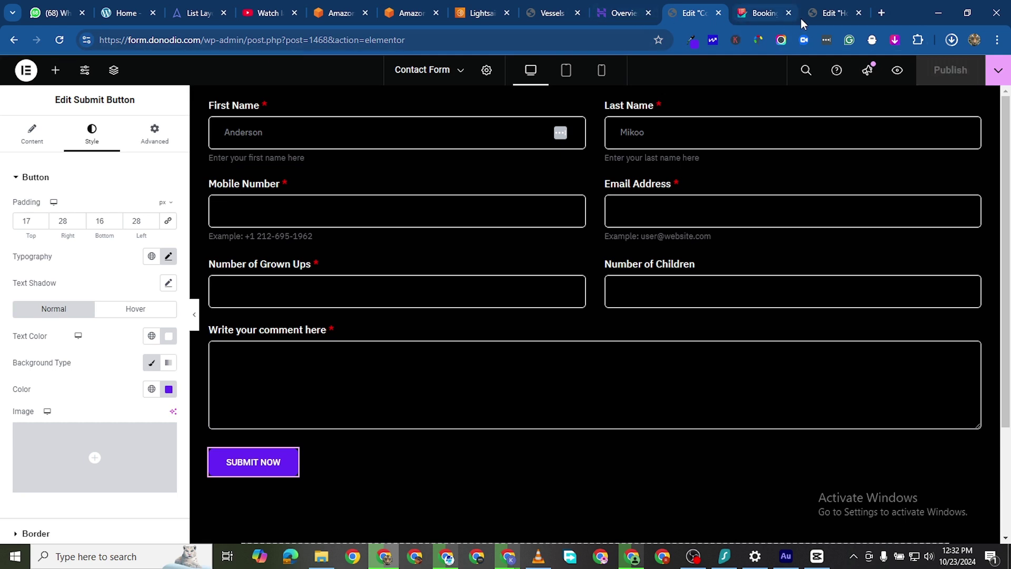
click(828, 13)
scroll(574, 298, up, 1)
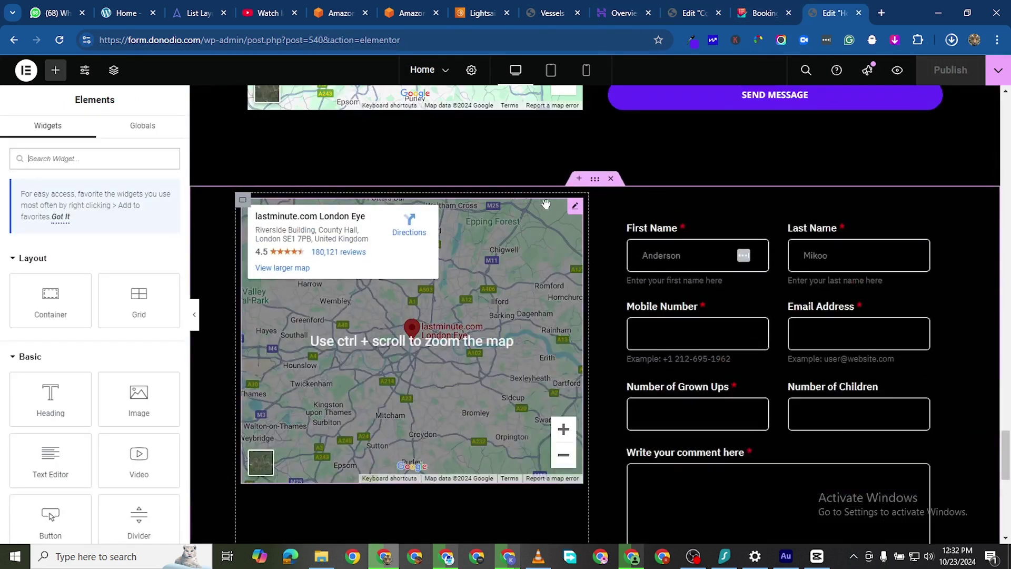
Set the height of the Google map beside the embedded form to 630 px and view the section without the settings panel.
click(572, 208)
scroll(287, 424, down, 3)
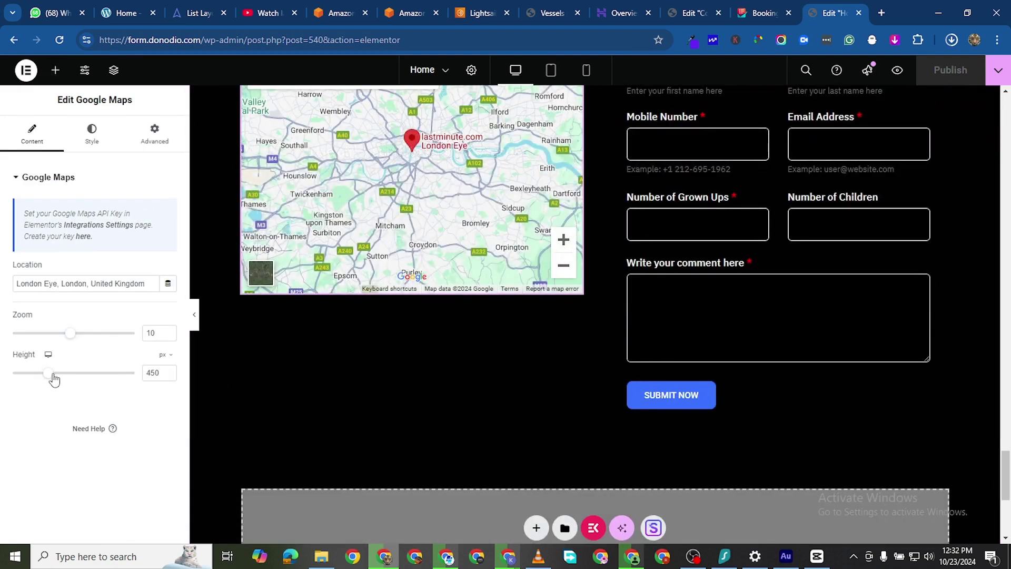
drag(49, 374, 66, 385)
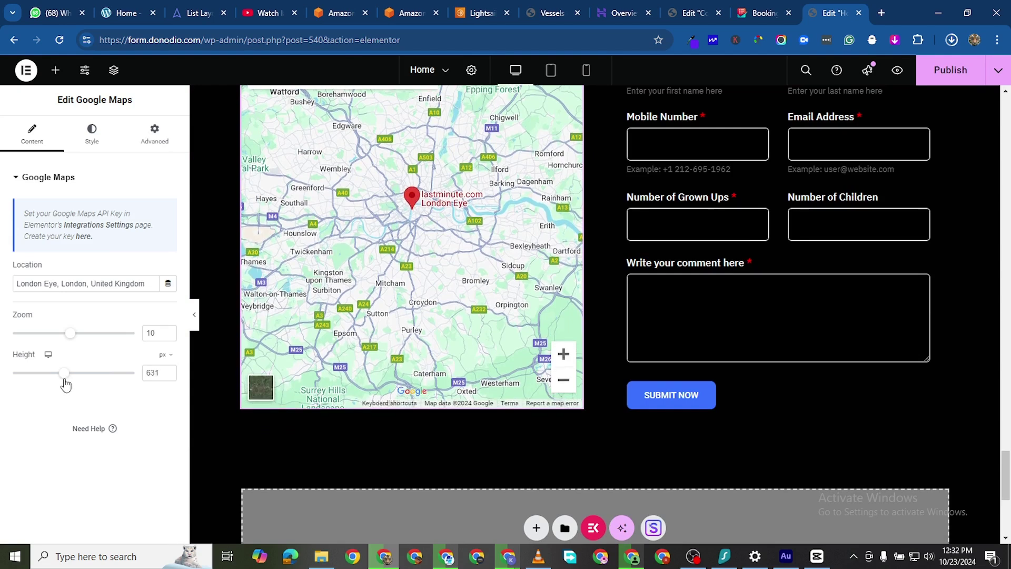
click(168, 376)
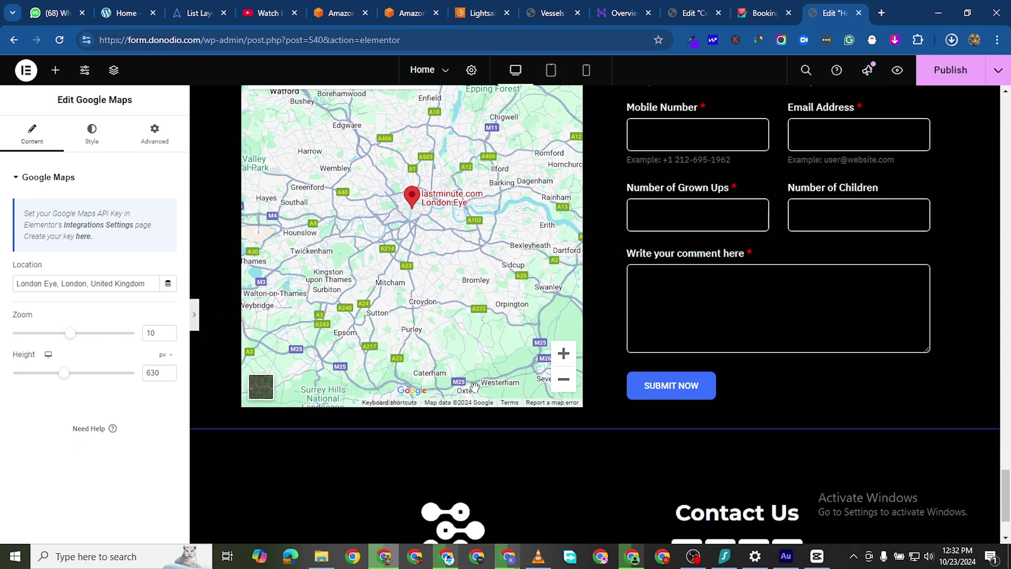
click(194, 315)
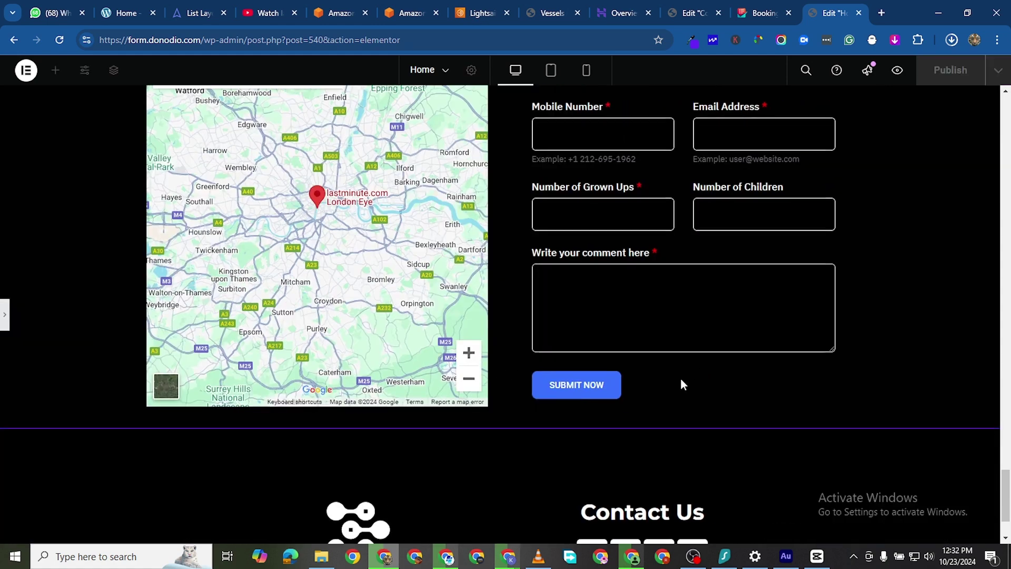
scroll(718, 379, up, 4)
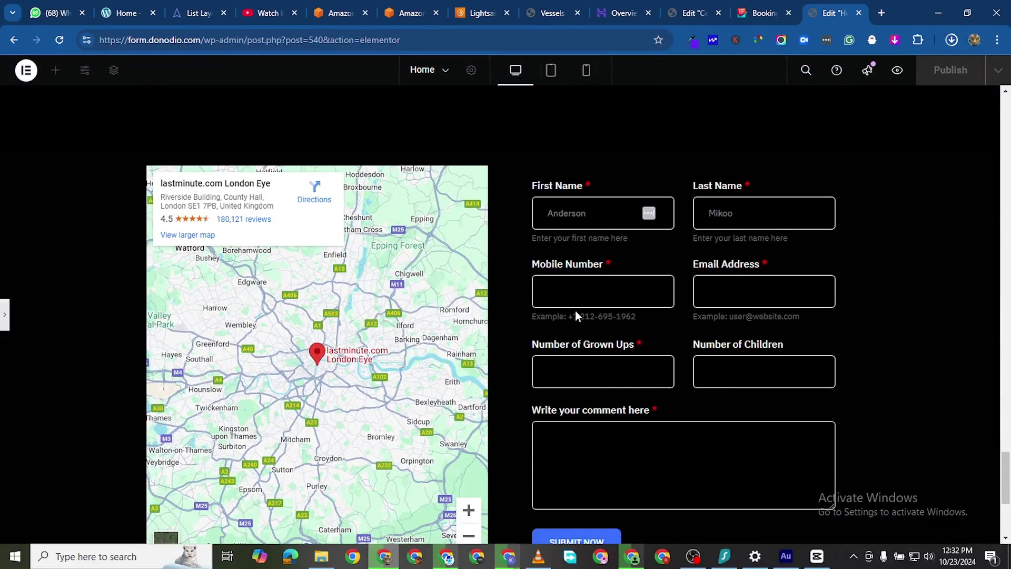
scroll(579, 149, down, 1)
scroll(585, 212, up, 2)
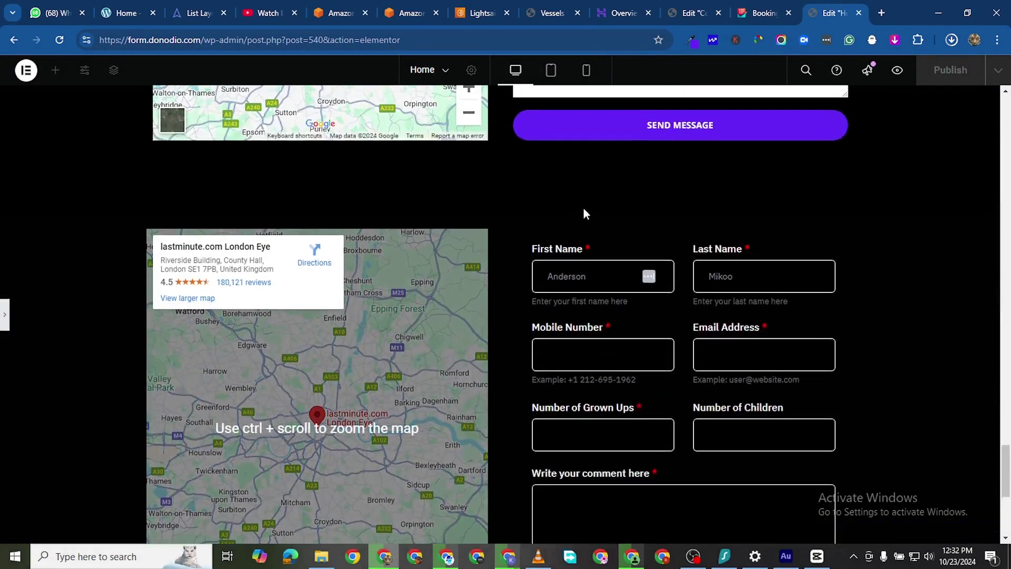
In the Contact Form editor, set the form section's top and bottom padding to 0 px and publish the form.
click(535, 14)
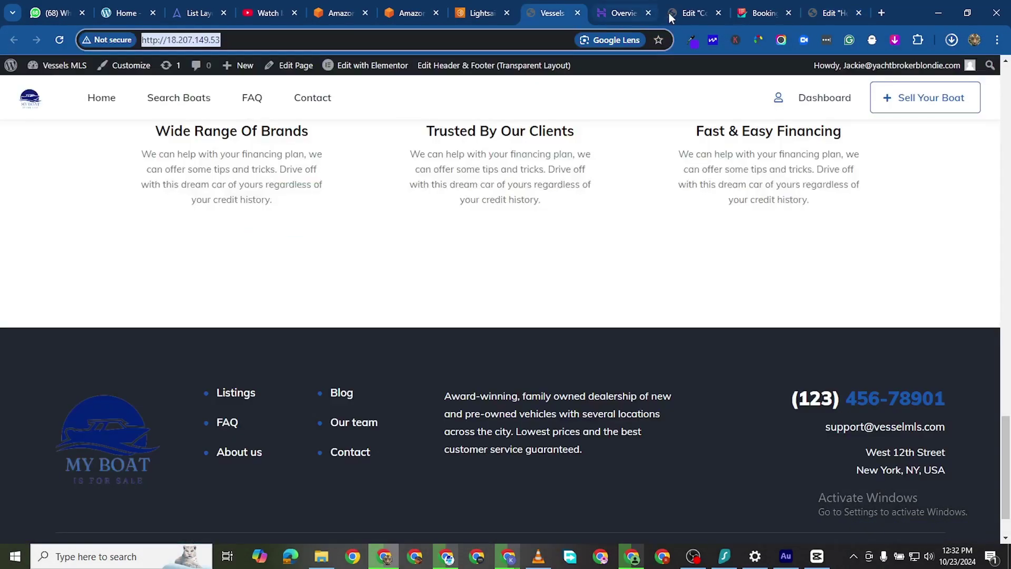
click(670, 13)
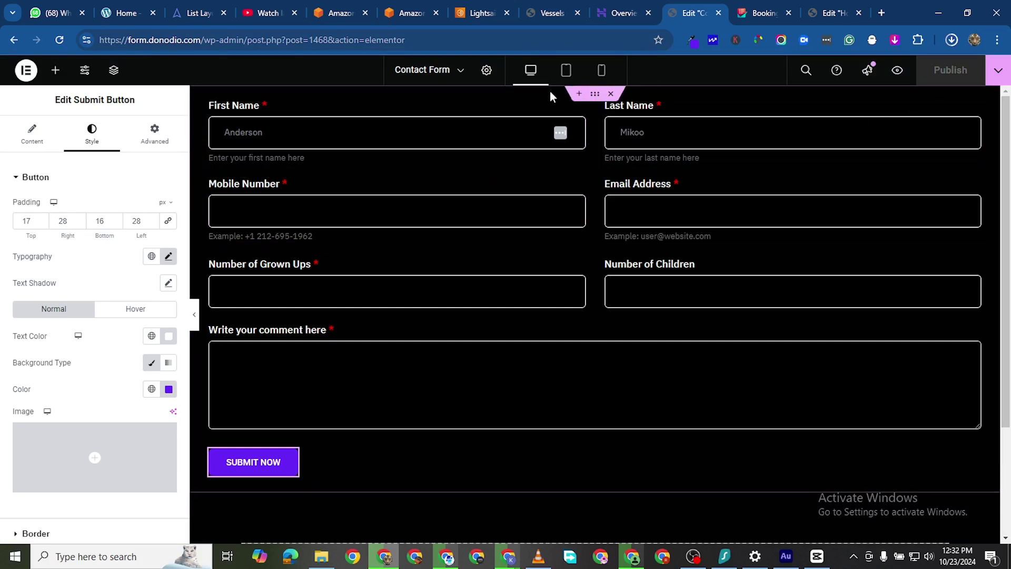
click(597, 95)
click(149, 136)
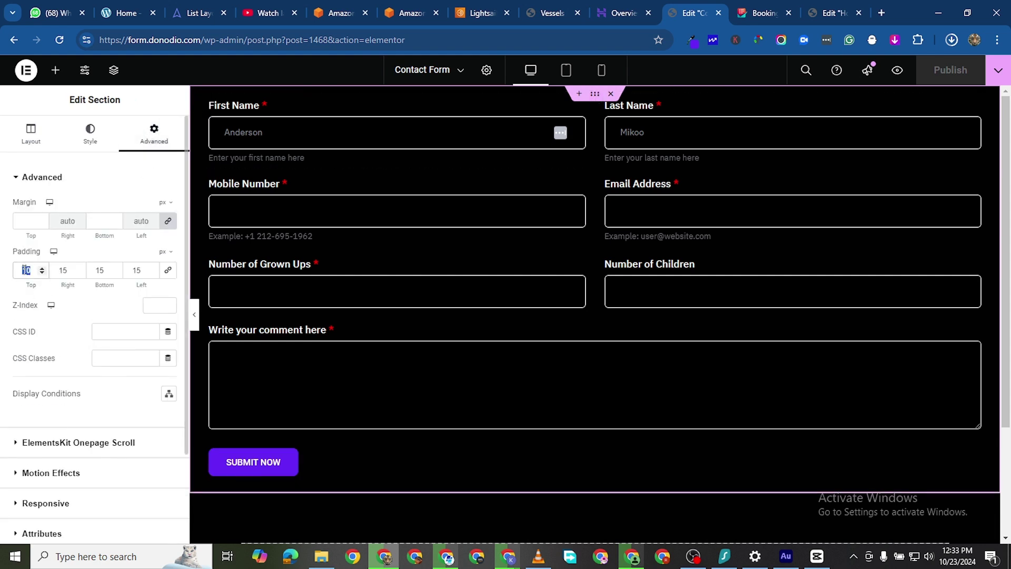
text(0)
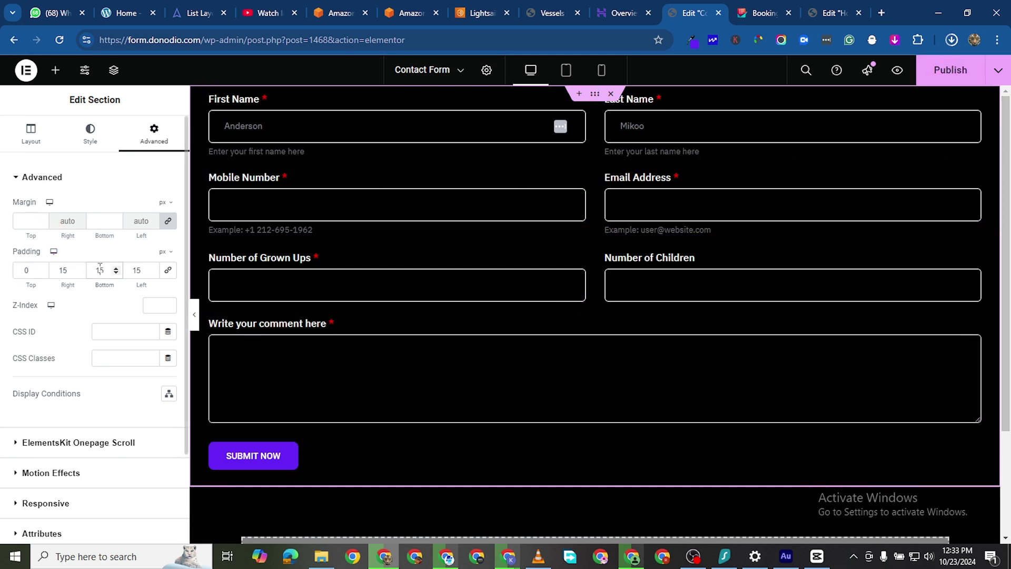
text(0)
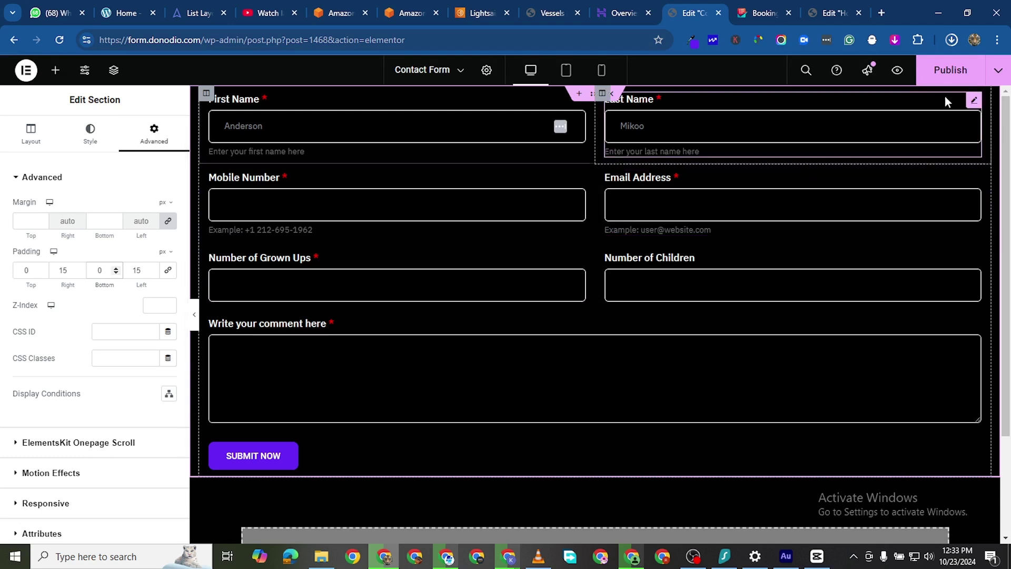
click(946, 77)
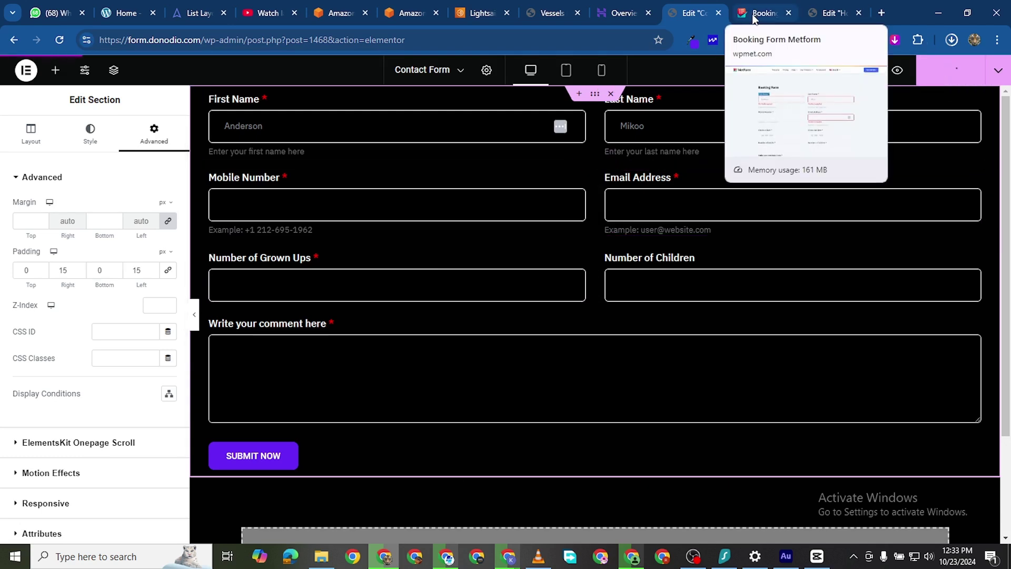
Return to the home page editor, bring back the Google Maps settings and publish the page.
click(833, 13)
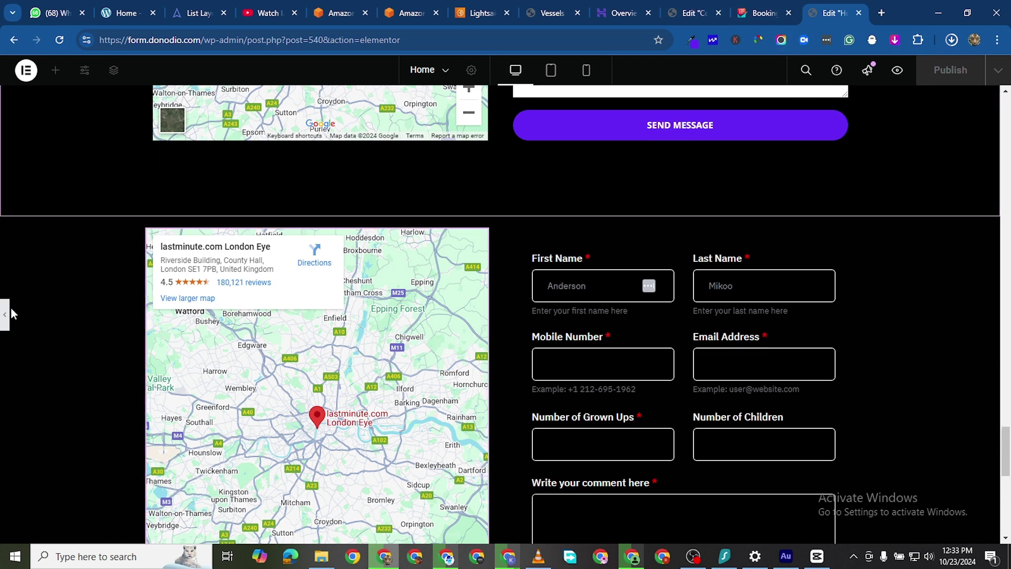
key(ctrl+p)
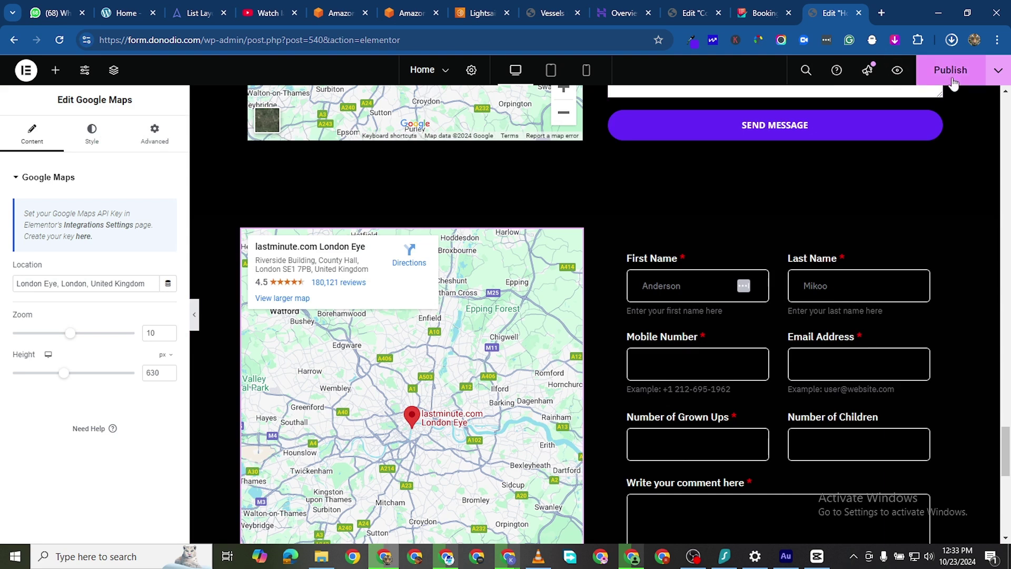
key(ctrl+s)
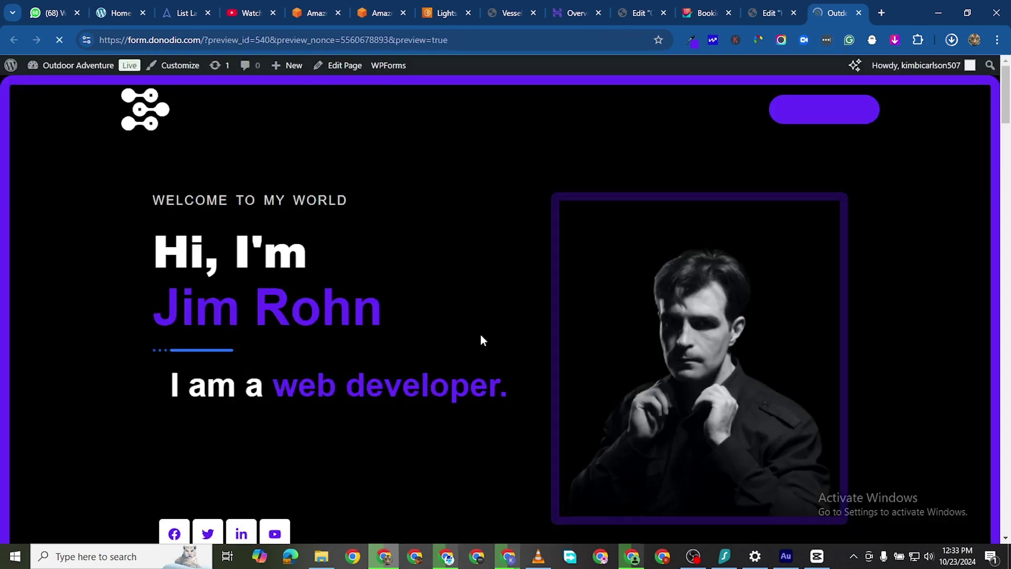
Open the home page preview and compare the heights of the map and the embedded form near the page end.
scroll(495, 334, down, 15)
scroll(538, 337, down, 20)
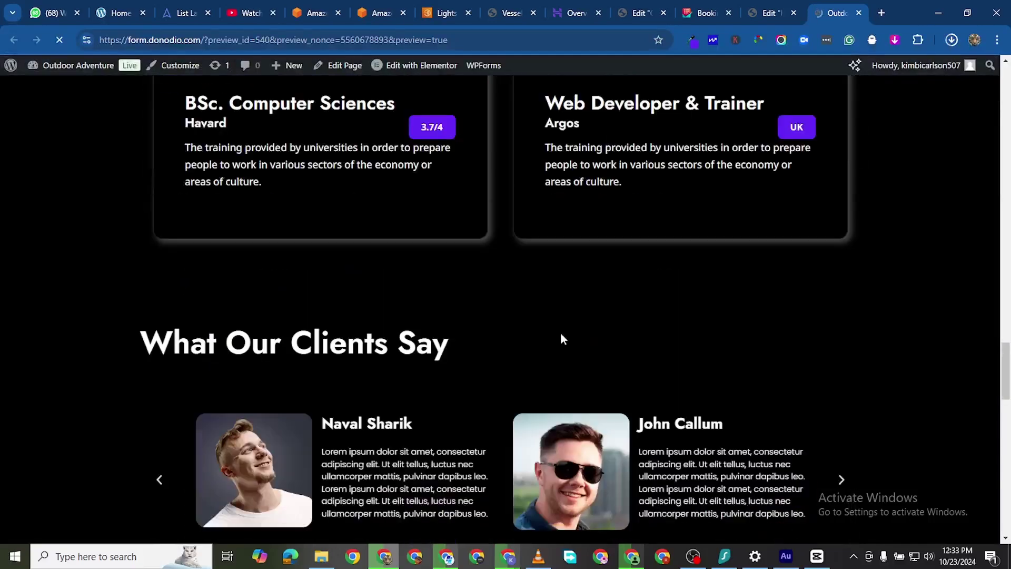
scroll(564, 333, down, 3)
scroll(547, 311, up, 3)
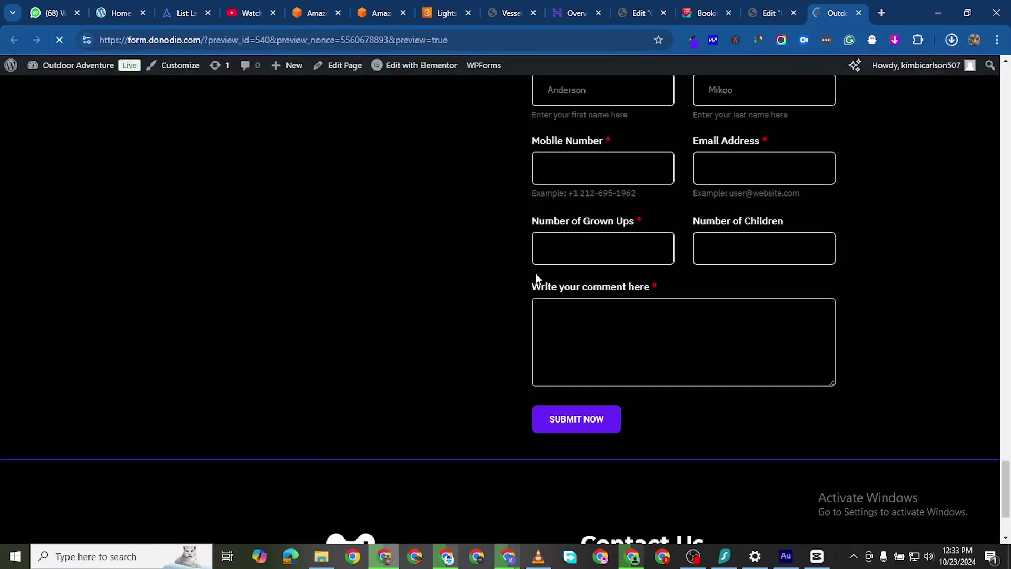
scroll(432, 295, down, 1)
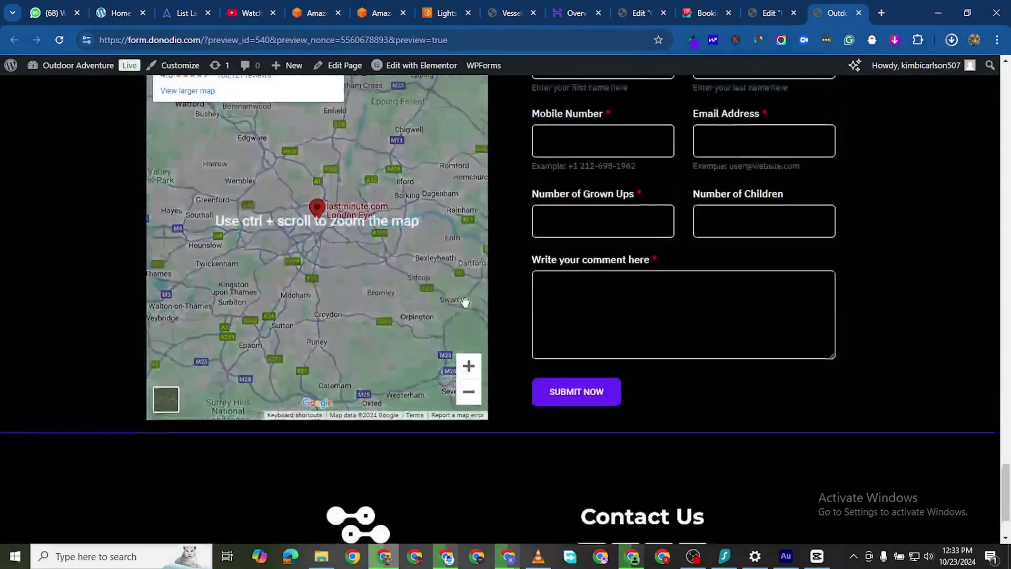
scroll(474, 284, up, 3)
scroll(501, 264, down, 1)
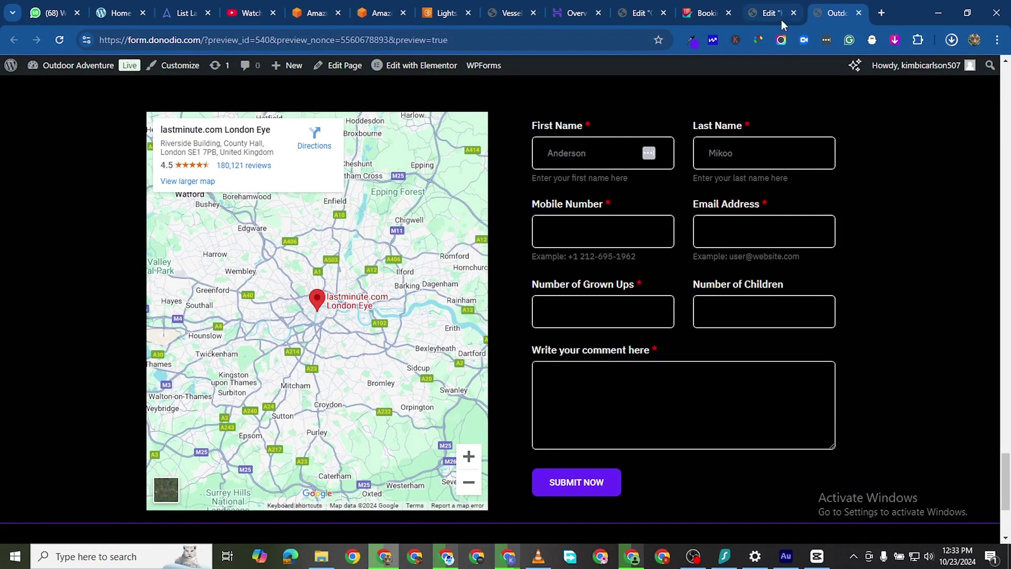
Back in the home page editor, set the Google map's height to 600 px and publish the page.
click(774, 15)
scroll(601, 198, down, 1)
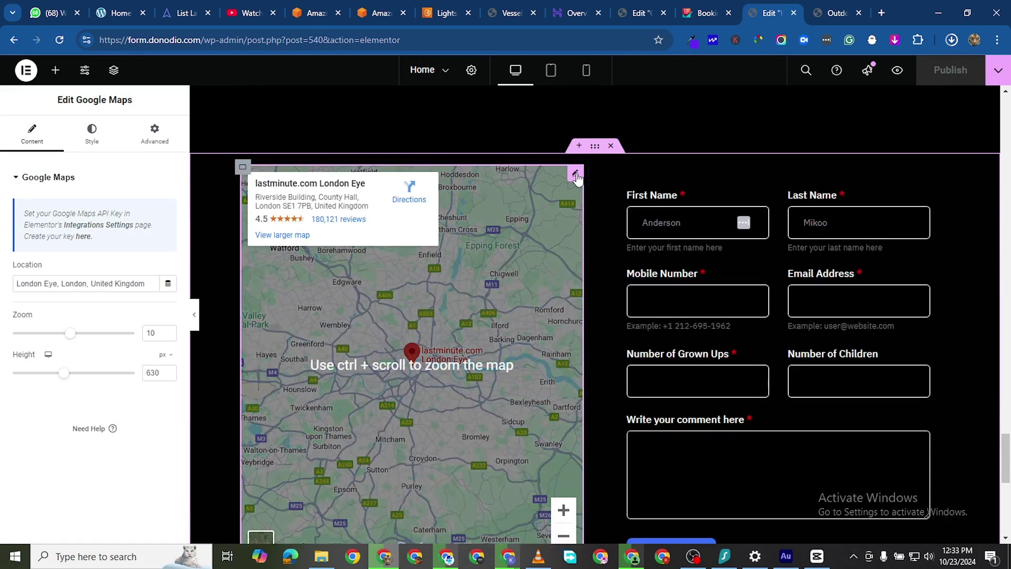
click(168, 375)
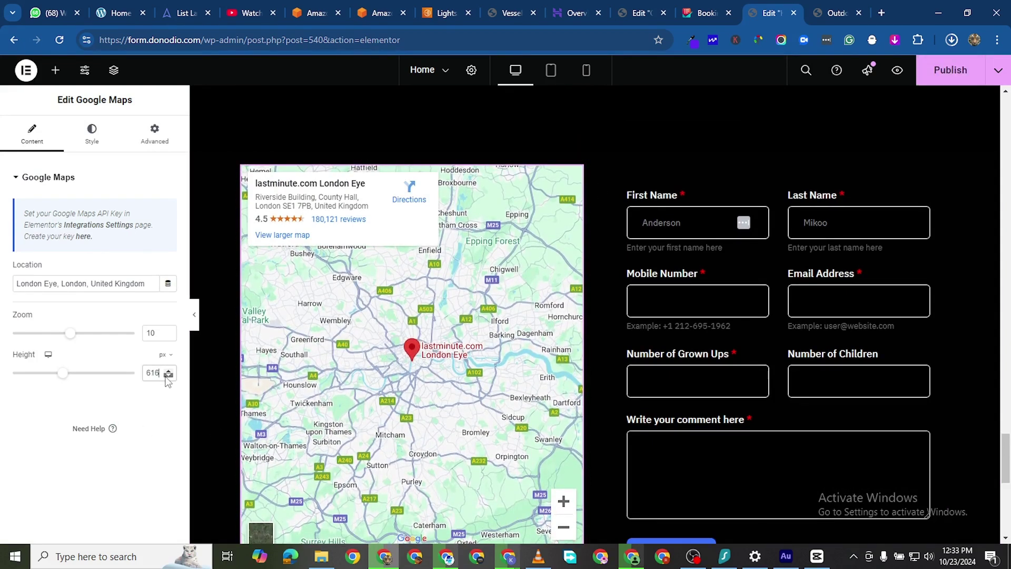
click(168, 376)
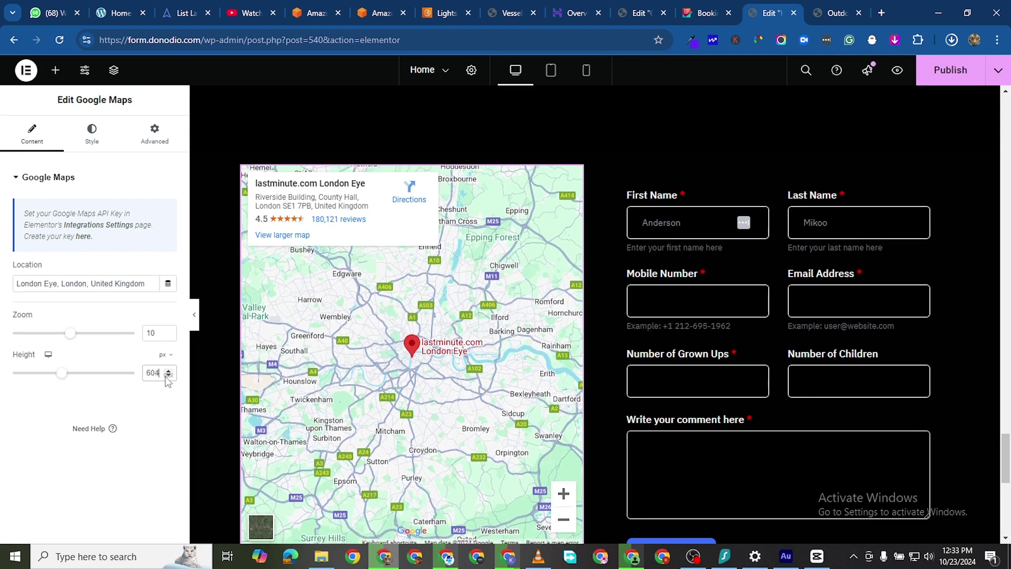
click(168, 376)
scroll(527, 416, down, 2)
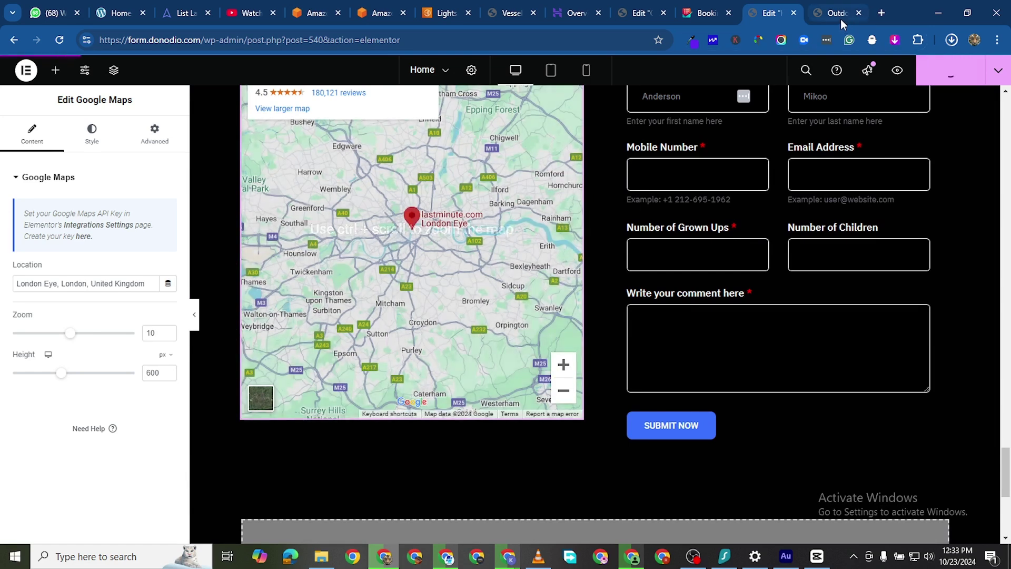
Reload the home page preview and compare the new map and form section with the Contact Me section above it.
click(841, 19)
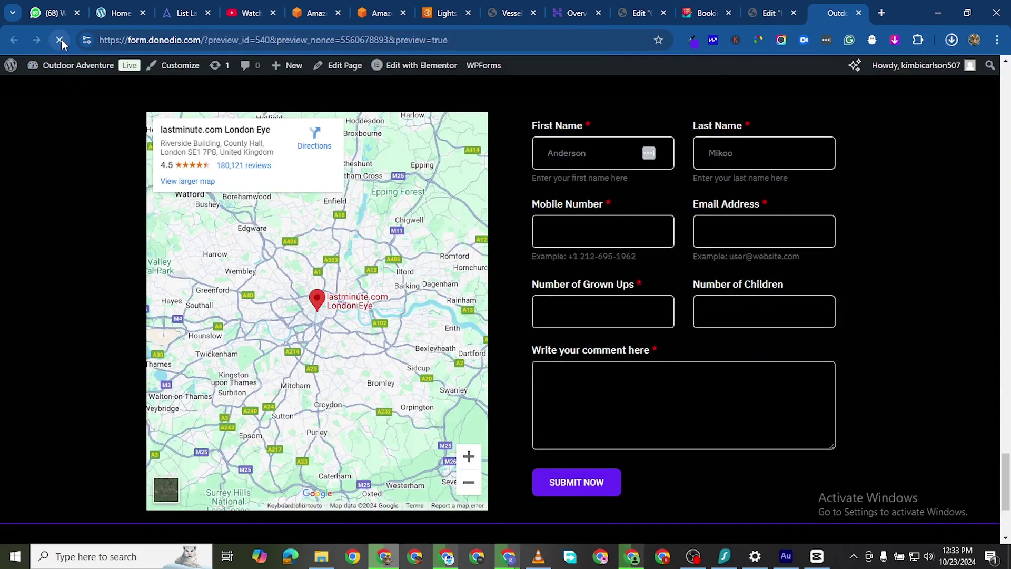
click(58, 44)
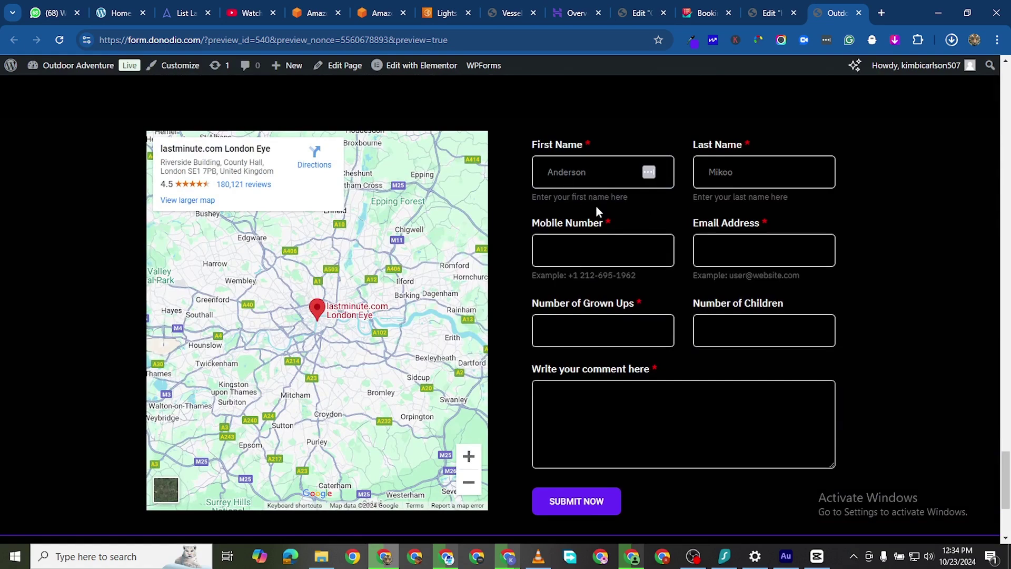
scroll(346, 249, up, 7)
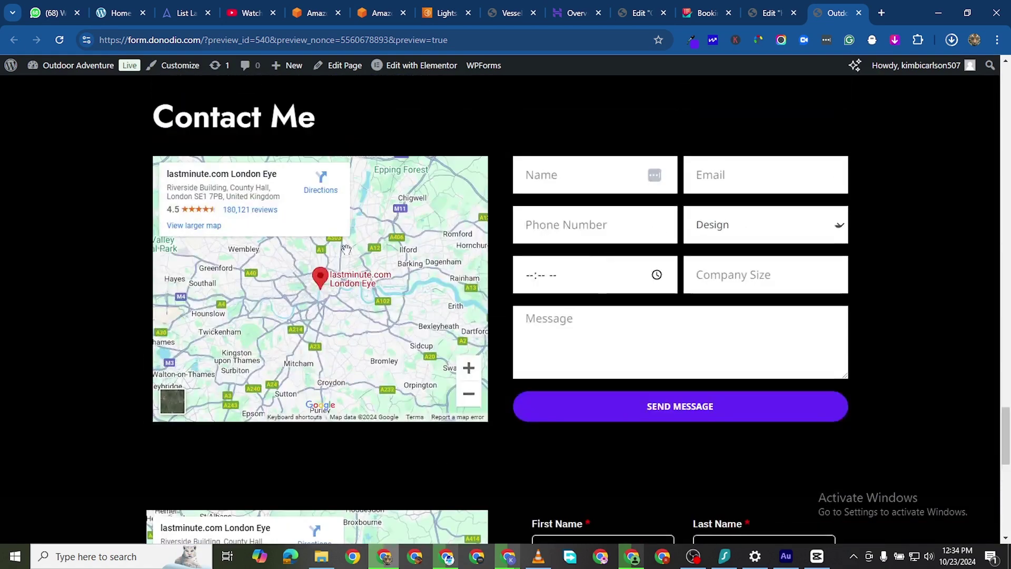
scroll(543, 253, down, 6)
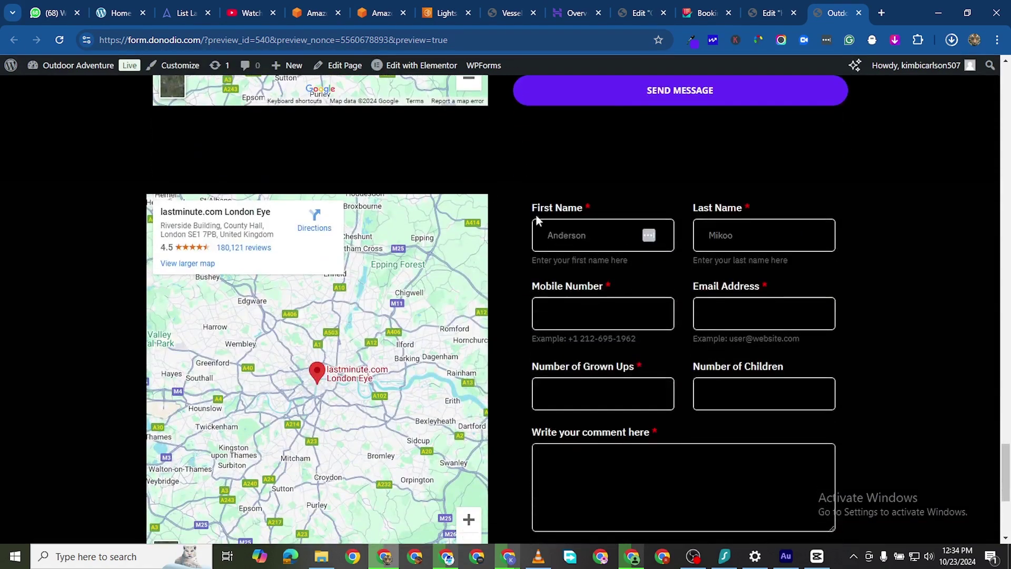
Fill the embedded form with test text: last name hhjj, first name sssss, mobile number ssss and email address sss.
click(575, 234)
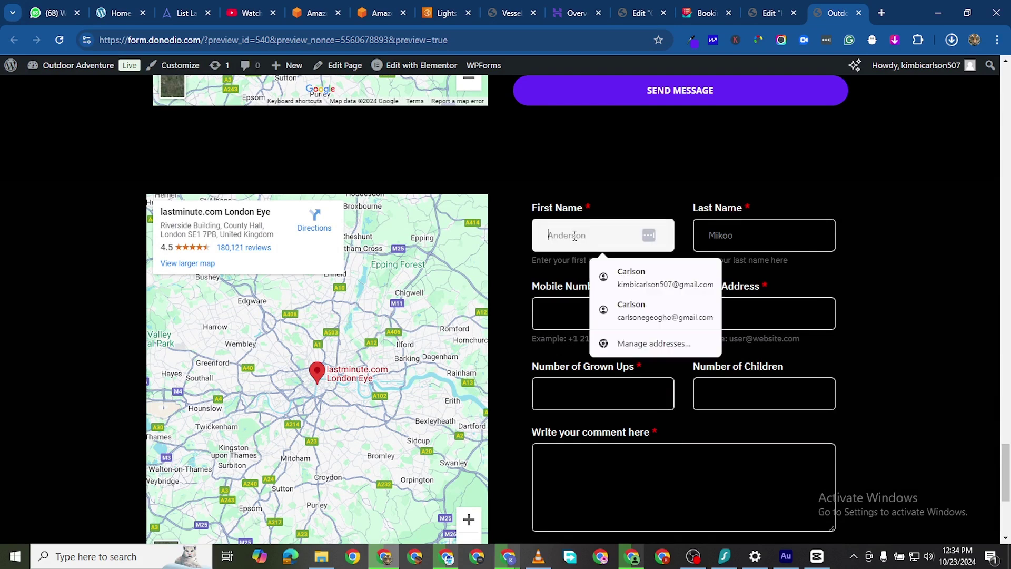
click(734, 225)
text(hhjj)
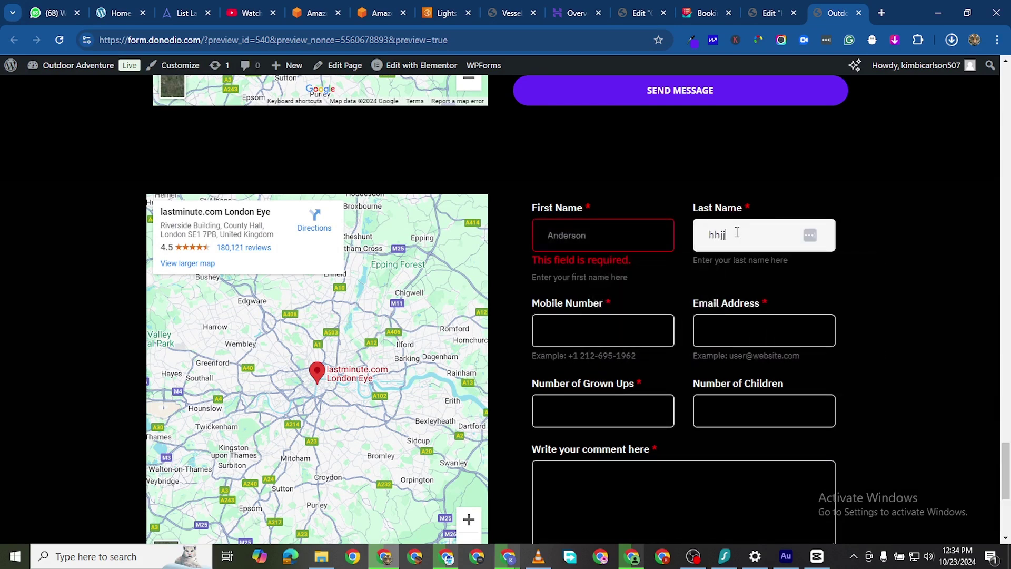
click(622, 238)
text(sssss)
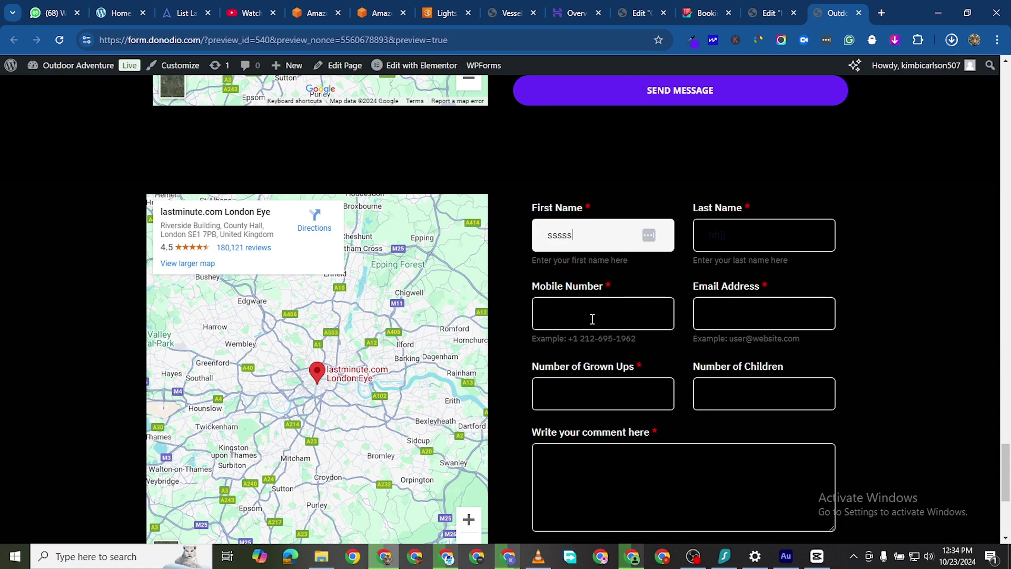
click(592, 319)
text(ssss)
click(749, 316)
text(sss)
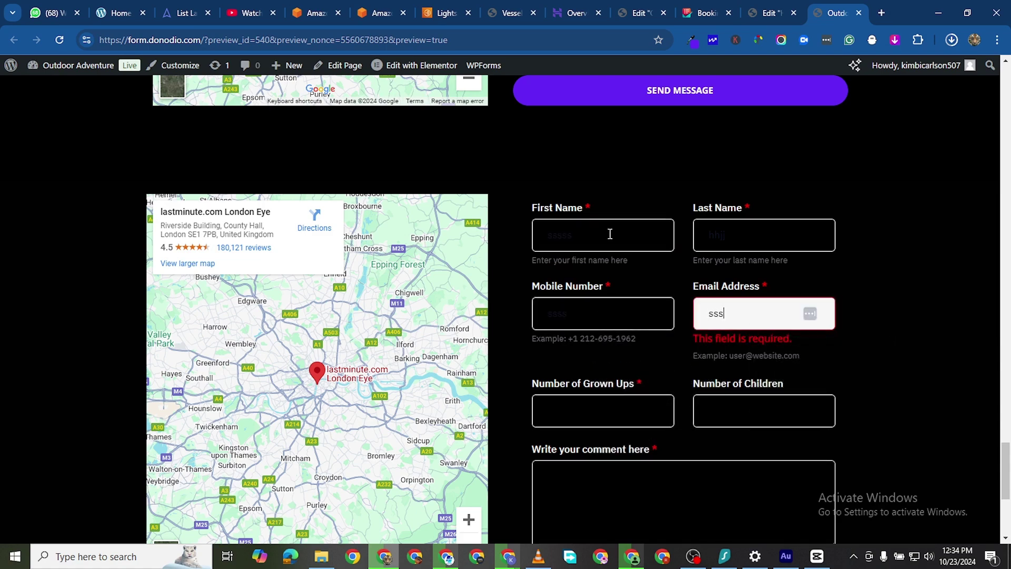
Examine the filled form's text visibility and email validation, focusing individual fields and checking down to the submit button.
scroll(316, 316, down, 2)
scroll(263, 289, up, 2)
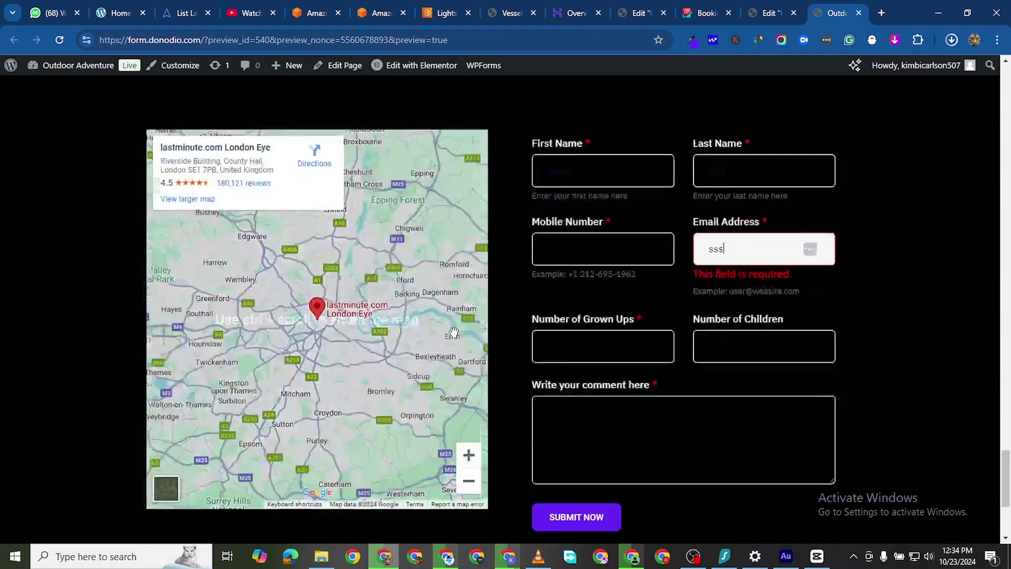
click(128, 250)
scroll(128, 251, down, 2)
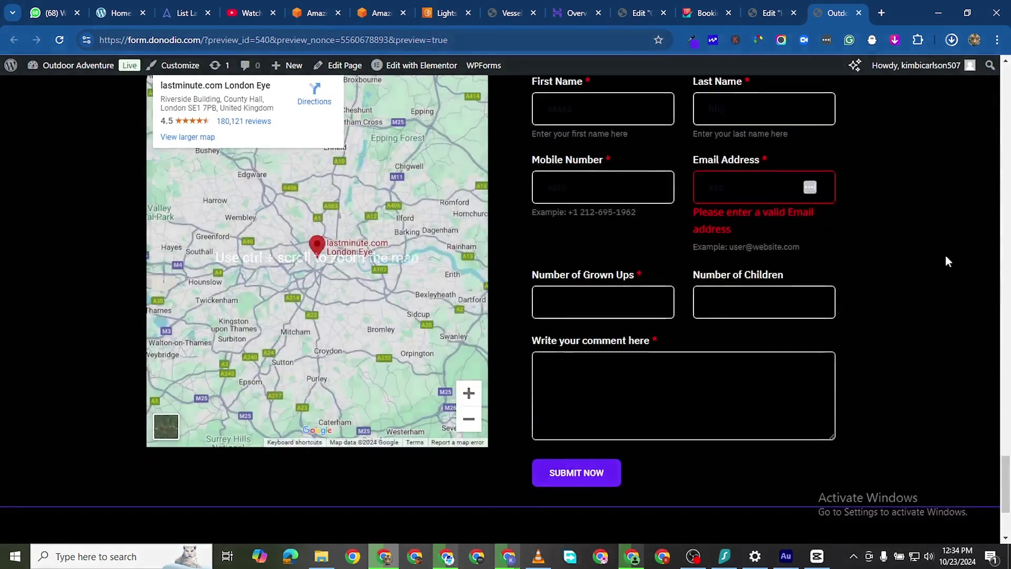
click(794, 313)
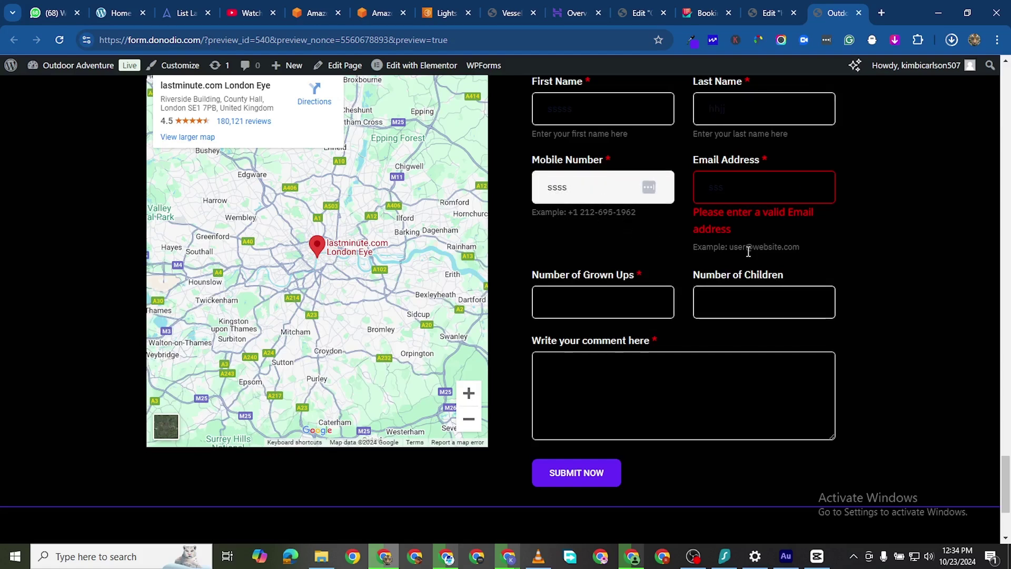
click(651, 301)
click(651, 121)
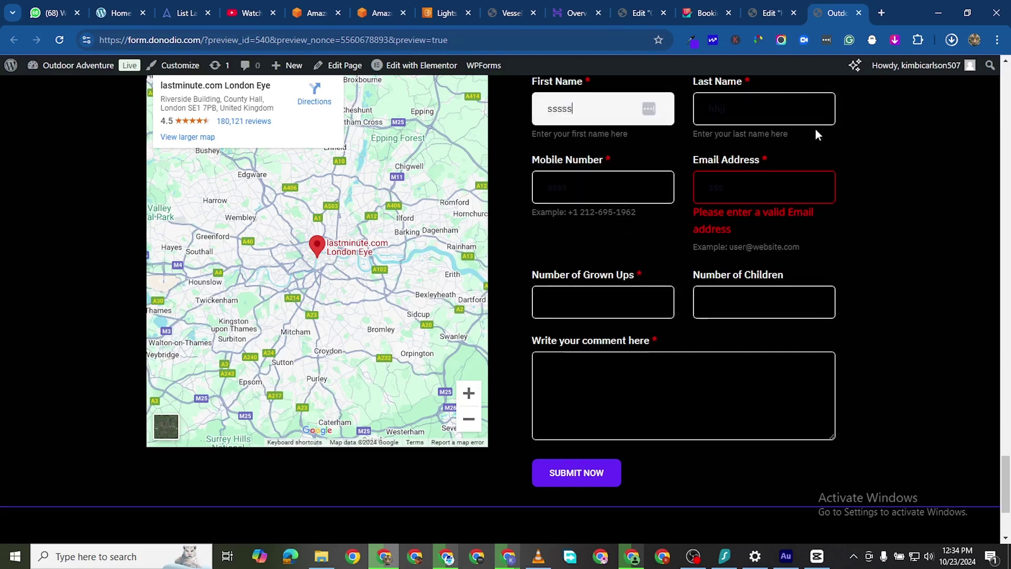
scroll(794, 103, up, 3)
scroll(712, 287, down, 2)
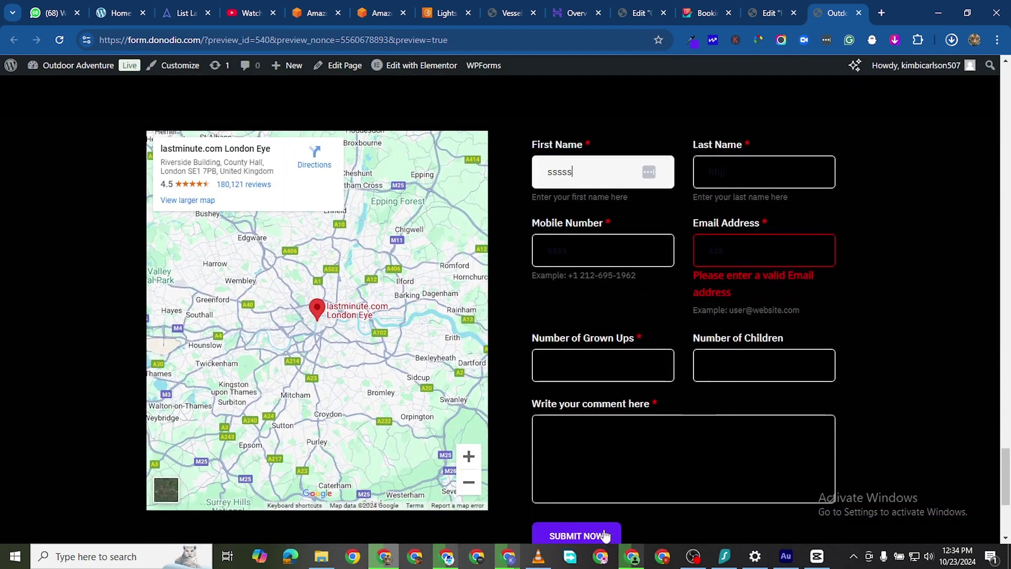
scroll(605, 536, down, 3)
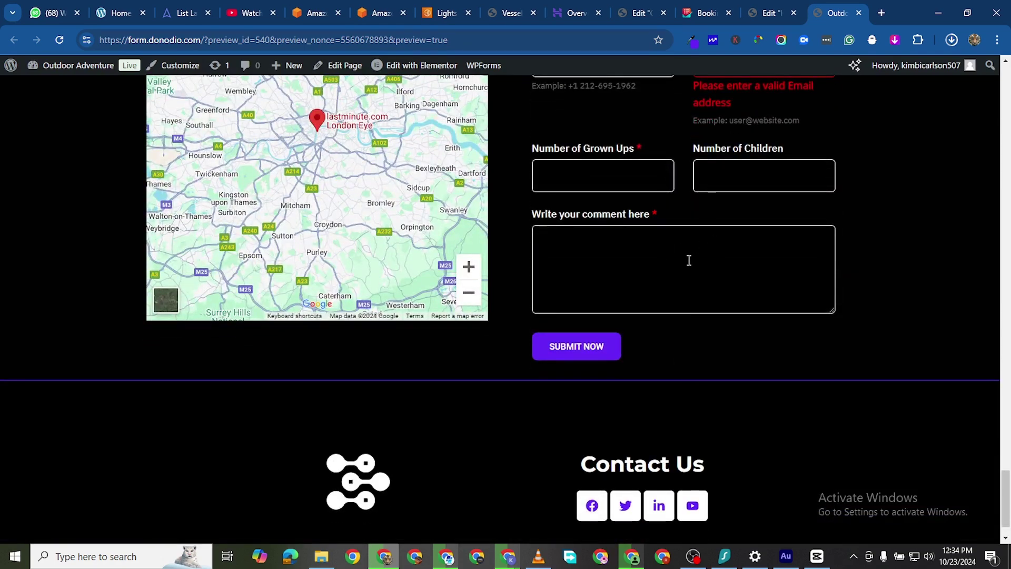